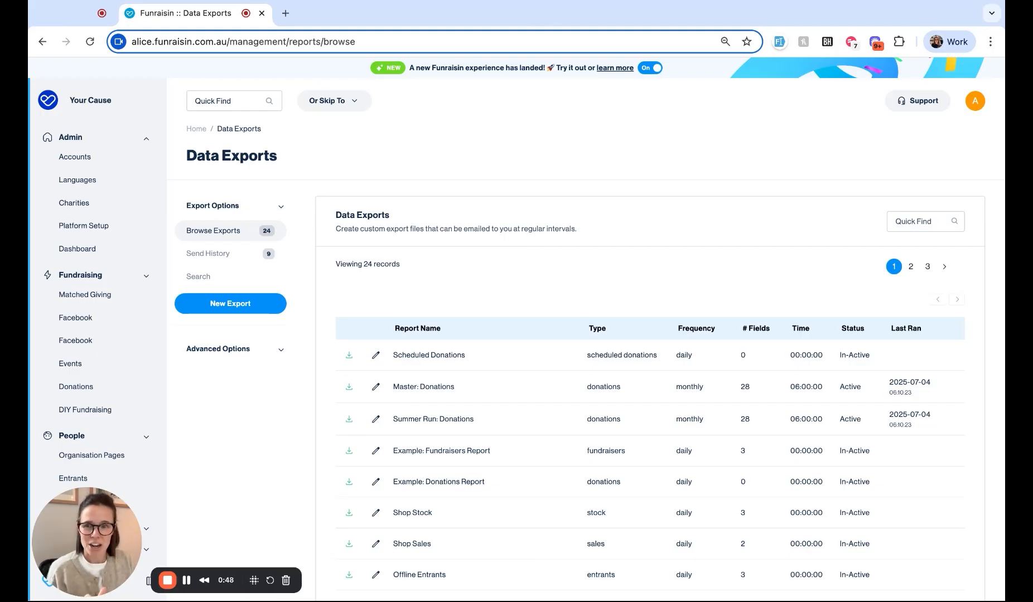
# Step: Start creating a new data export
pyautogui.scroll(-1, 356, 411)
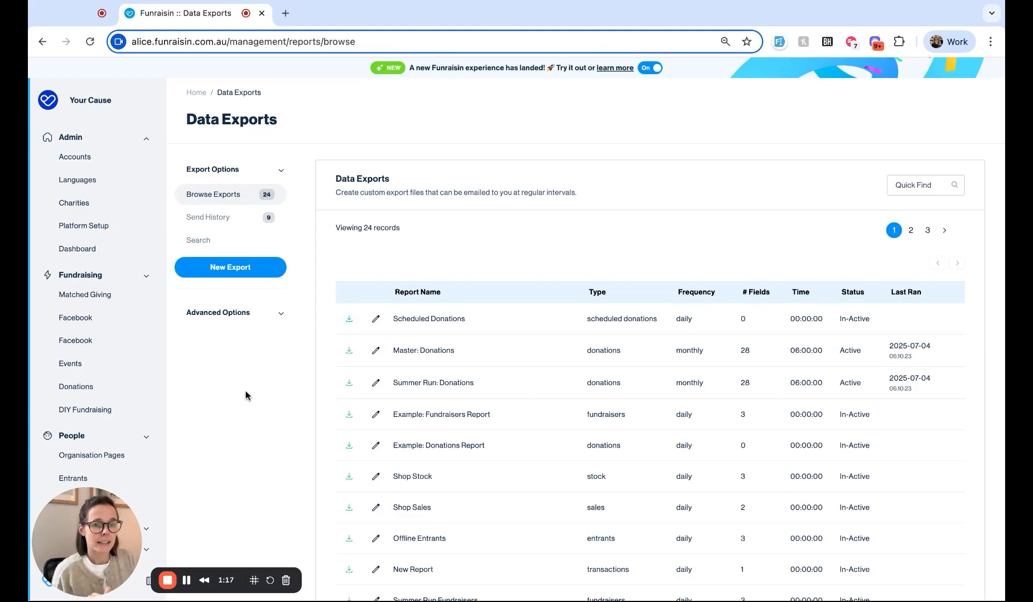
pyautogui.scroll(-1, 246, 395)
pyautogui.scroll(-3, 246, 396)
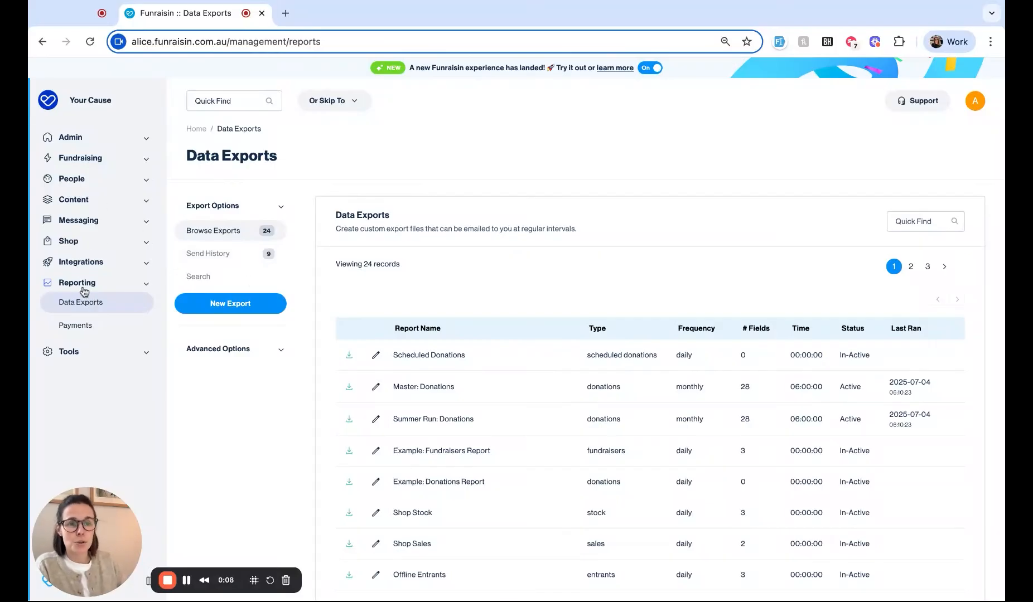
pyautogui.scroll(-1, 437, 363)
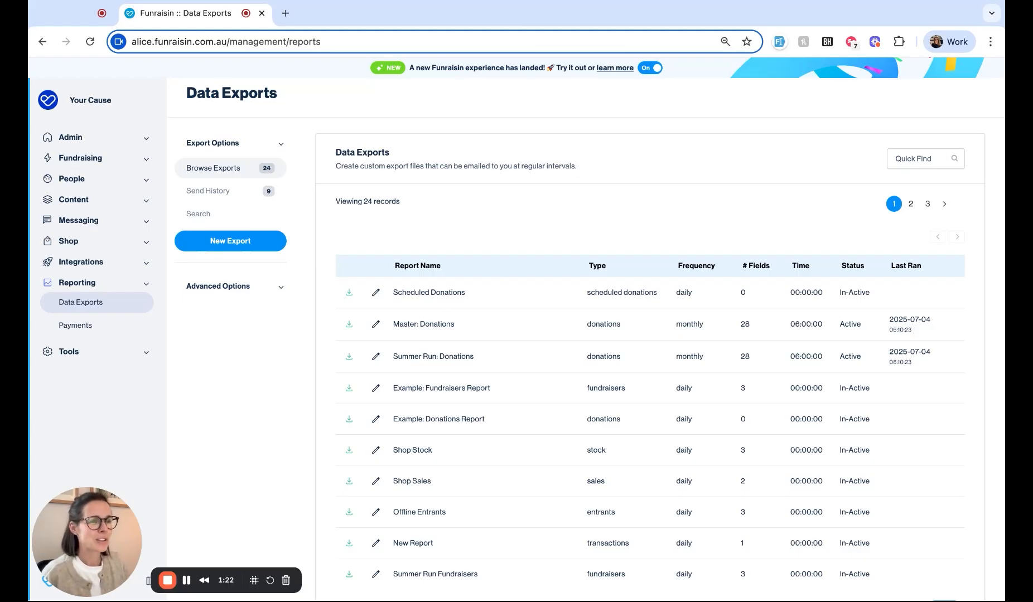
pyautogui.click(248, 246)
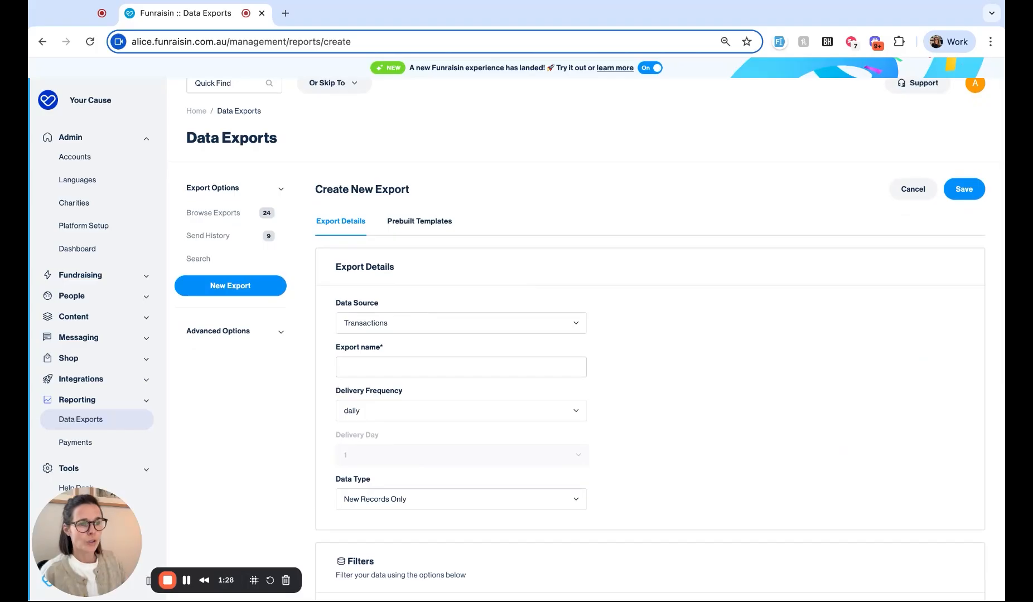
# Step: Set the new export's data source to Fundraisers and move into the Export name field
pyautogui.scroll(-1, 589, 334)
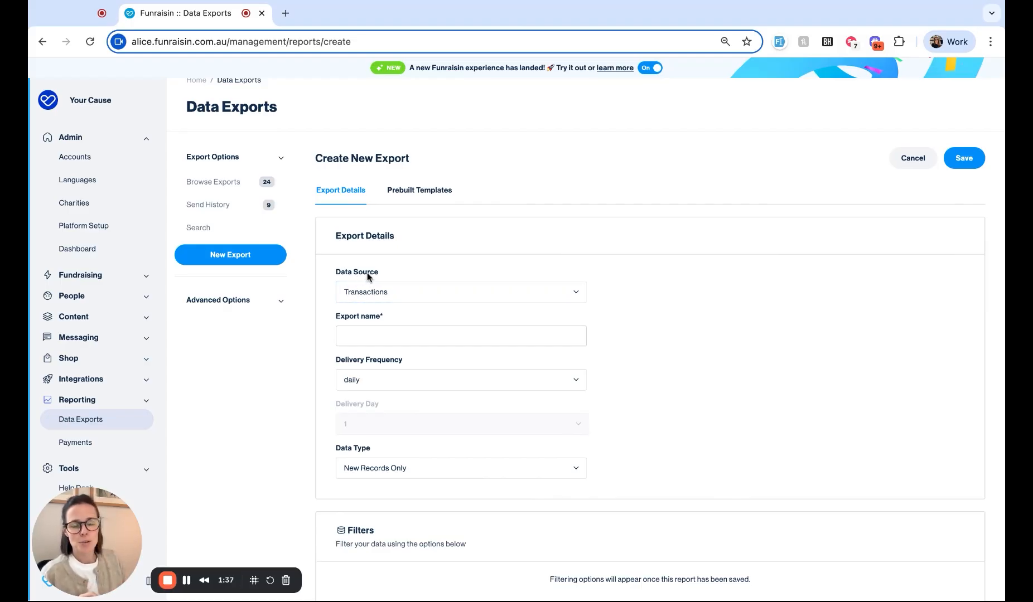
pyautogui.scroll(1, 379, 295)
pyautogui.scroll(1, 380, 295)
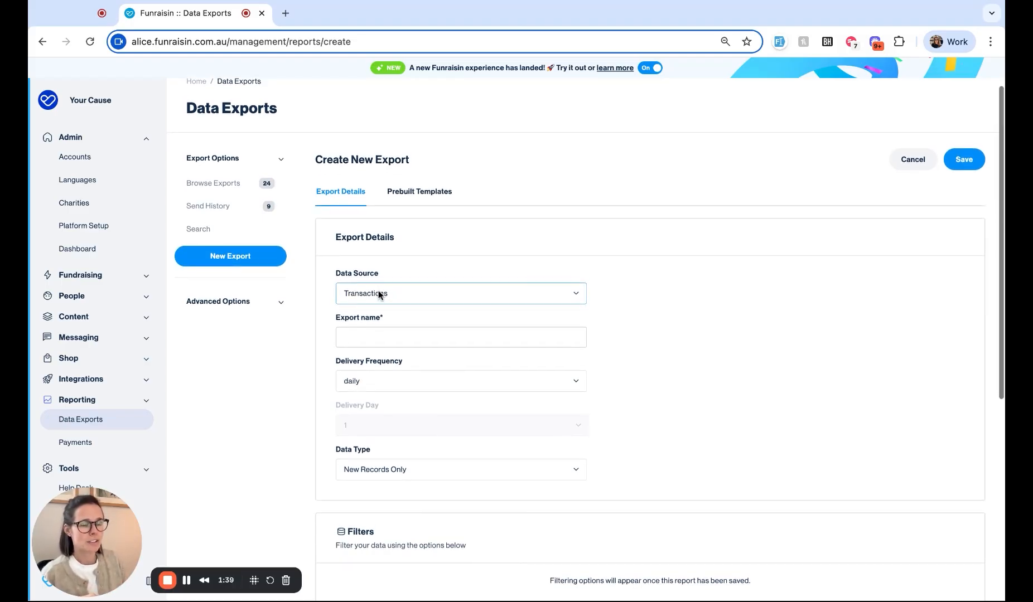
pyautogui.click(380, 295)
pyautogui.click(349, 309)
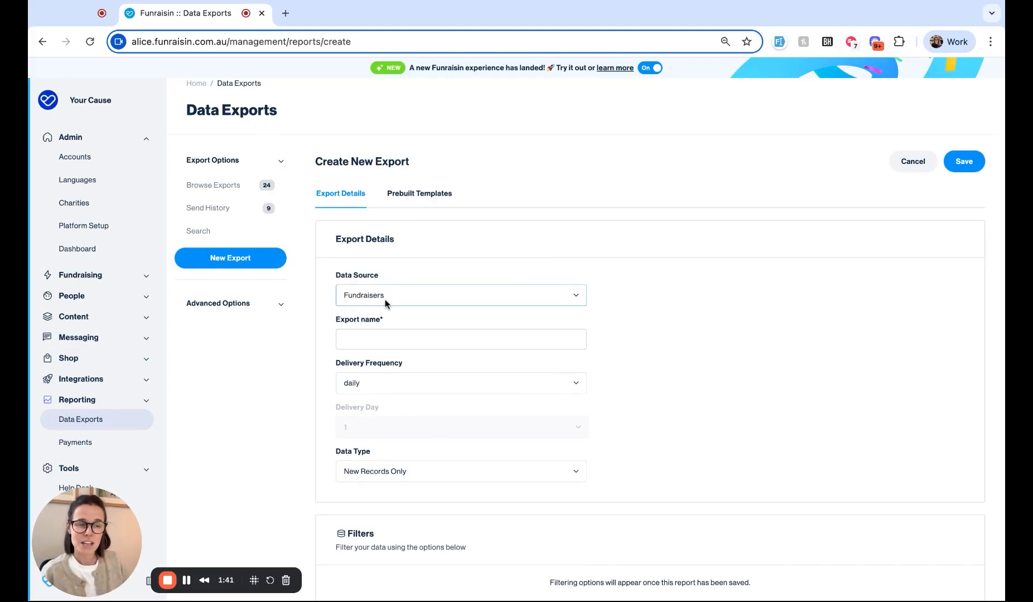
pyautogui.click(365, 332)
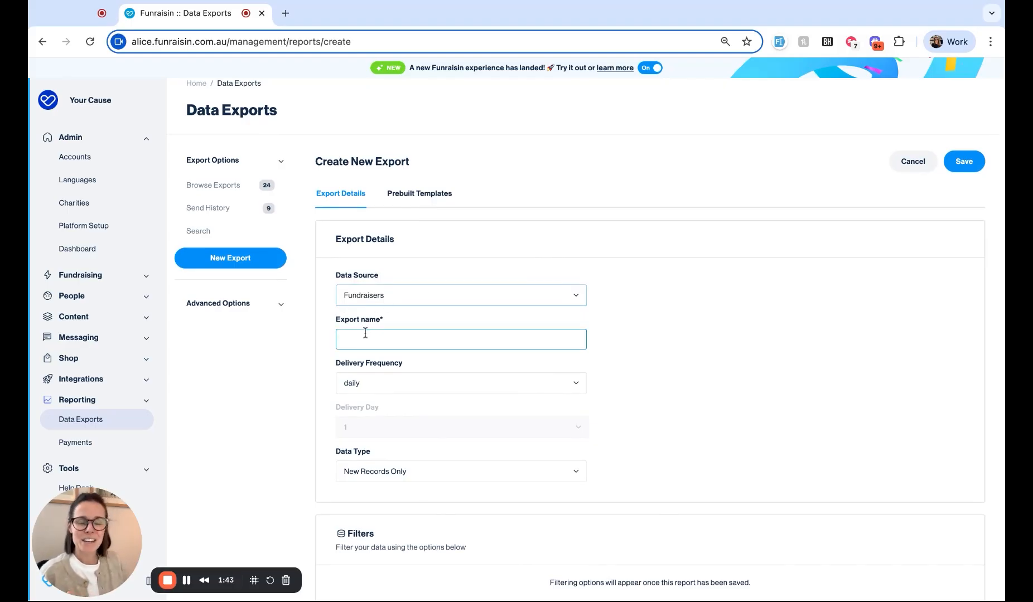
pyautogui.click(280, 371)
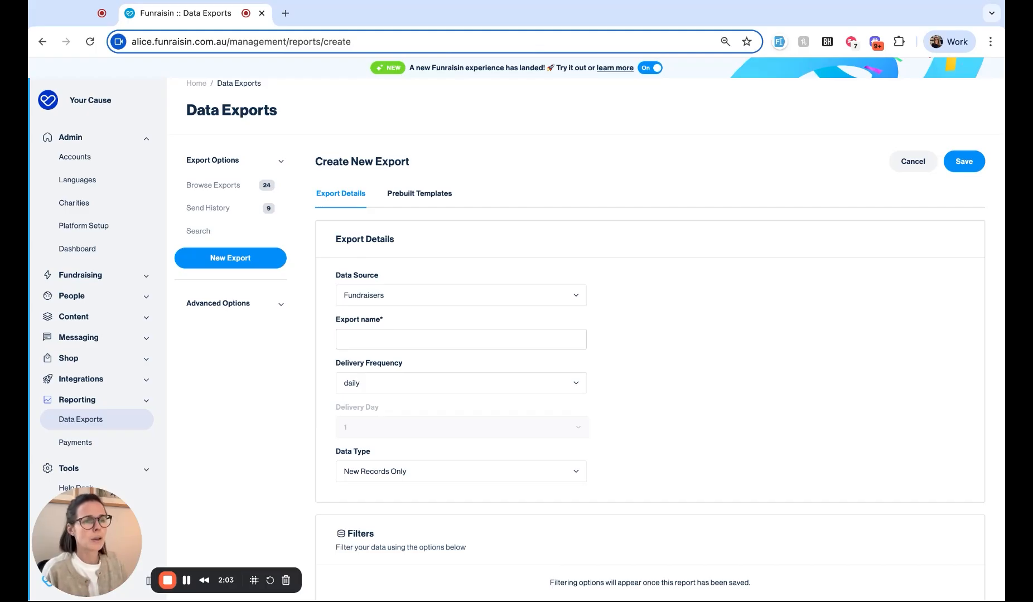
pyautogui.click(396, 341)
# Step: Name the export 'Fundraisers | Summer Run' and show the prebuilt templates
pyautogui.write('Fundraiser')
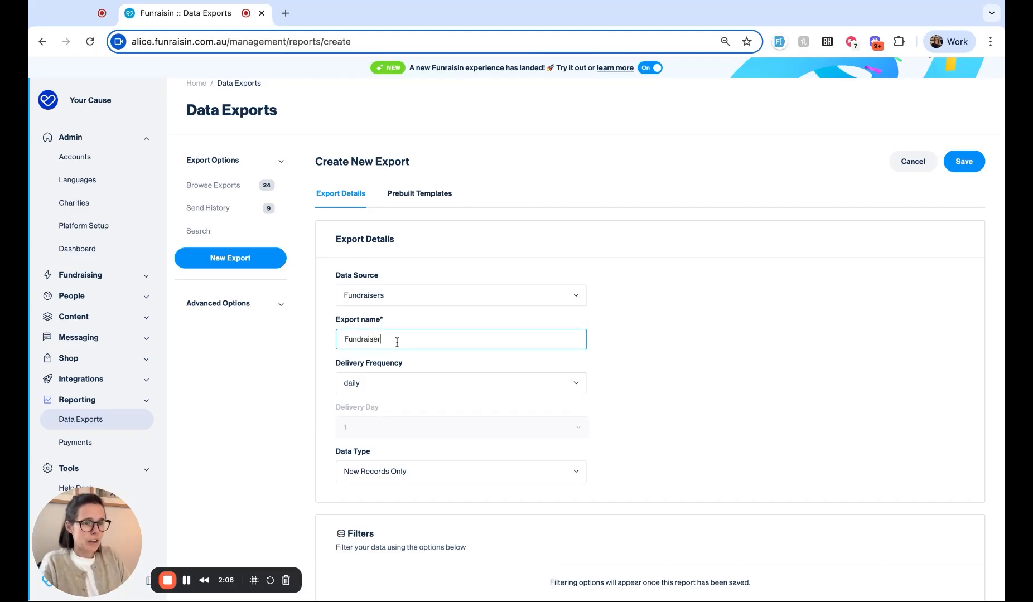
pyautogui.write('s | Summer')
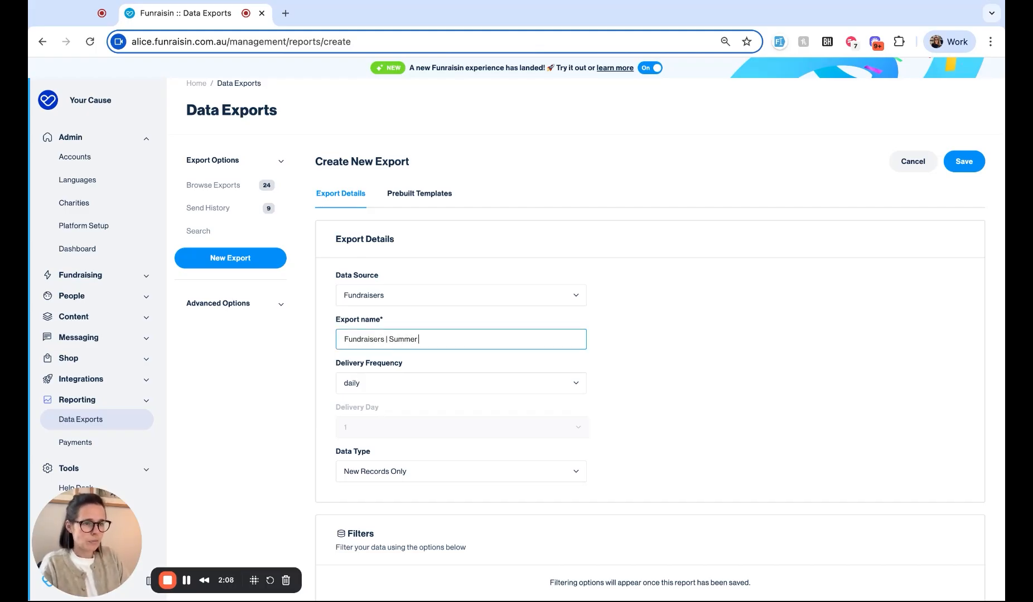
pyautogui.write(' Run')
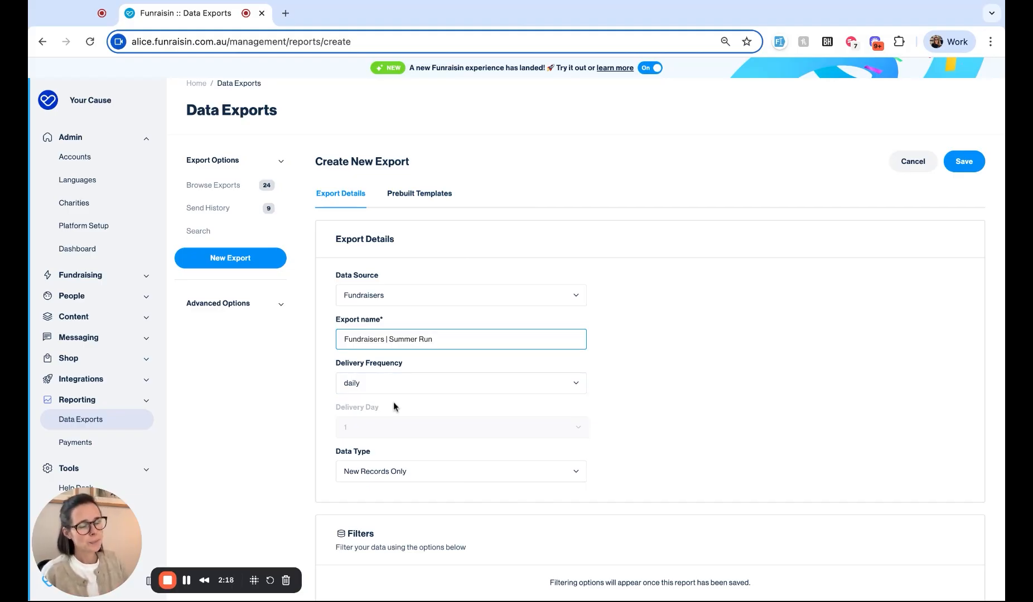
pyautogui.click(427, 195)
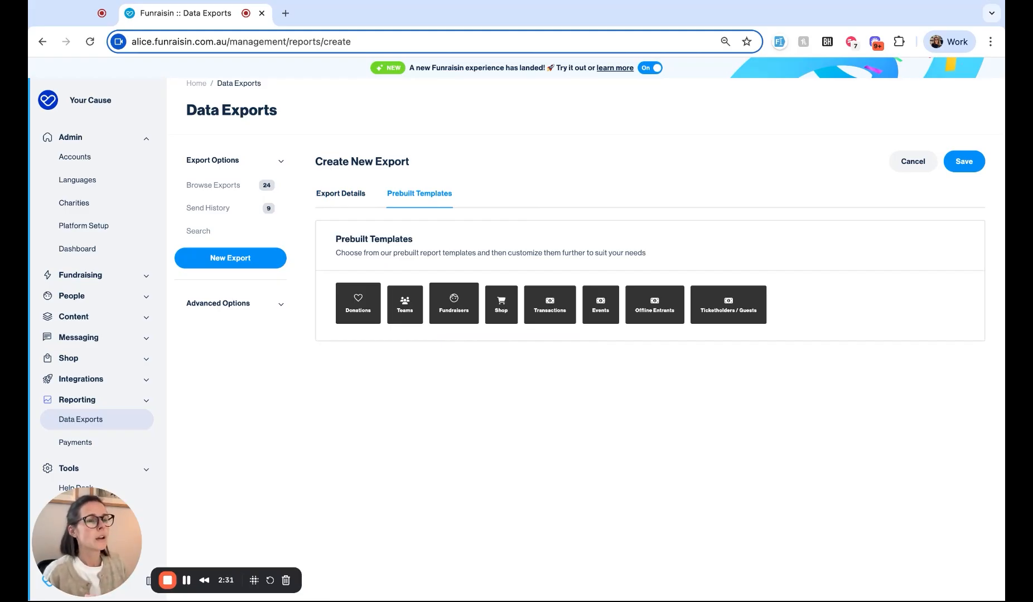
# Step: Base the export on the Fundraisers template and save it
pyautogui.click(447, 309)
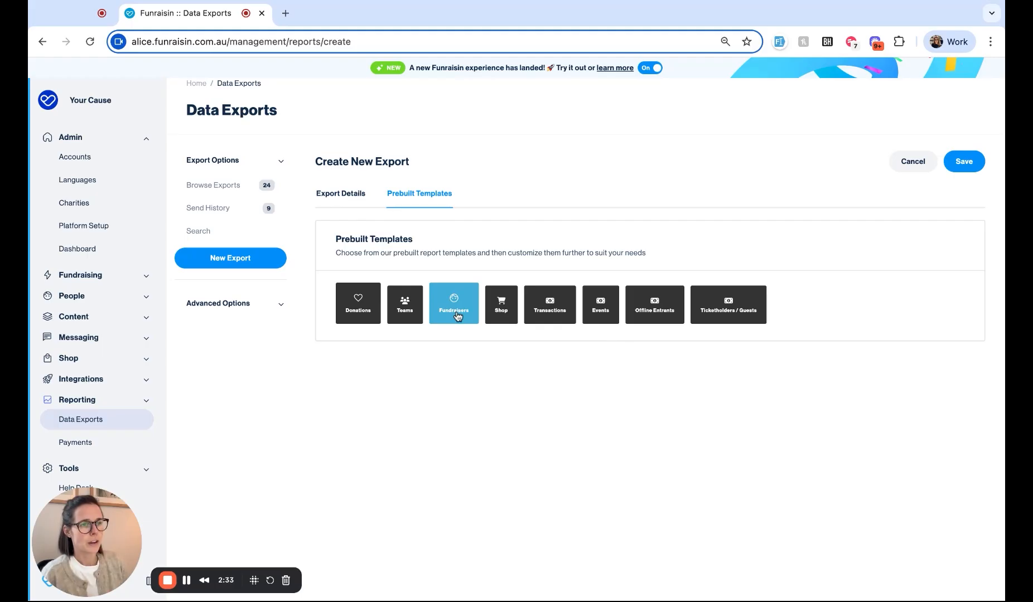
pyautogui.click(963, 163)
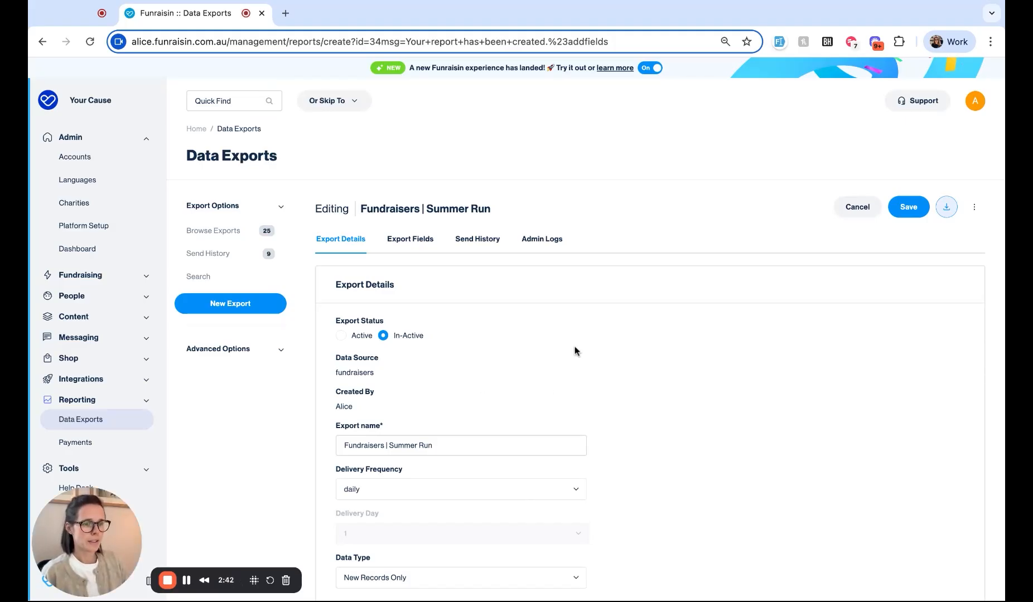
pyautogui.scroll(-2, 576, 350)
# Step: Show the export's fields and scroll through MemberID, CRMID, Event Code and the address fields
pyautogui.click(411, 397)
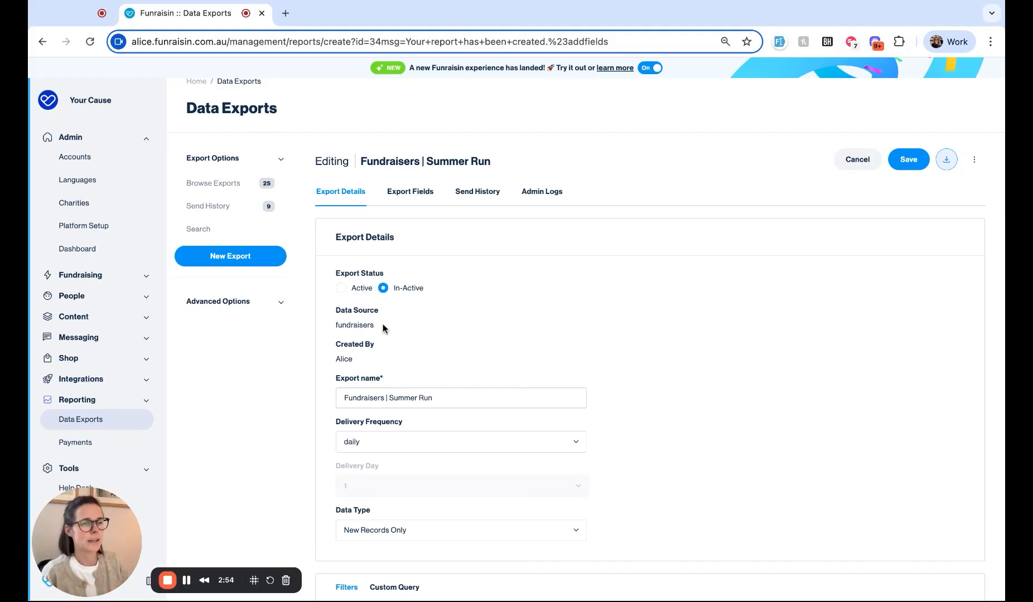
pyautogui.click(401, 193)
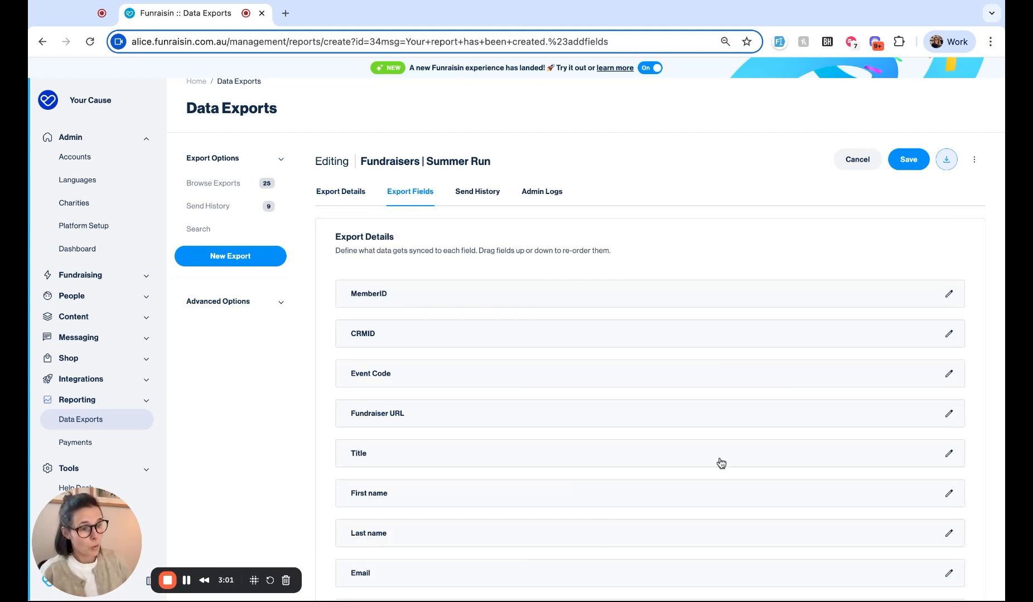
pyautogui.scroll(-2, 719, 463)
pyautogui.scroll(-2, 719, 472)
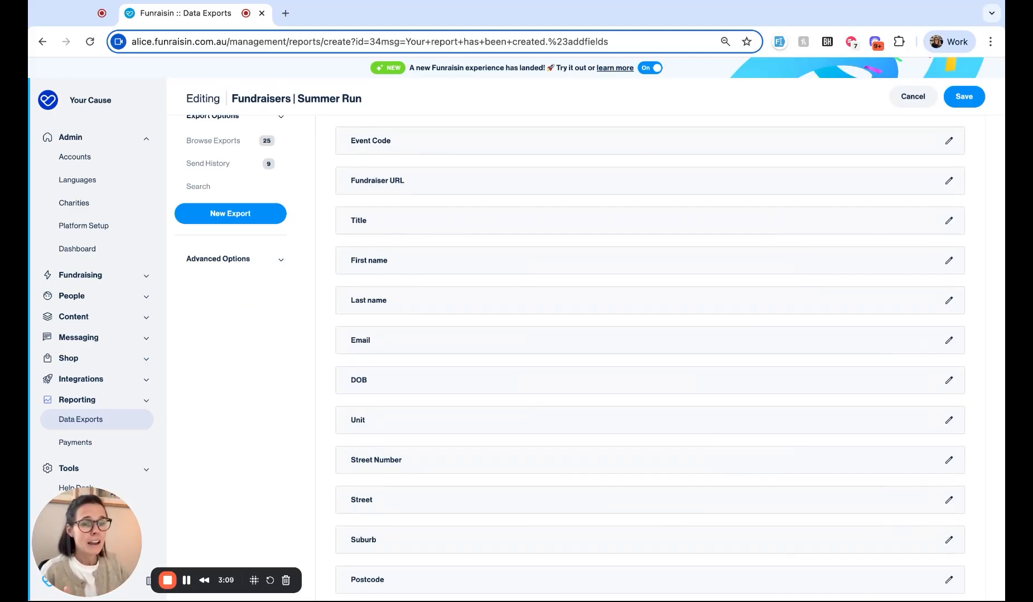
pyautogui.scroll(4, 649, 357)
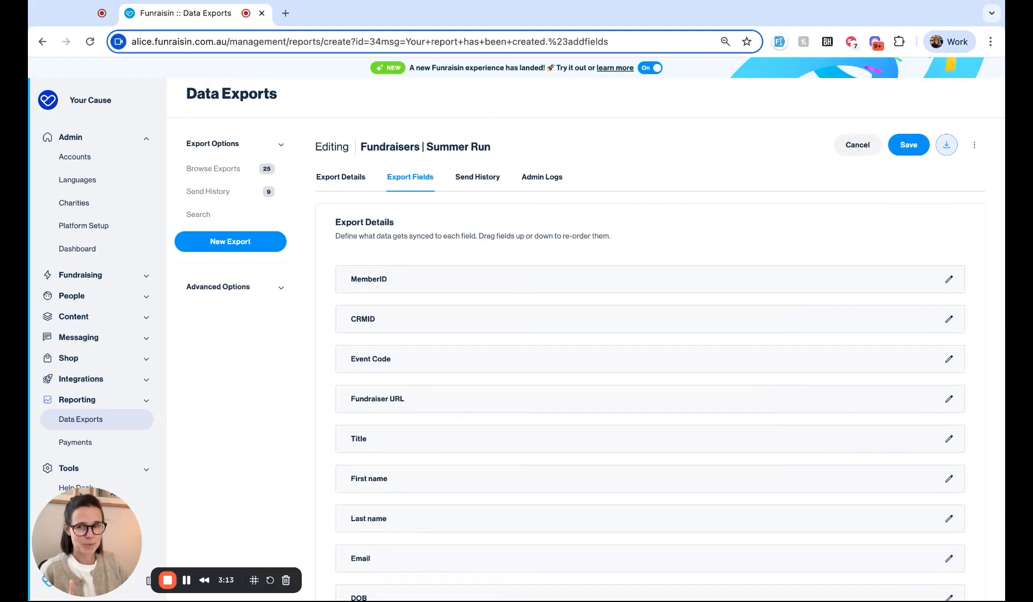
# Step: Rename the MemberID field to member_id
pyautogui.click(949, 282)
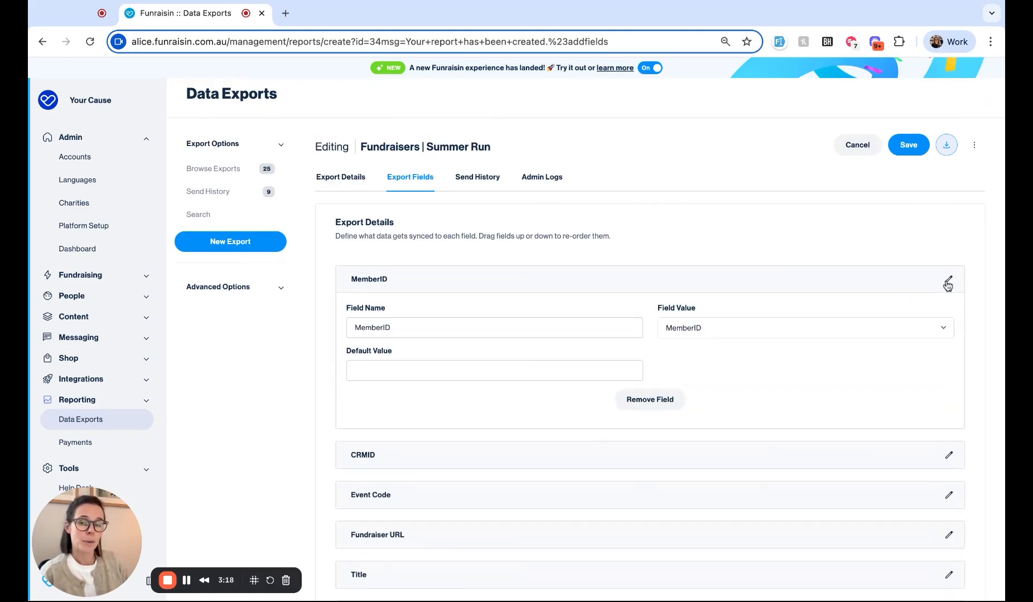
pyautogui.click(377, 329)
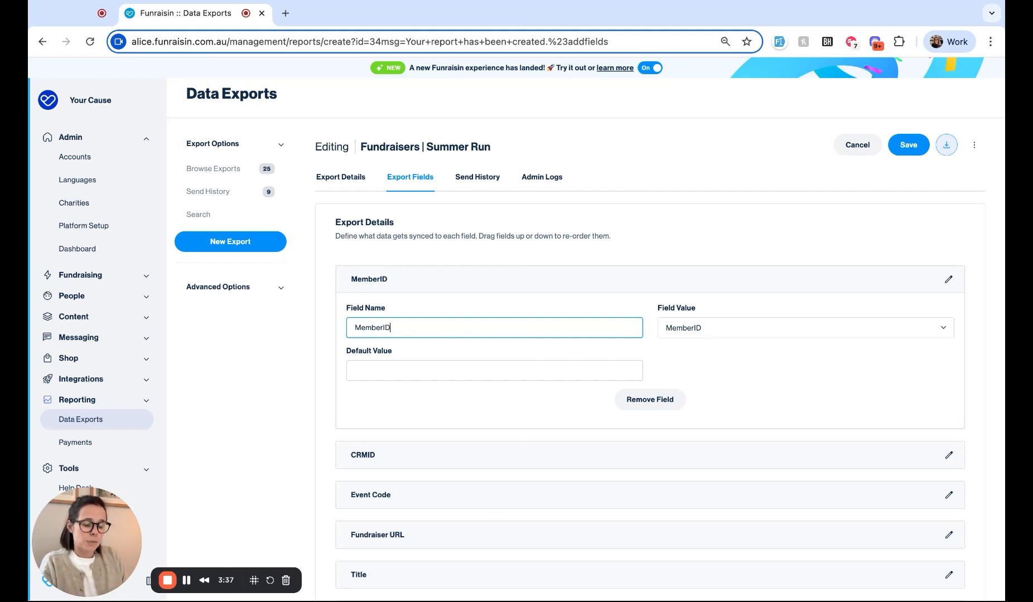
pyautogui.press('BackSpace')
pyautogui.press('BackSpace')
pyautogui.press('BackSpace')
pyautogui.press('BackSpace')
pyautogui.press('BackSpace')
pyautogui.press('BackSpace')
pyautogui.press('BackSpace')
pyautogui.press('BackSpace')
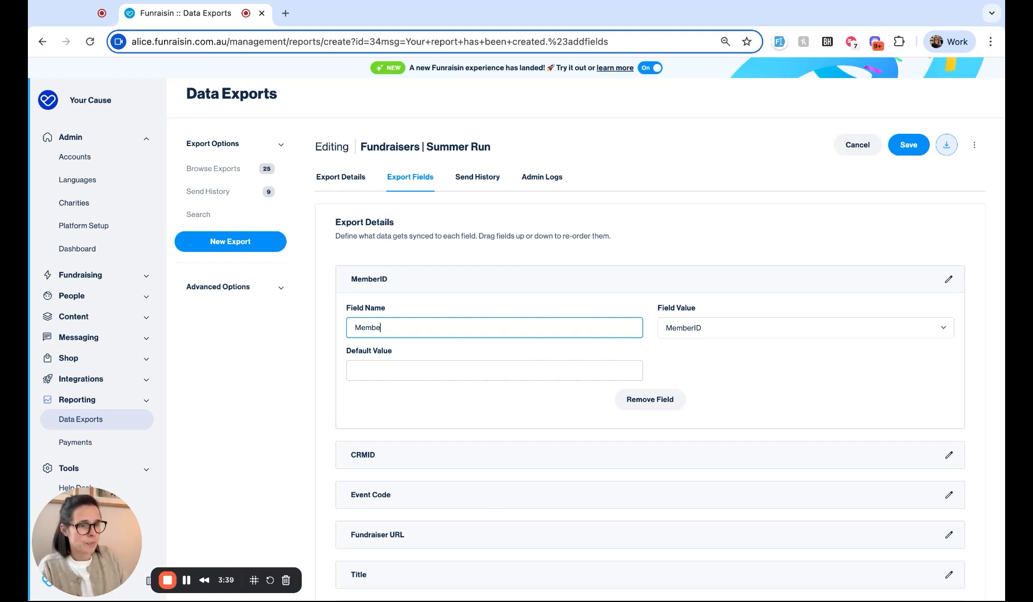
pyautogui.write('mem')
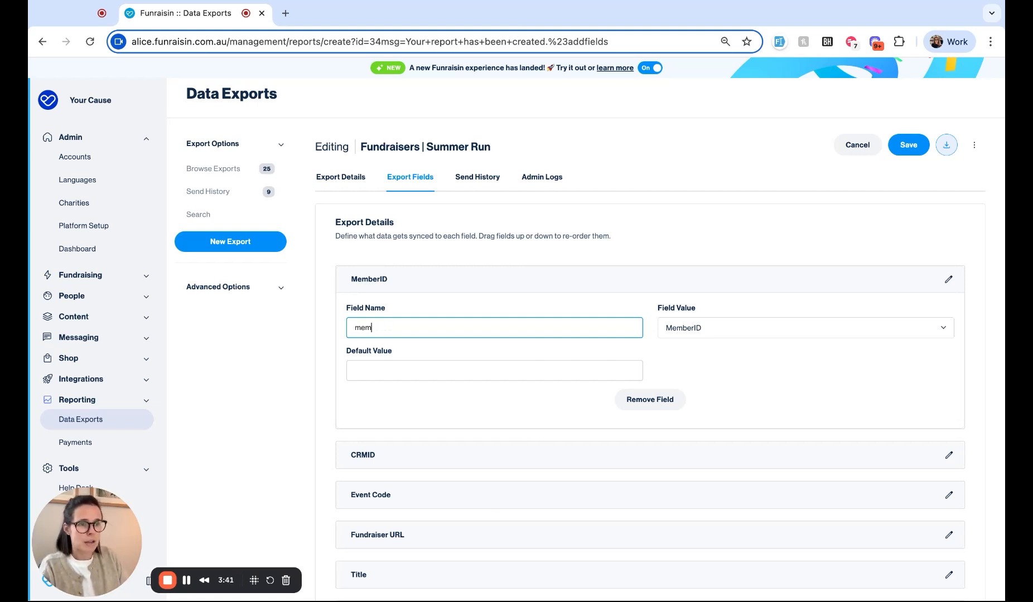
pyautogui.write('ber_id')
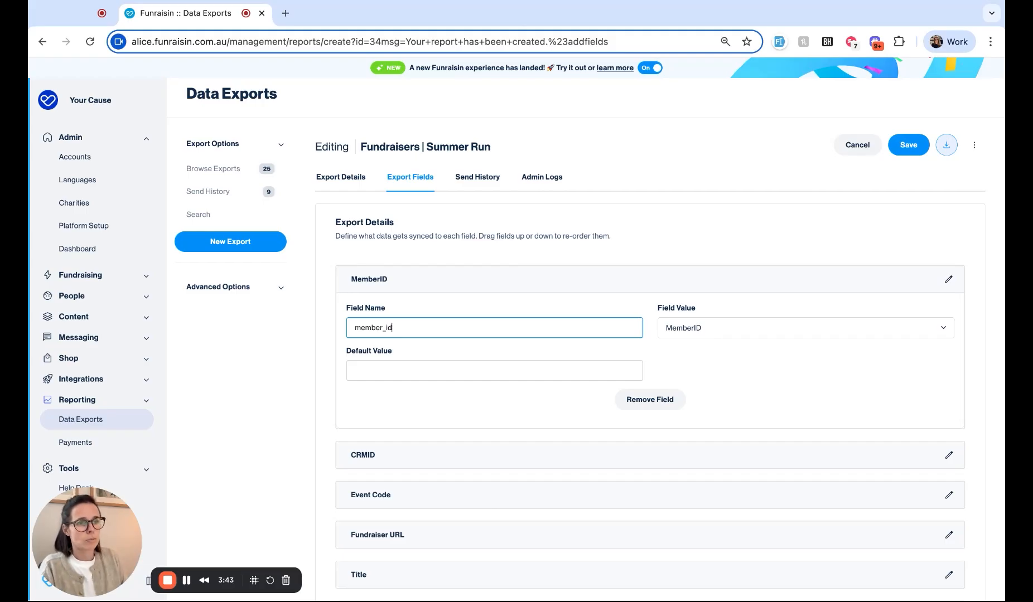
pyautogui.click(481, 295)
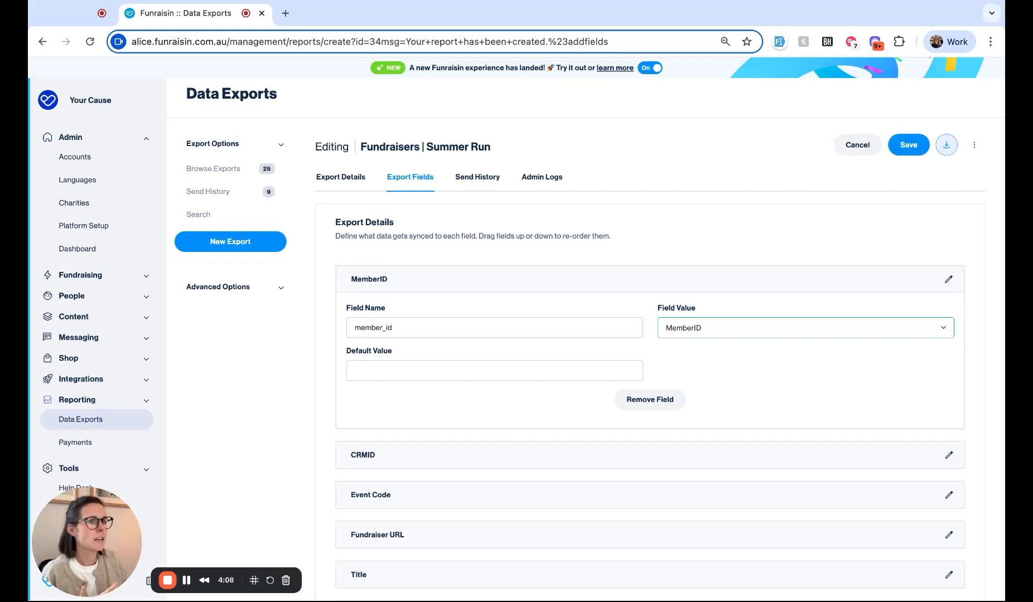
# Step: Remove the MemberID field and move Fundraiser URL above Event Code
pyautogui.click(709, 335)
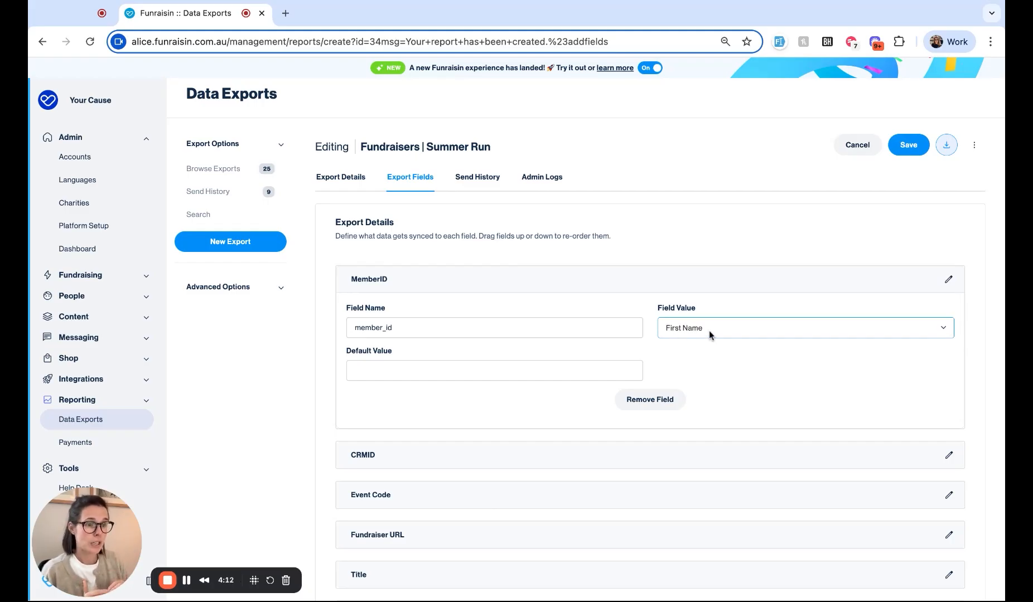
pyautogui.click(650, 399)
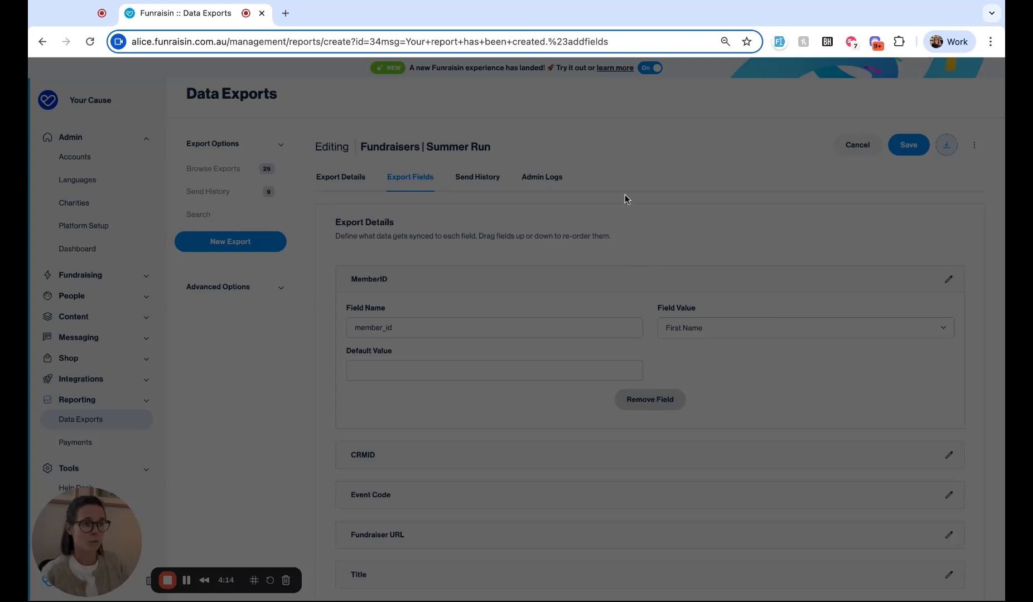
pyautogui.click(618, 147)
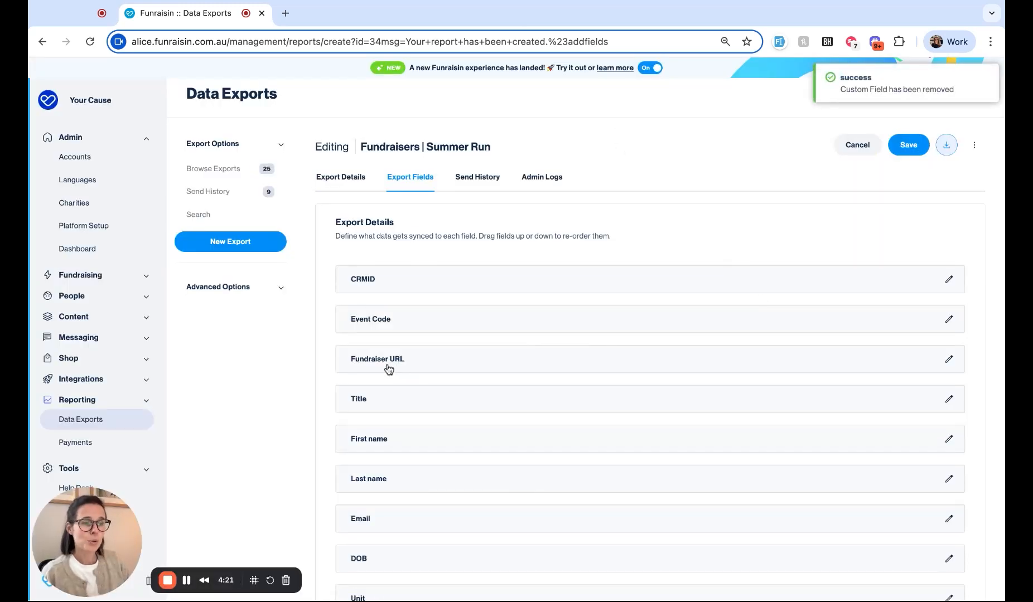
pyautogui.moveTo(387, 367); pyautogui.dragTo(389, 369)
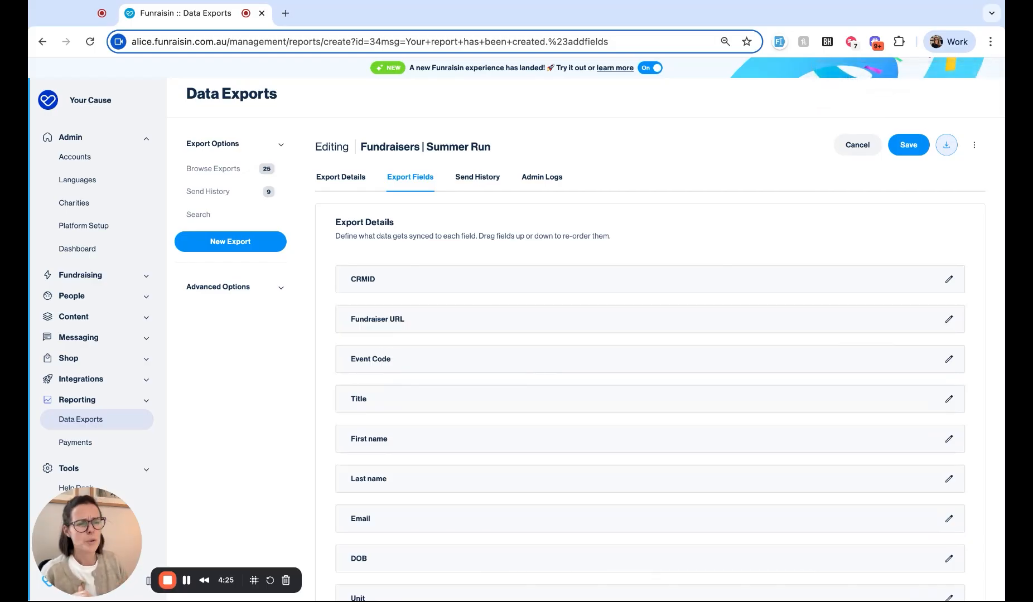
# Step: Move the Title field up above Event Code
pyautogui.moveTo(375, 389); pyautogui.dragTo(378, 346)
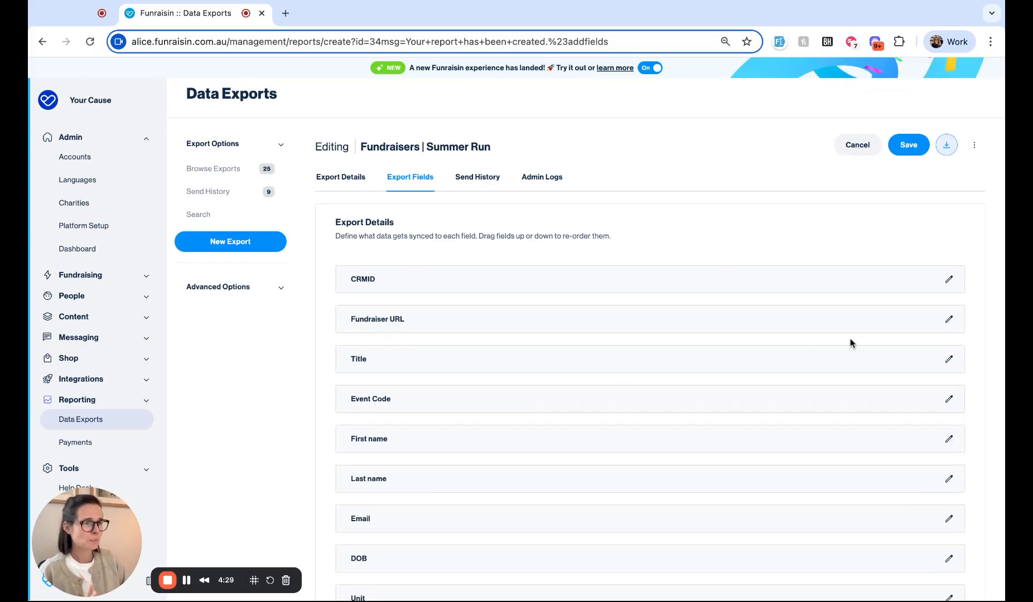
pyautogui.scroll(-2, 850, 341)
pyautogui.scroll(-1, 851, 343)
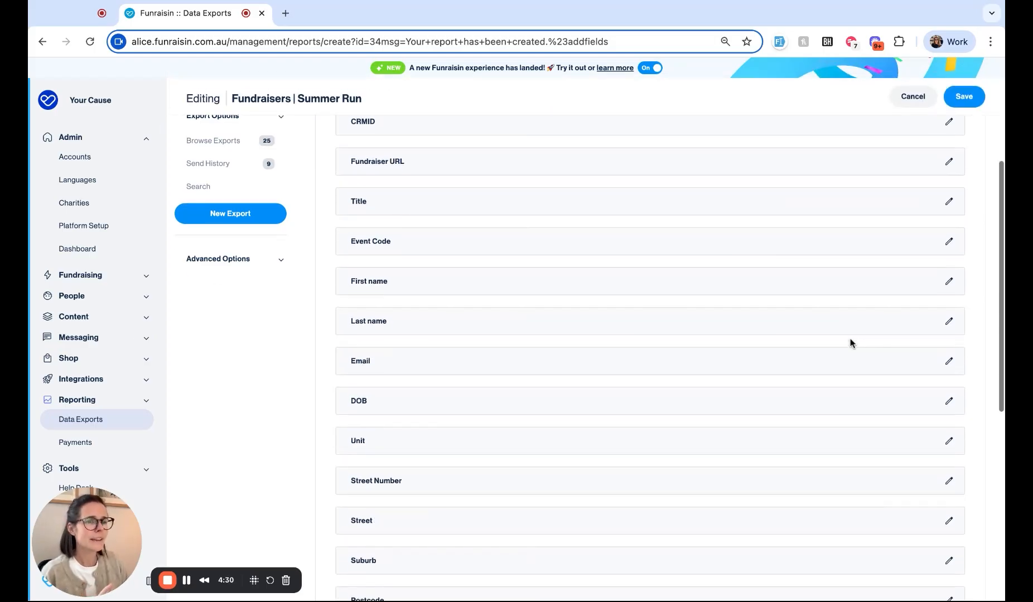
# Step: Expand the Unit field's settings and select its whole field name
pyautogui.click(949, 442)
pyautogui.click(392, 489)
pyautogui.doubleClick(392, 490)
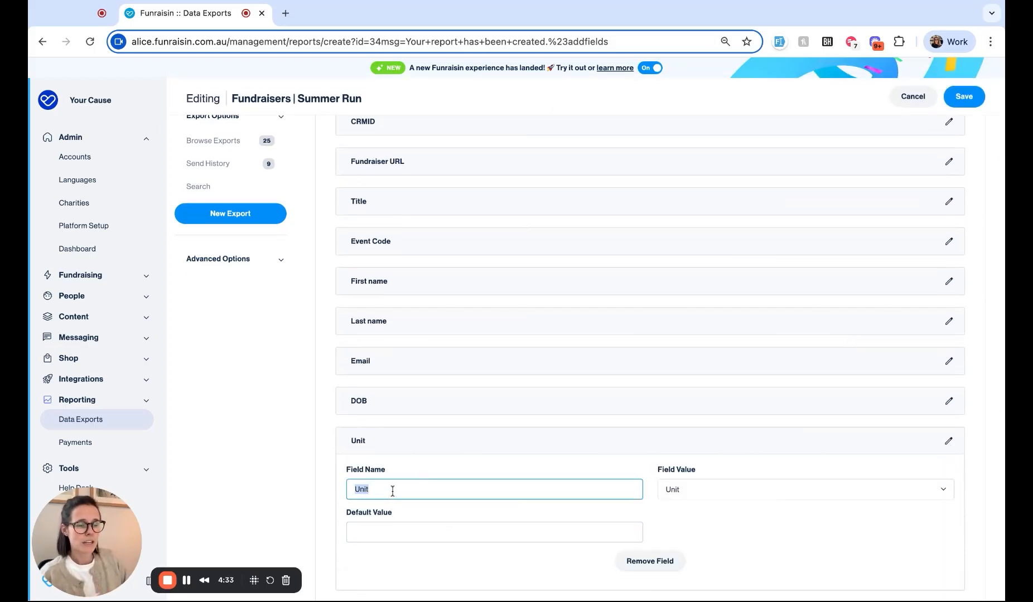
pyautogui.scroll(-1, 714, 497)
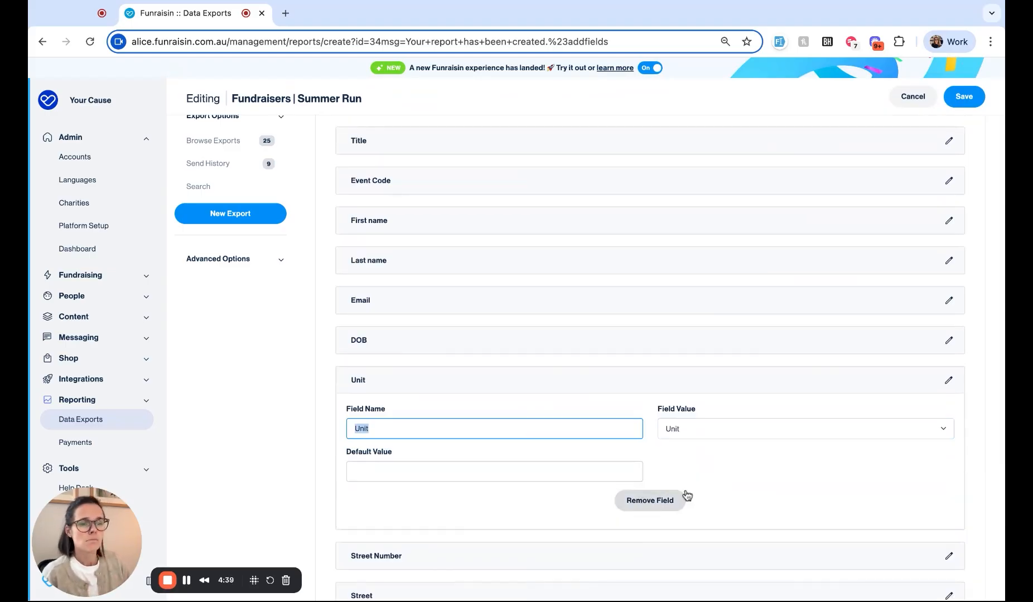
pyautogui.scroll(-6, 751, 463)
# Step: Add a new export field 'Active?' mapped to Is Active, plus a second new-field row
pyautogui.scroll(-2, 752, 464)
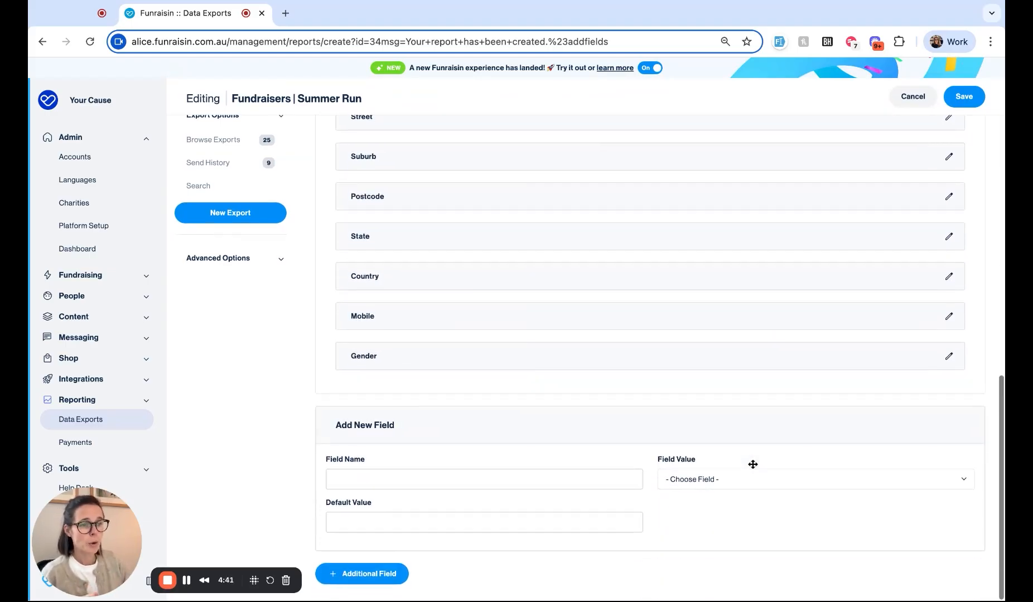
pyautogui.click(578, 482)
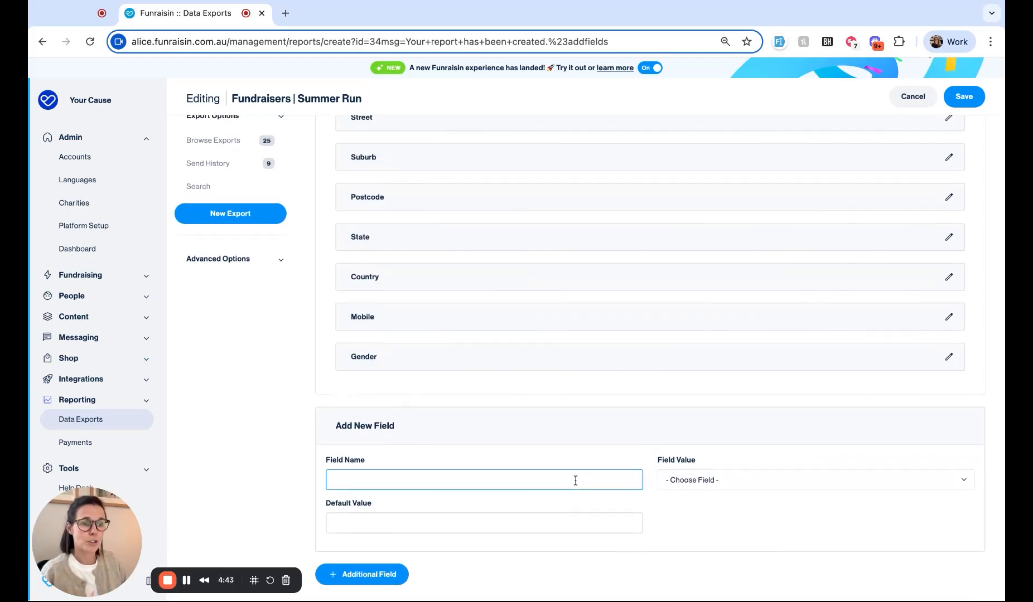
pyautogui.click(701, 482)
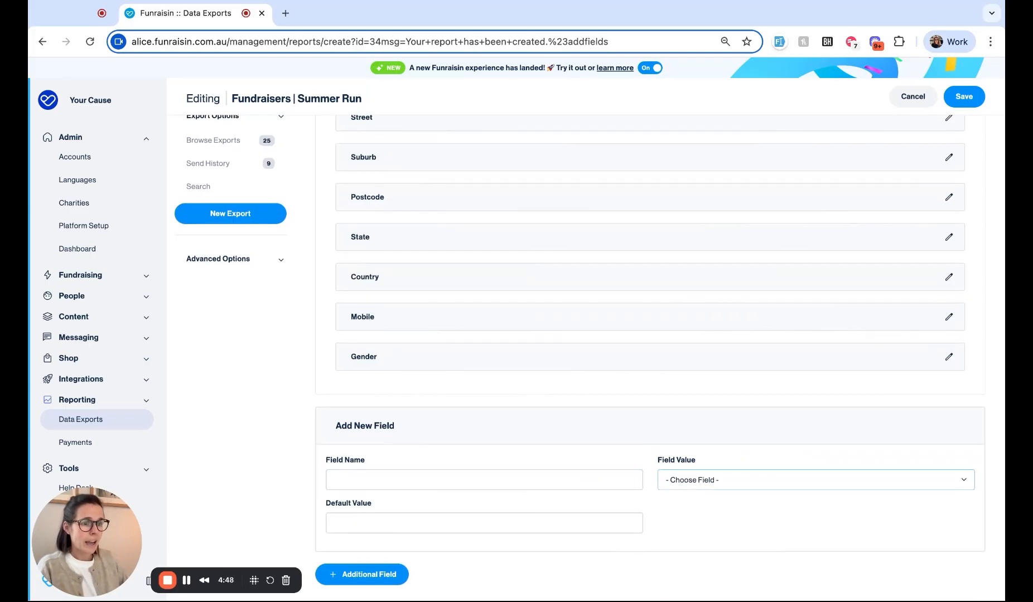
pyautogui.click(505, 478)
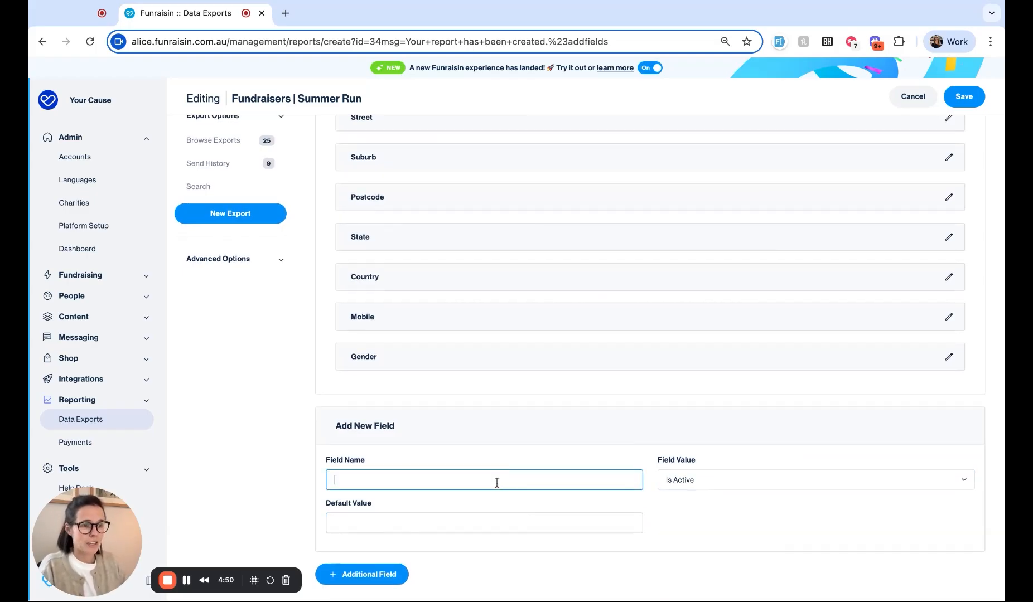
pyautogui.write('Active?')
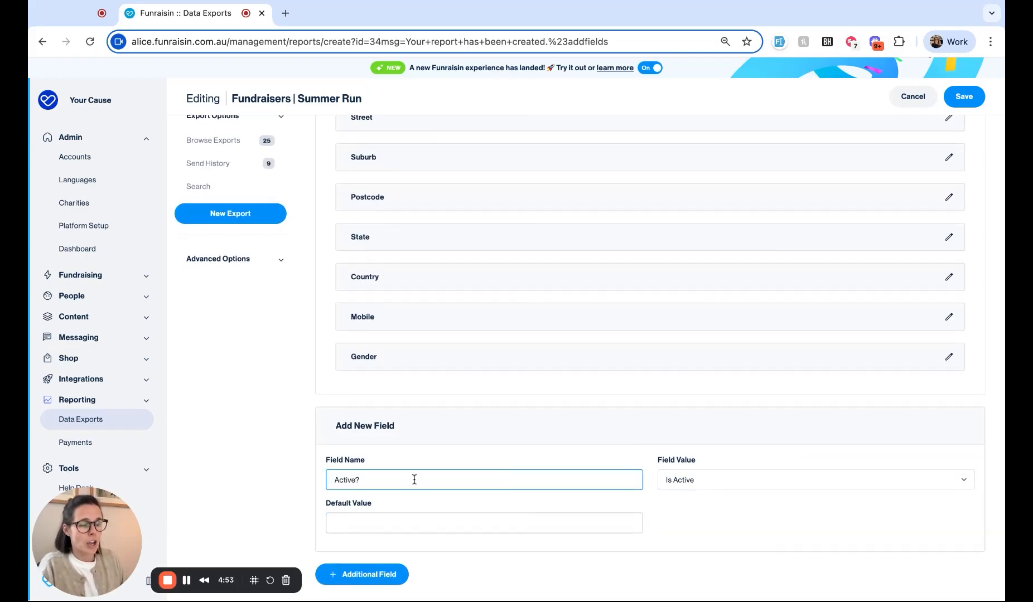
pyautogui.click(236, 462)
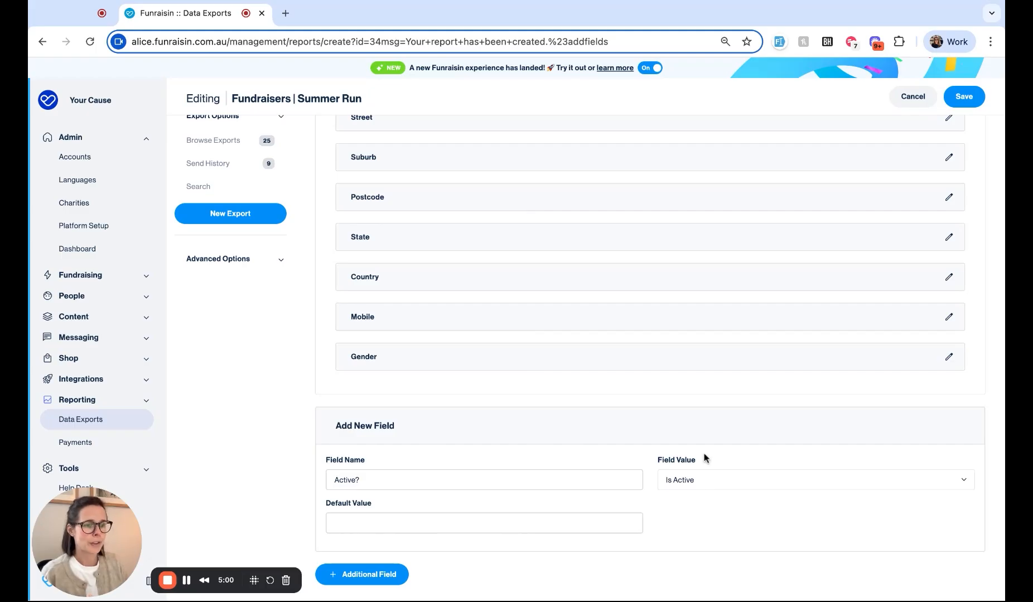
pyautogui.click(393, 583)
# Step: Name the second new field 'Active?' and save the export
pyautogui.scroll(-2, 523, 519)
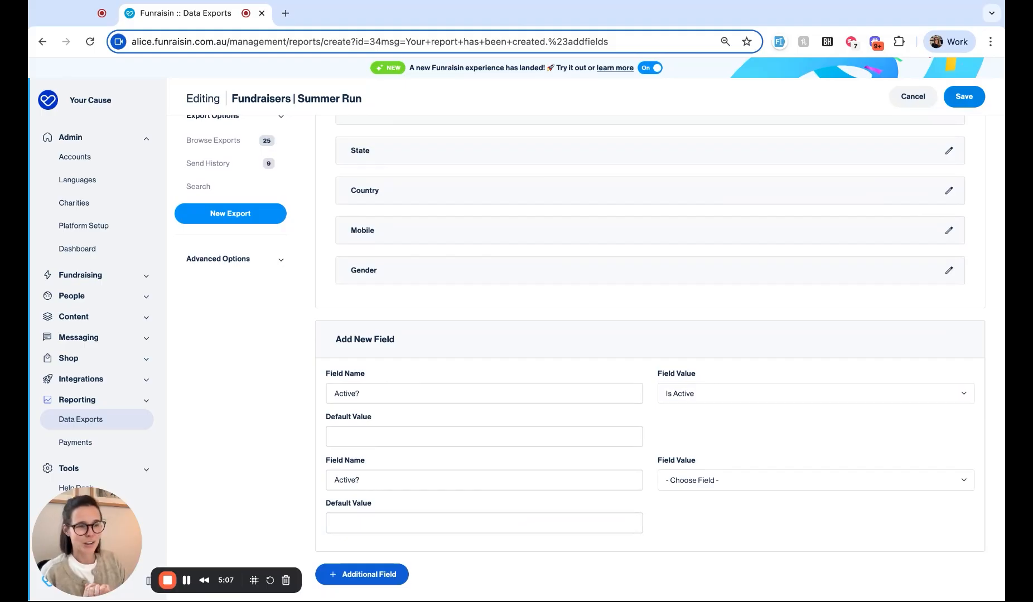
pyautogui.click(697, 482)
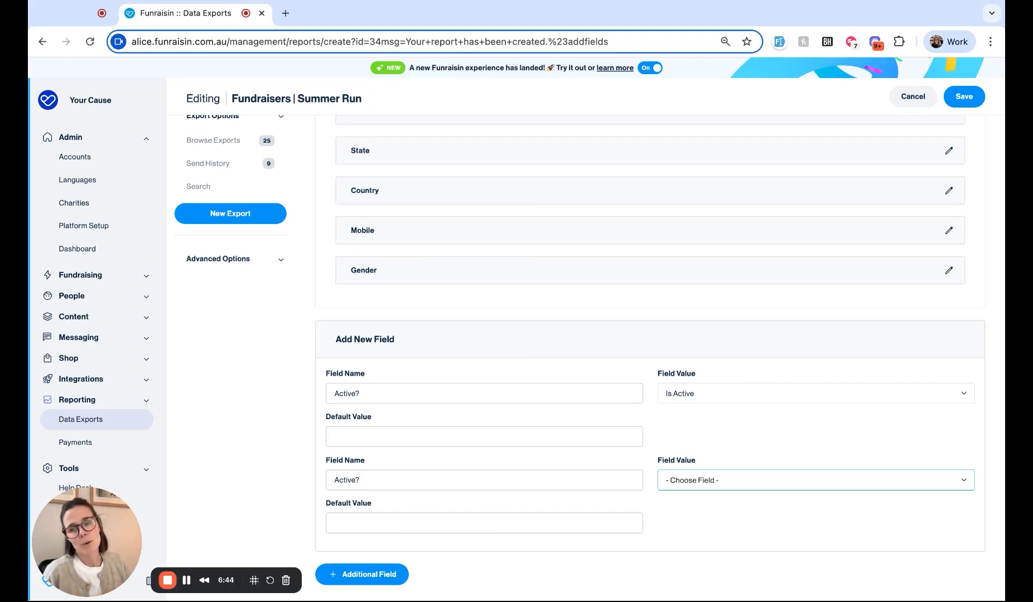
pyautogui.click(417, 438)
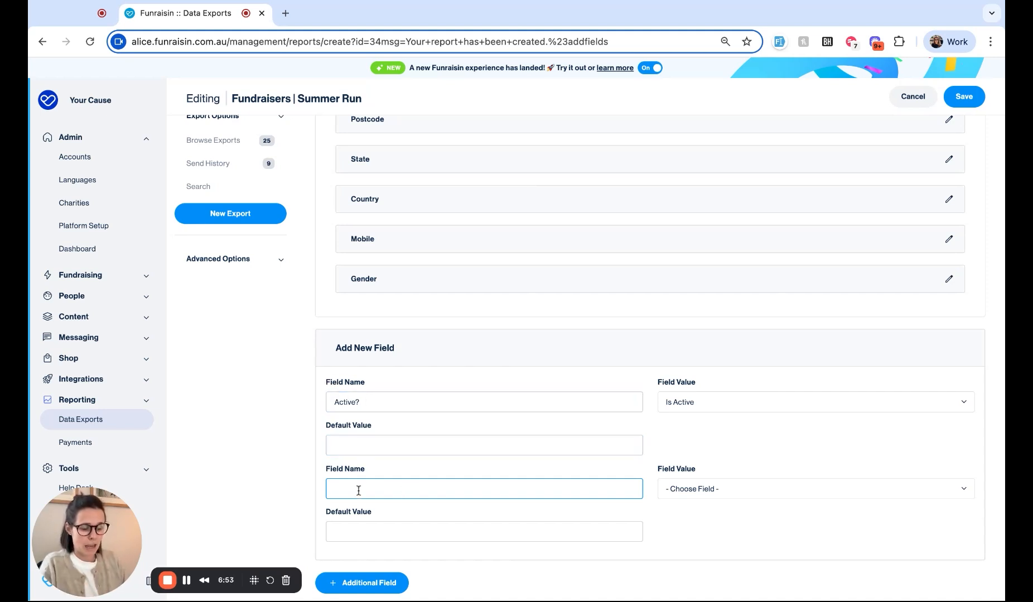
pyautogui.write('Actove')
pyautogui.press('BackSpace')
pyautogui.press('BackSpace')
pyautogui.press('BackSpace')
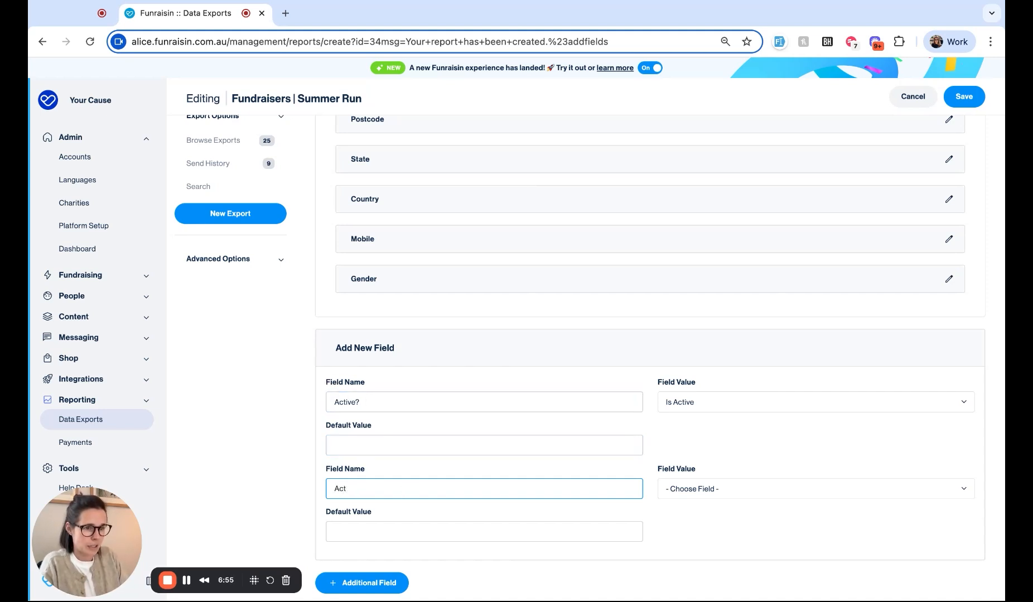
pyautogui.write('ive?')
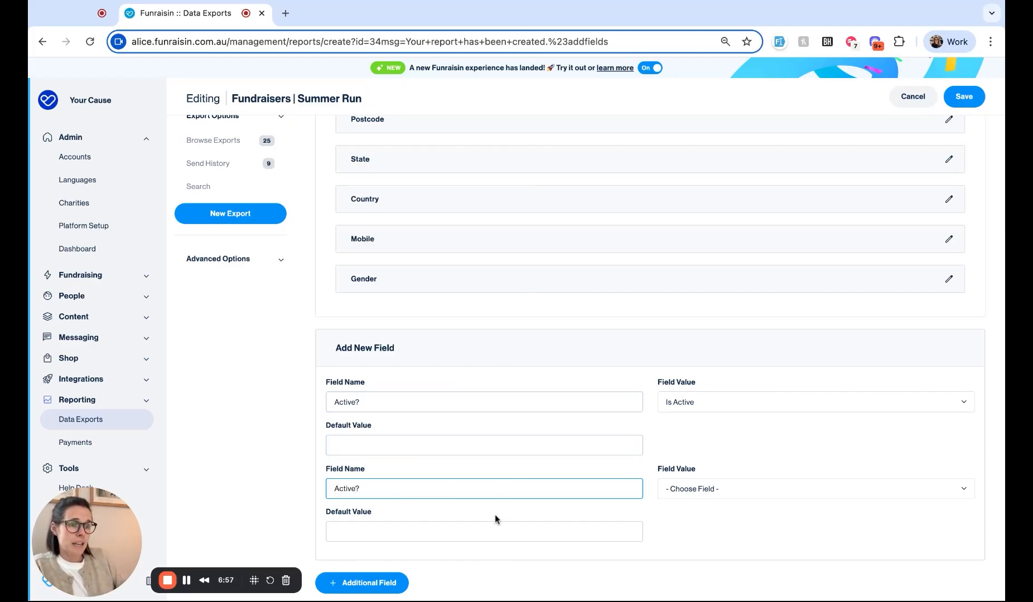
pyautogui.press('Return')
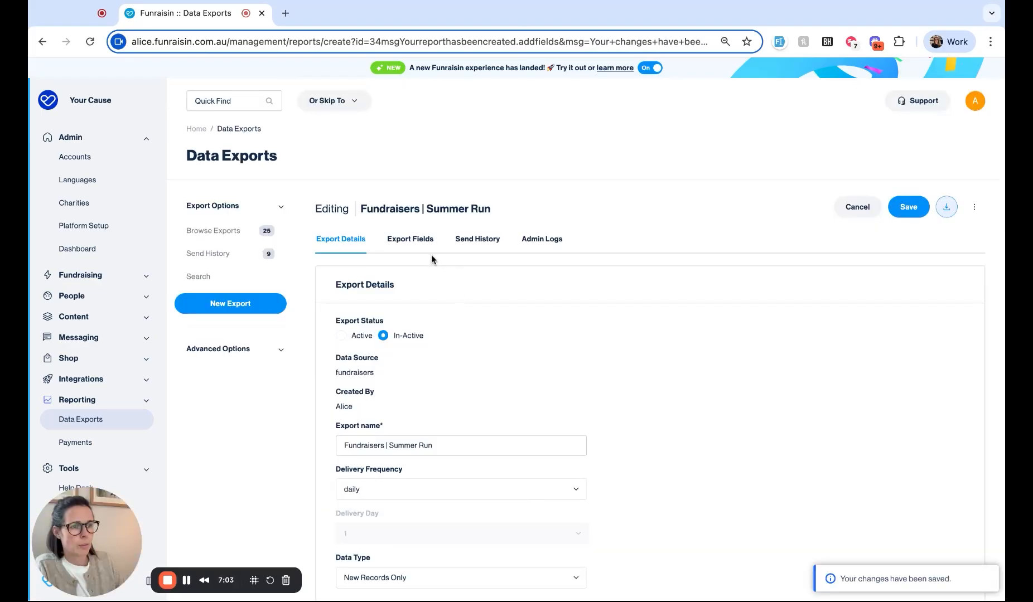
# Step: Delete the duplicate Active? field, keeping one, and return to Export Details
pyautogui.click(414, 239)
pyautogui.scroll(-3, 483, 321)
pyautogui.scroll(-10, 483, 321)
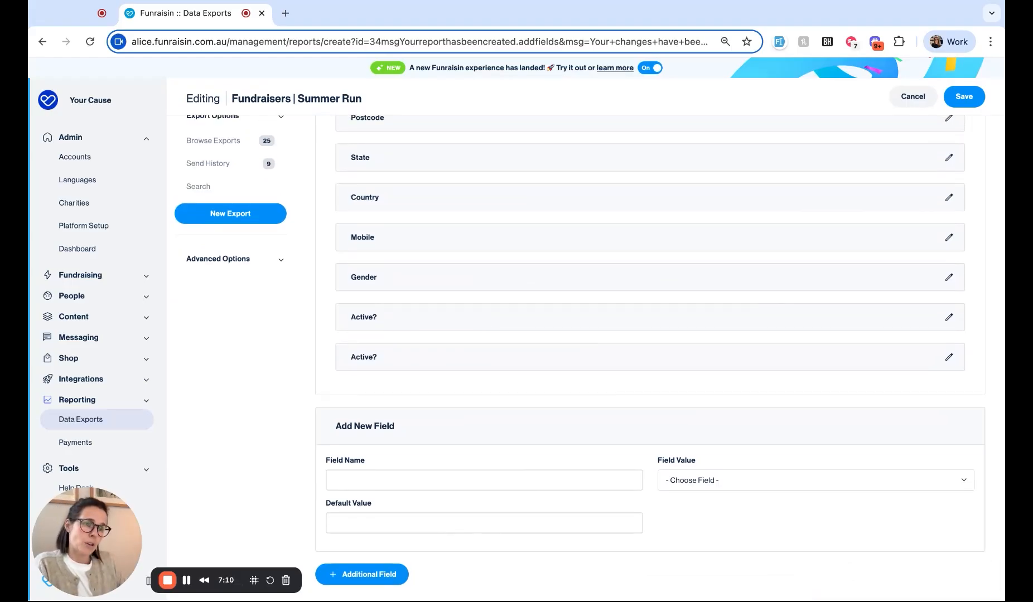
pyautogui.click(402, 360)
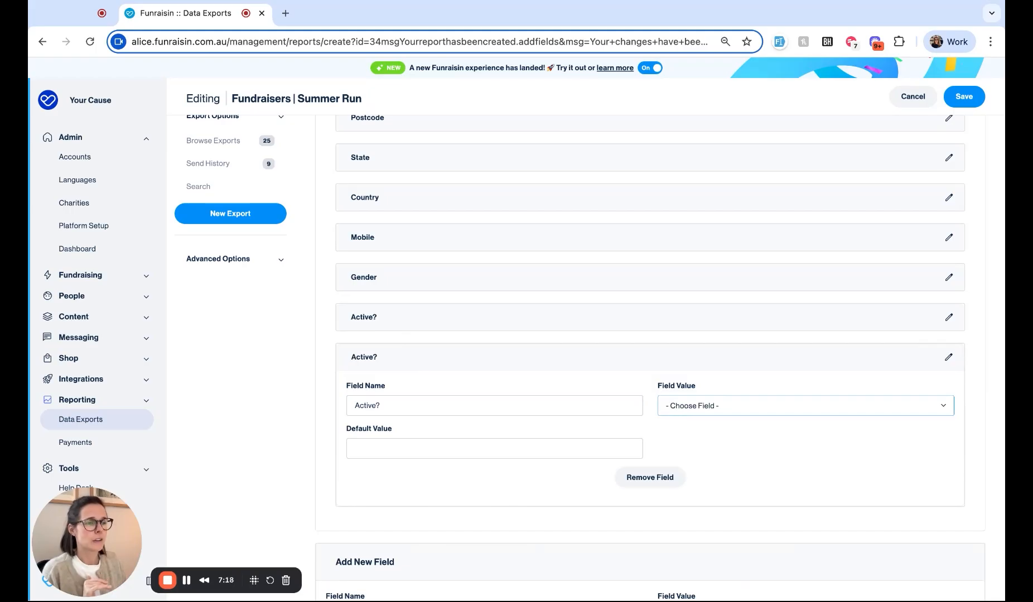
pyautogui.click(628, 478)
pyautogui.click(630, 144)
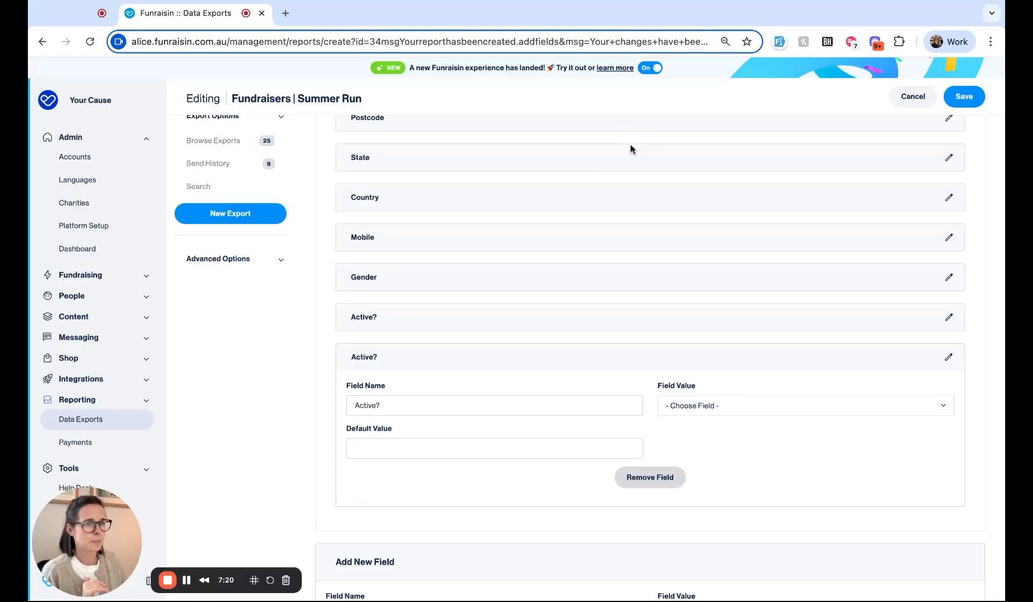
pyautogui.scroll(2, 602, 361)
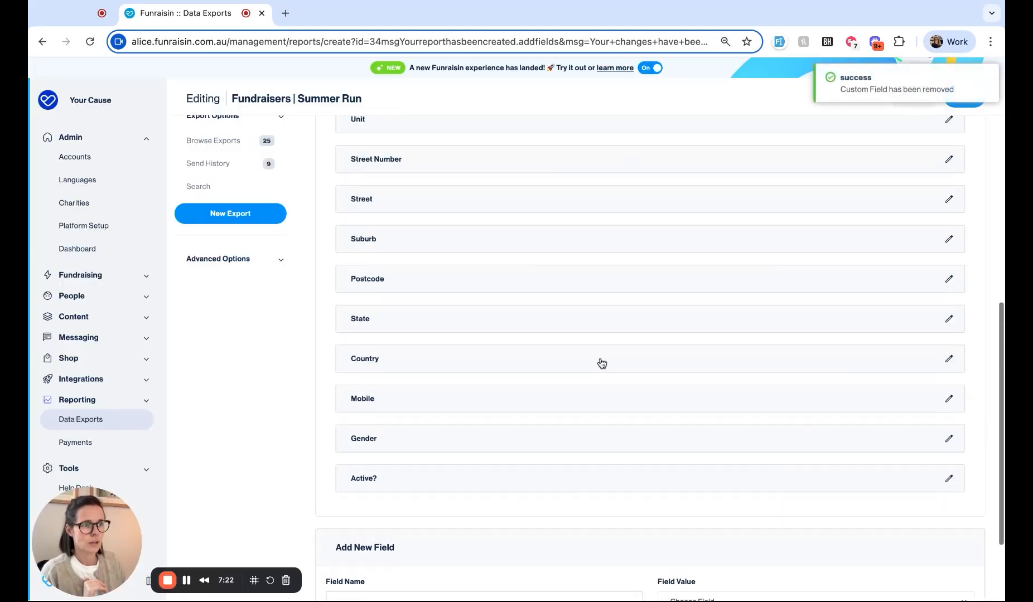
pyautogui.scroll(10, 601, 362)
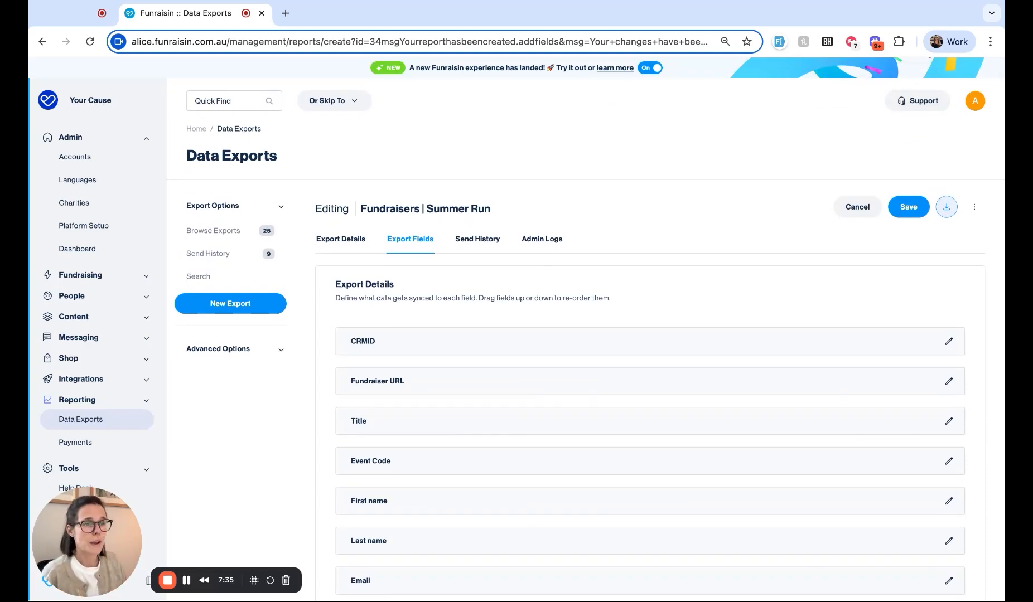
pyautogui.click(341, 239)
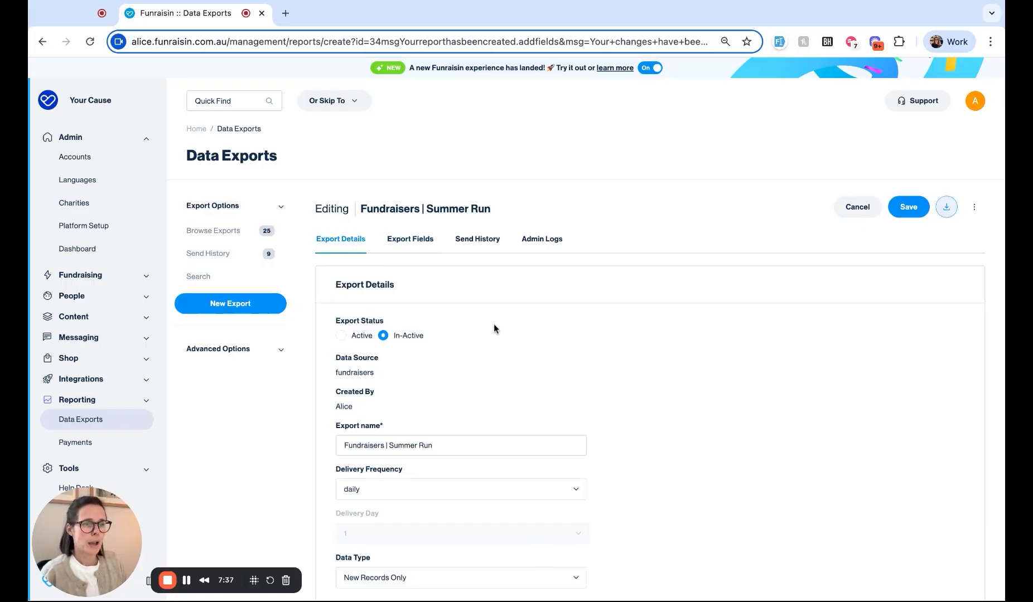
# Step: Set the export's date range filter to 2025-07-01 through 2025-07-08
pyautogui.scroll(-9, 649, 356)
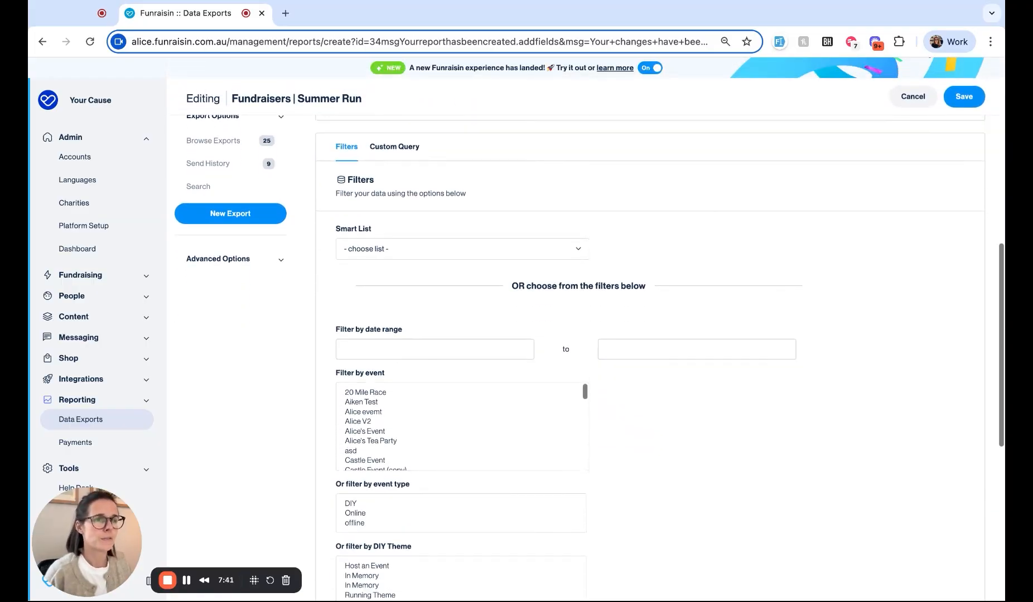
pyautogui.scroll(-4, 608, 365)
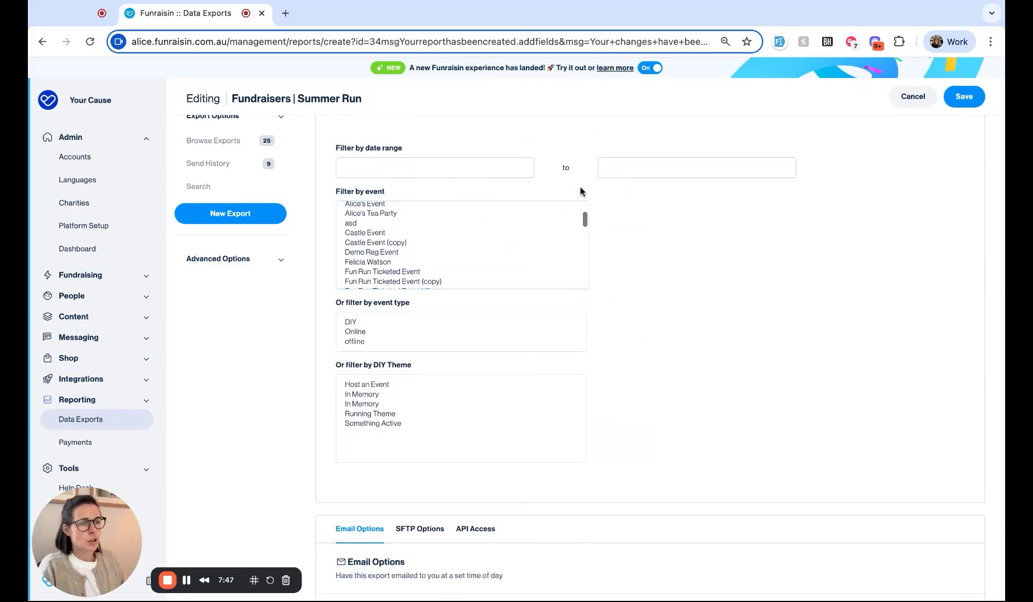
pyautogui.click(475, 170)
pyautogui.click(399, 249)
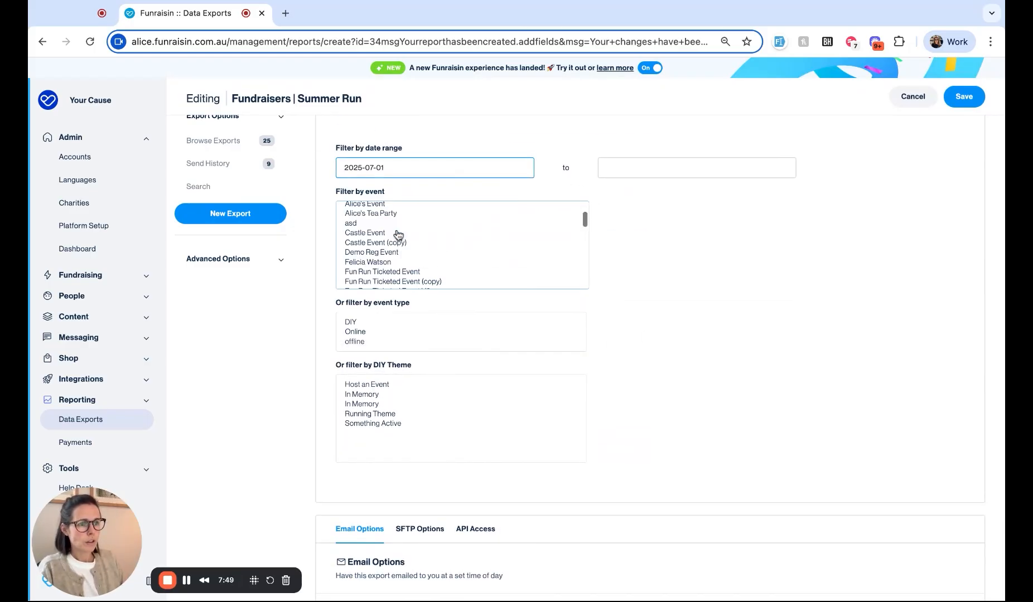
pyautogui.click(680, 167)
pyautogui.click(657, 251)
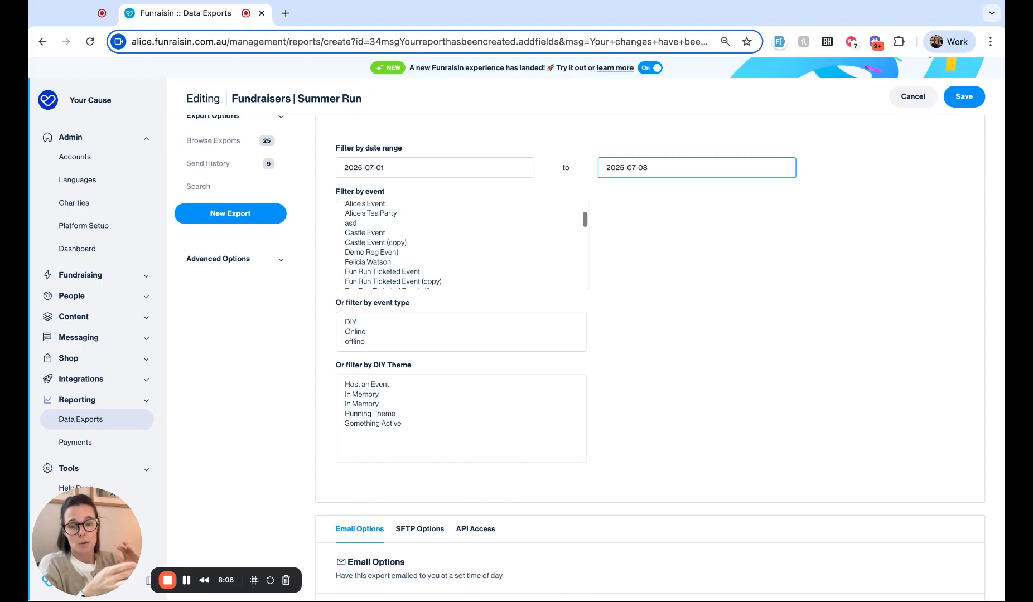
# Step: Filter the export to the Summer 10k event and save the filters
pyautogui.scroll(1, 500, 244)
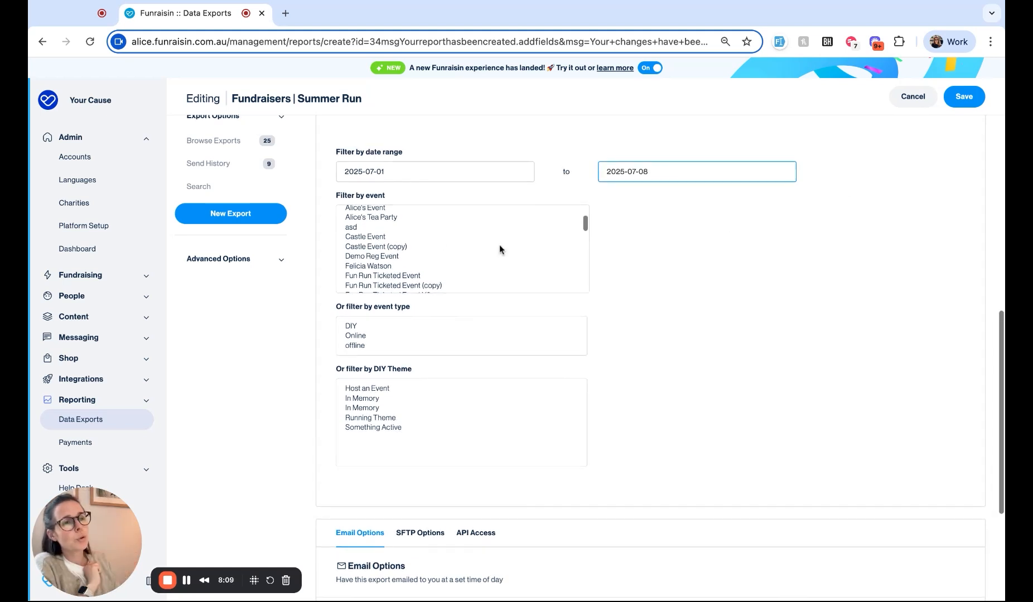
pyautogui.scroll(1, 401, 240)
pyautogui.scroll(-6, 401, 239)
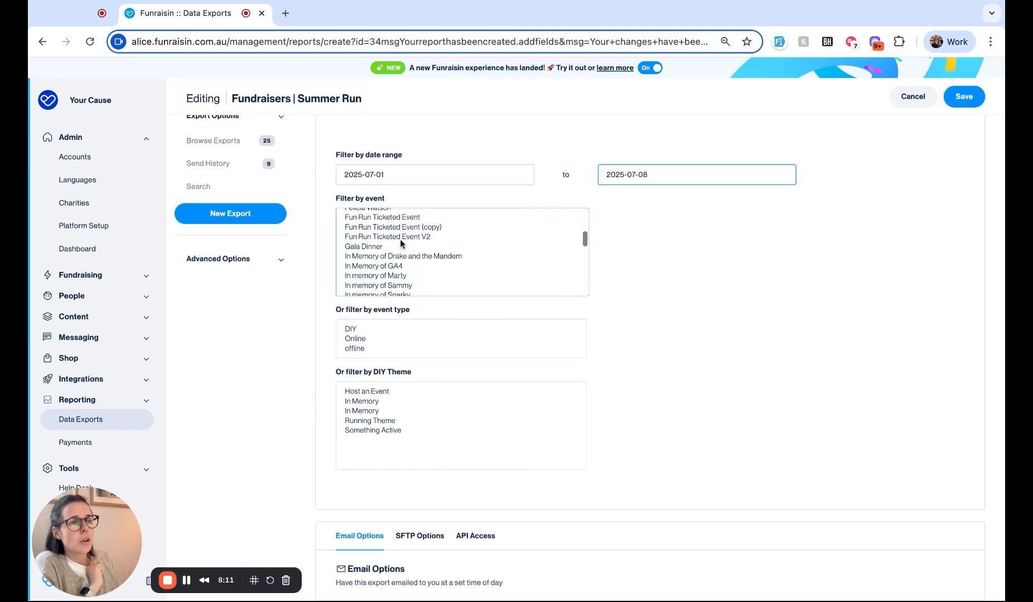
pyautogui.scroll(-2, 401, 242)
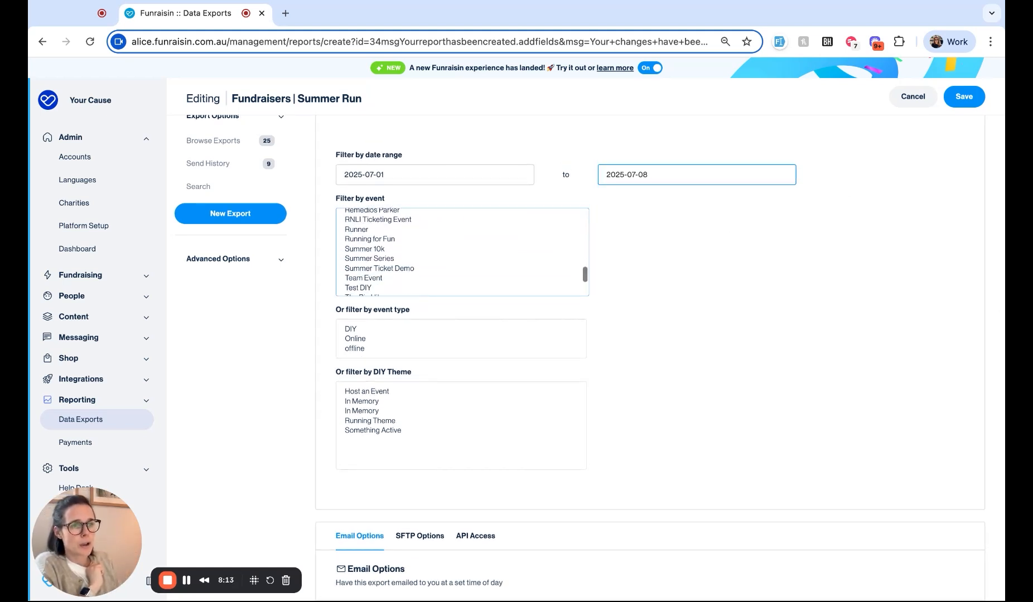
pyautogui.click(378, 246)
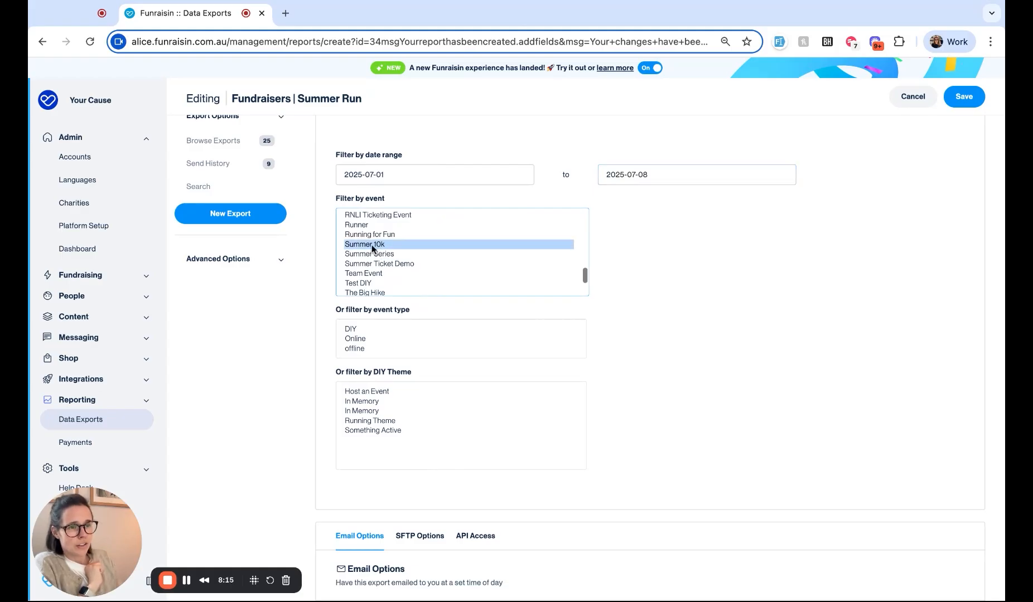
pyautogui.click(955, 99)
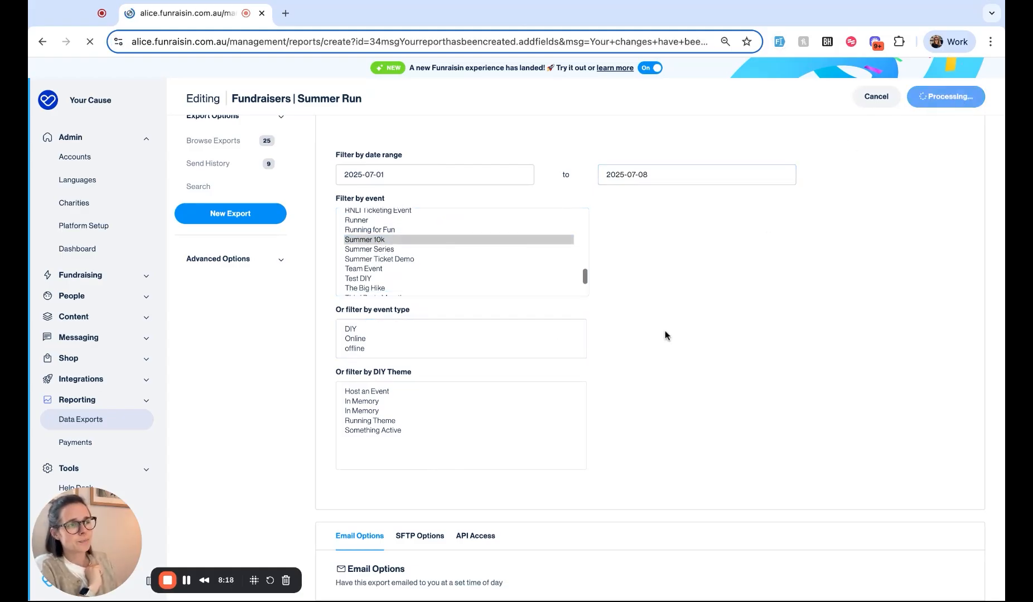
pyautogui.scroll(-7, 667, 335)
pyautogui.scroll(-3, 558, 335)
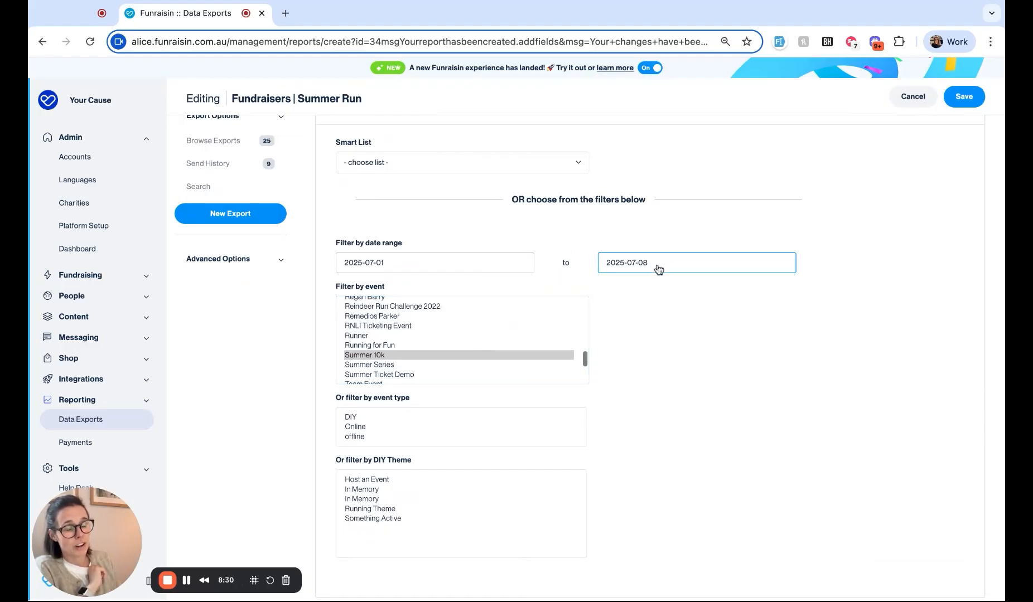
# Step: Clear both the start and end dates of the export's date range
pyautogui.click(477, 265)
pyautogui.tripleClick(477, 265)
pyautogui.press('BackSpace')
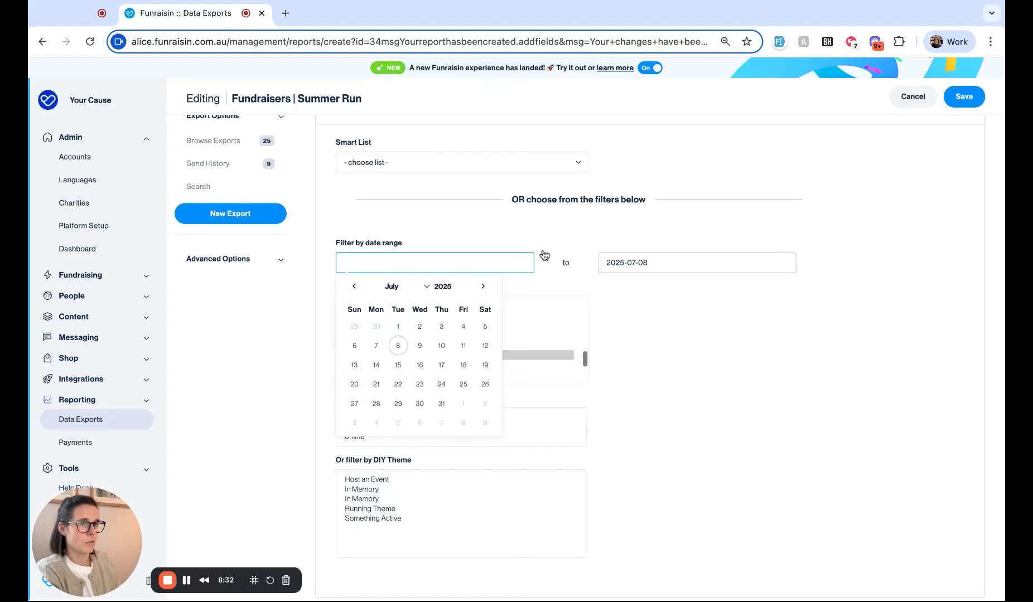
pyautogui.tripleClick(684, 270)
pyautogui.press('BackSpace')
pyautogui.click(370, 357)
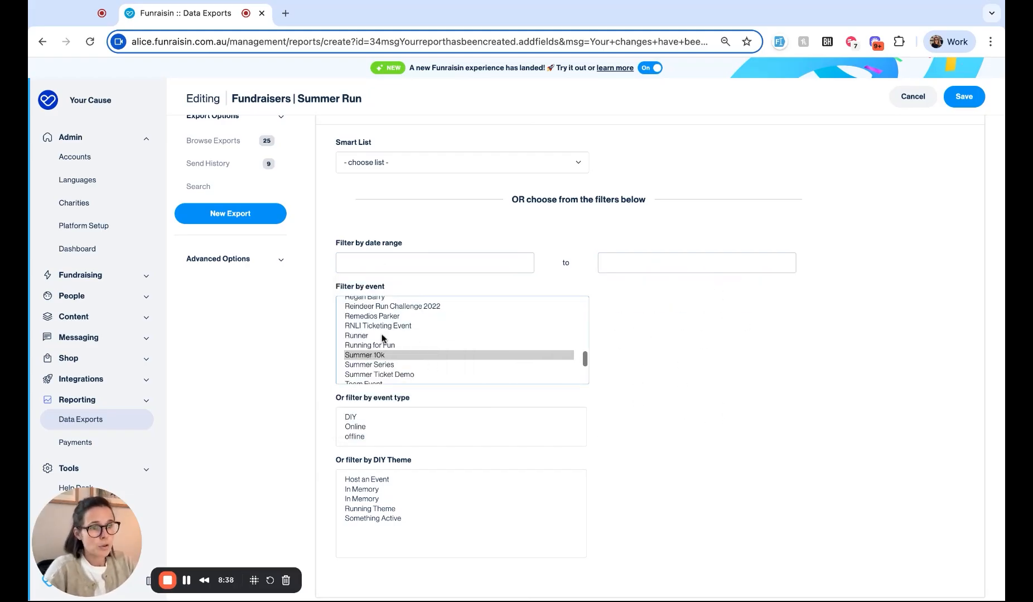
# Step: Filter the export by the Runner, Running for Fun and Summer 10k events, then return to the exports list
pyautogui.moveTo(381, 354); pyautogui.dragTo(361, 338)
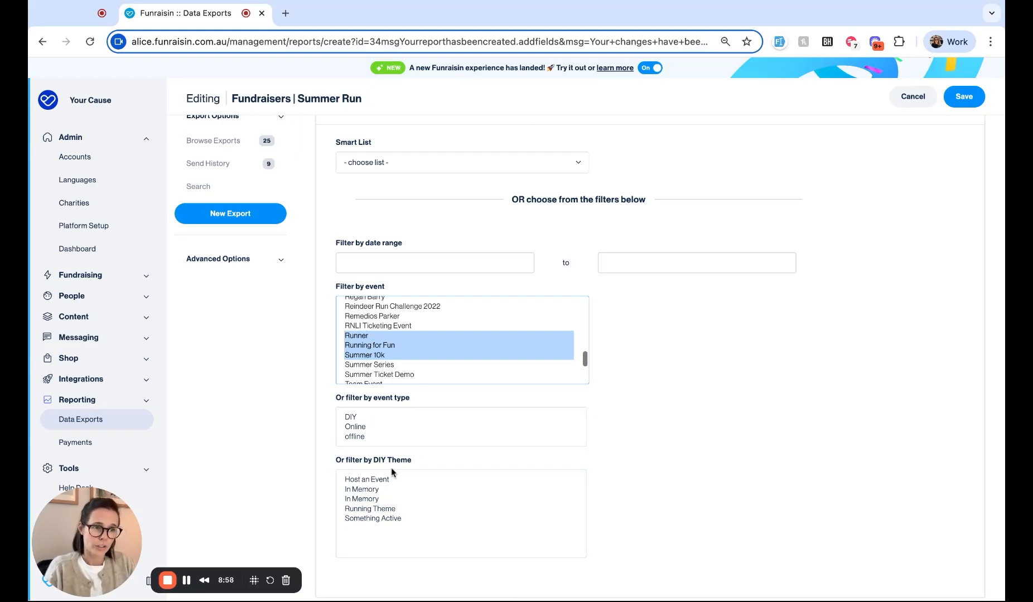
pyautogui.click(369, 520)
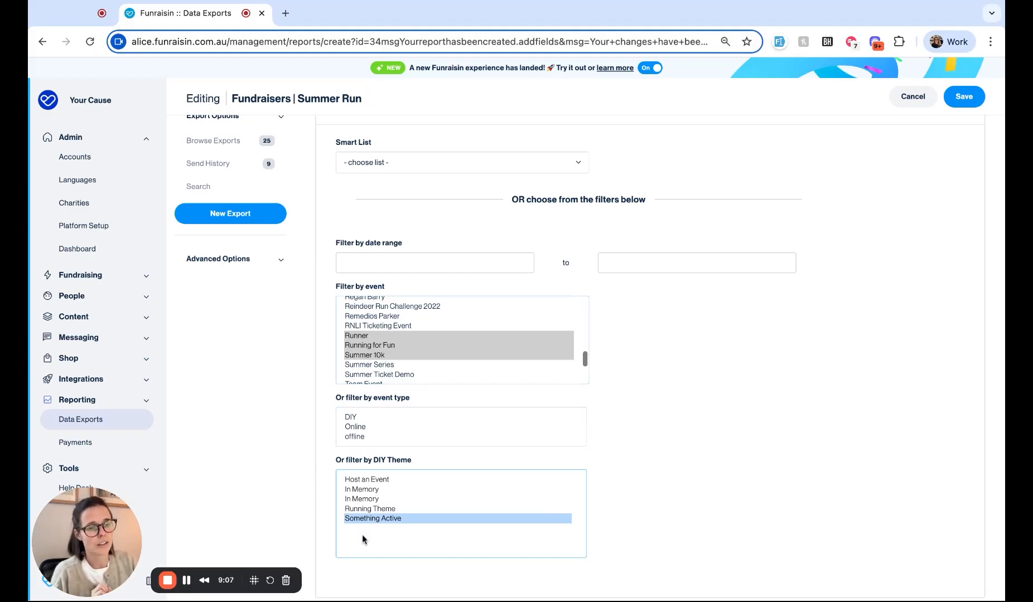
pyautogui.keyDown('super'); pyautogui.click(371, 519); pyautogui.keyUp('super')
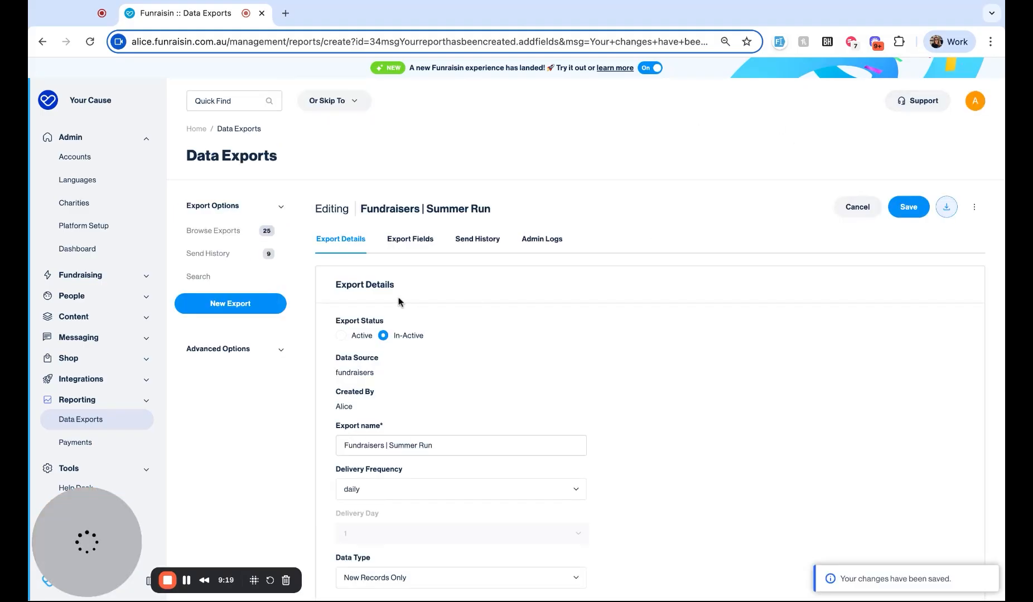
pyautogui.click(218, 237)
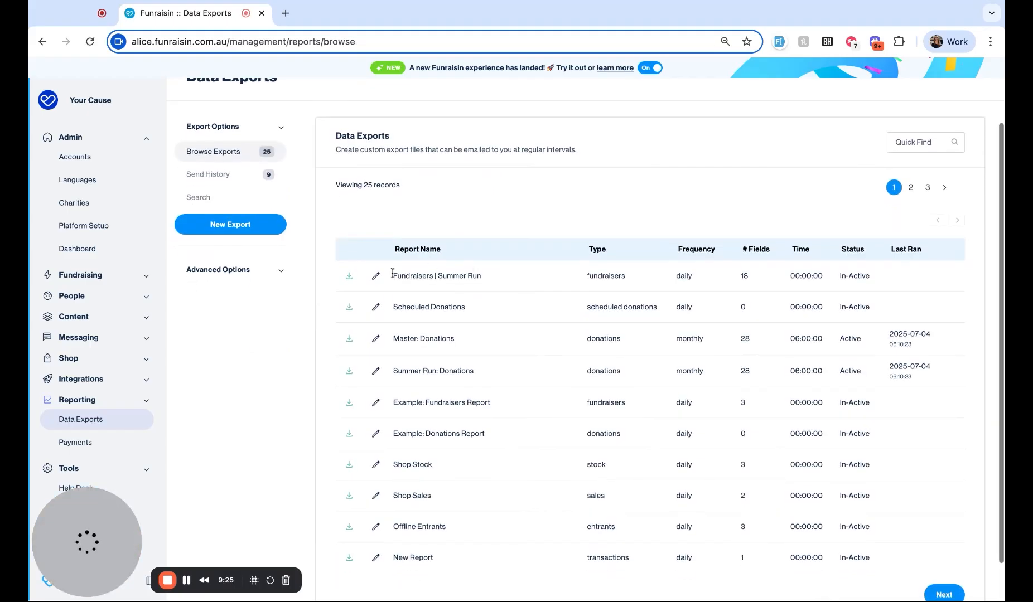
pyautogui.scroll(-1, 402, 282)
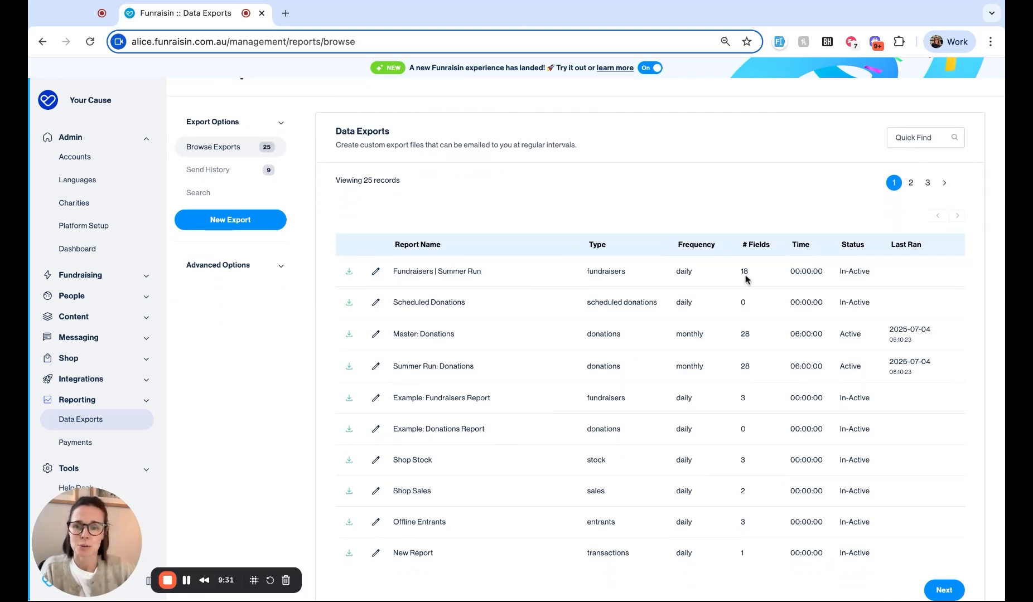
pyautogui.scroll(1, 316, 355)
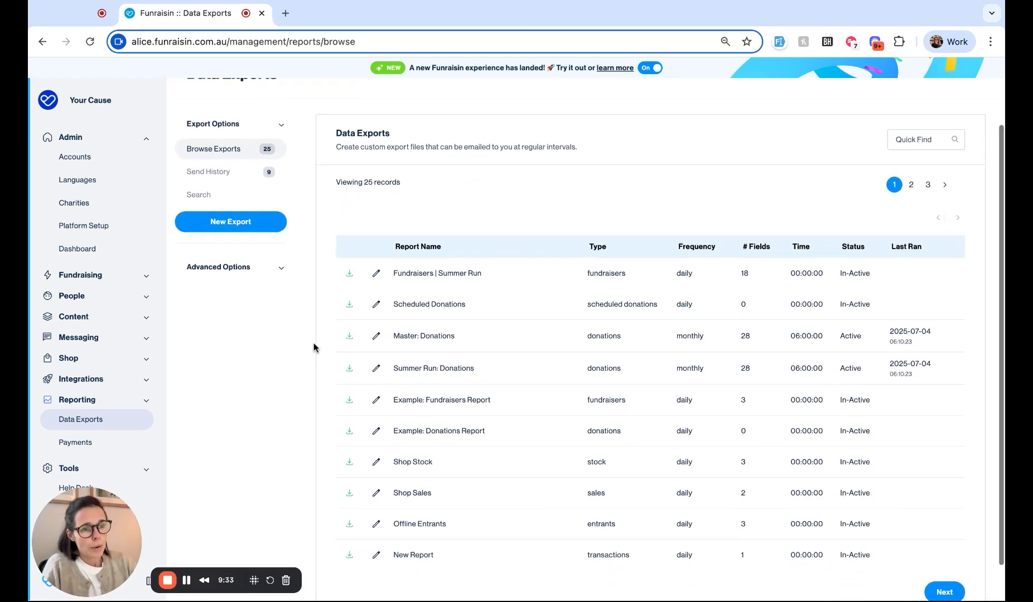
pyautogui.scroll(2, 221, 225)
# Step: Create a Donations-source export named 'Donations. | Summer Run' and save it
pyautogui.click(222, 226)
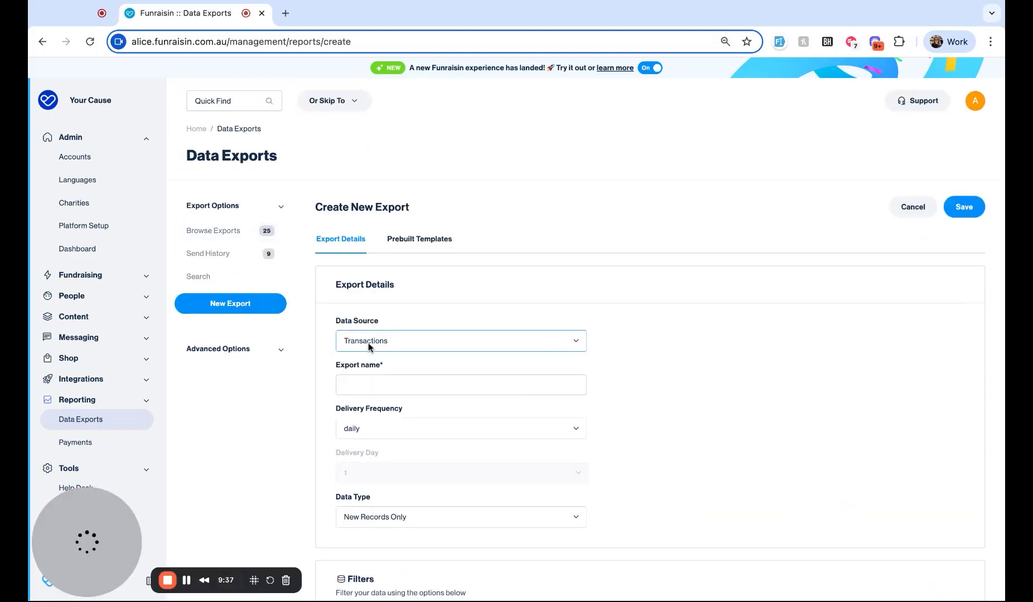
pyautogui.click(368, 345)
pyautogui.click(356, 387)
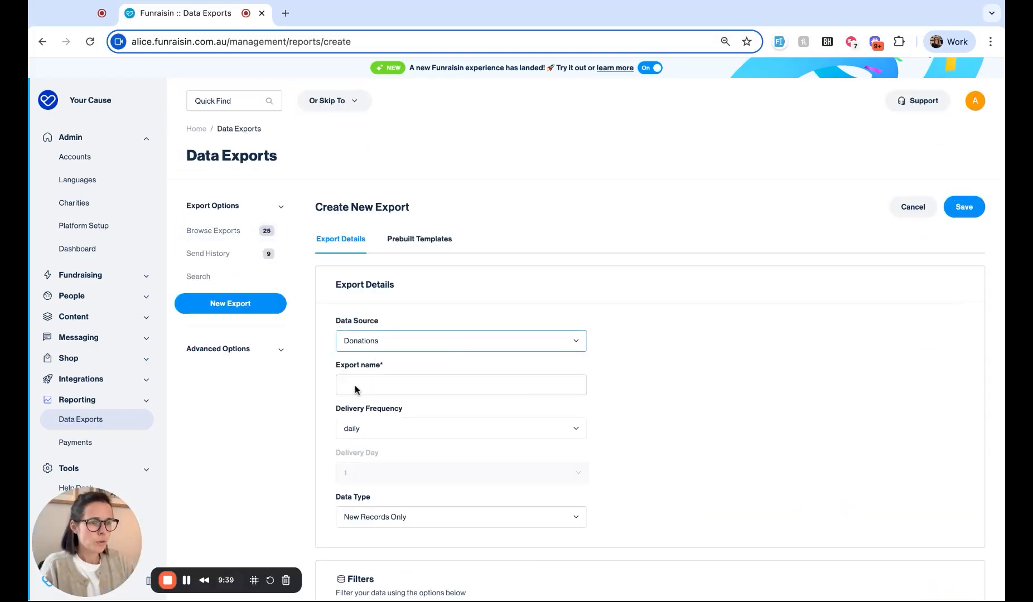
pyautogui.write('Donations. | ')
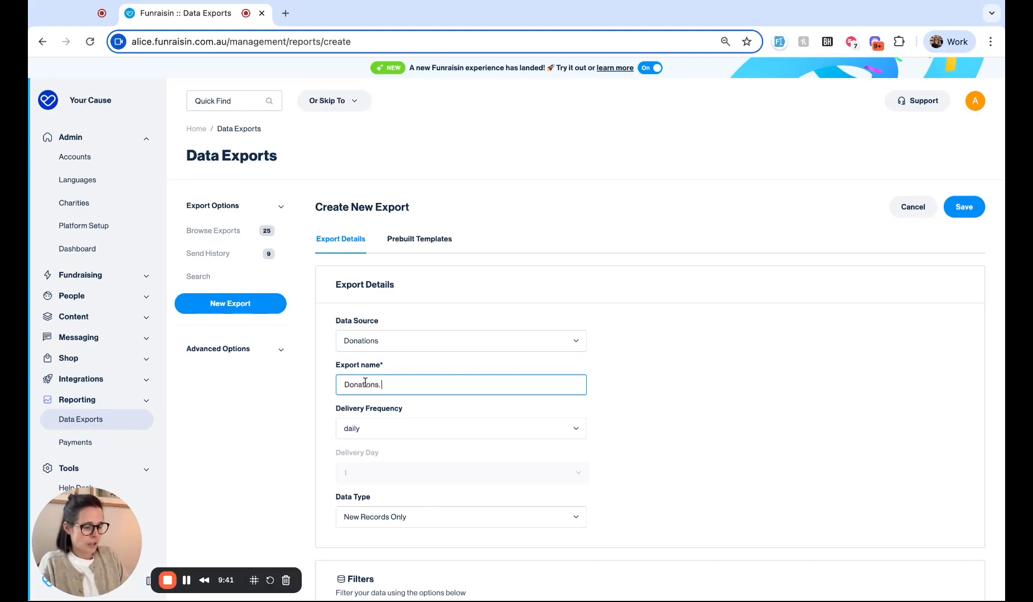
pyautogui.write('Summer RUn')
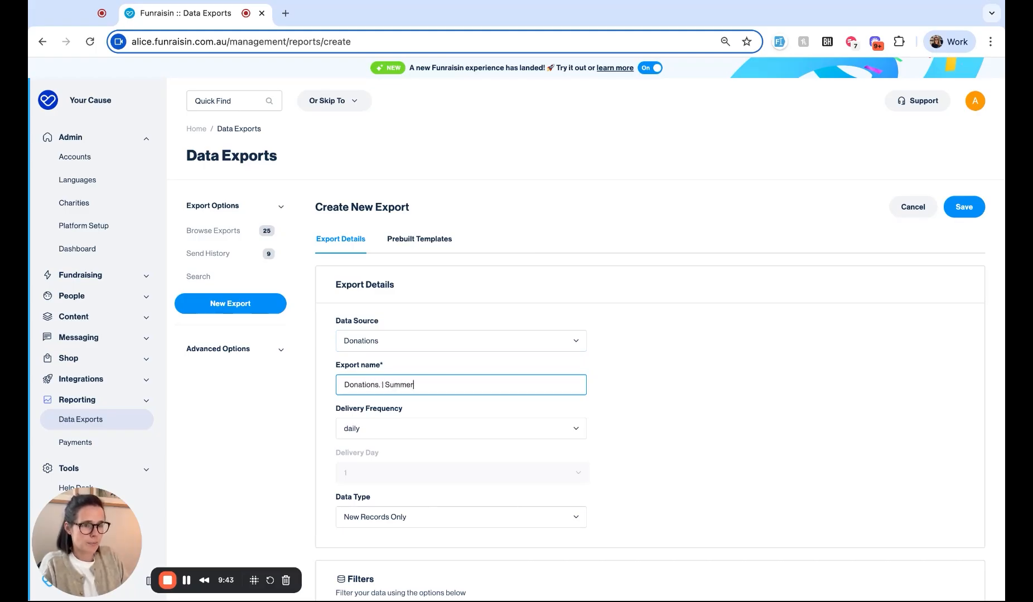
pyautogui.press('BackSpace')
pyautogui.press('BackSpace')
pyautogui.write('run')
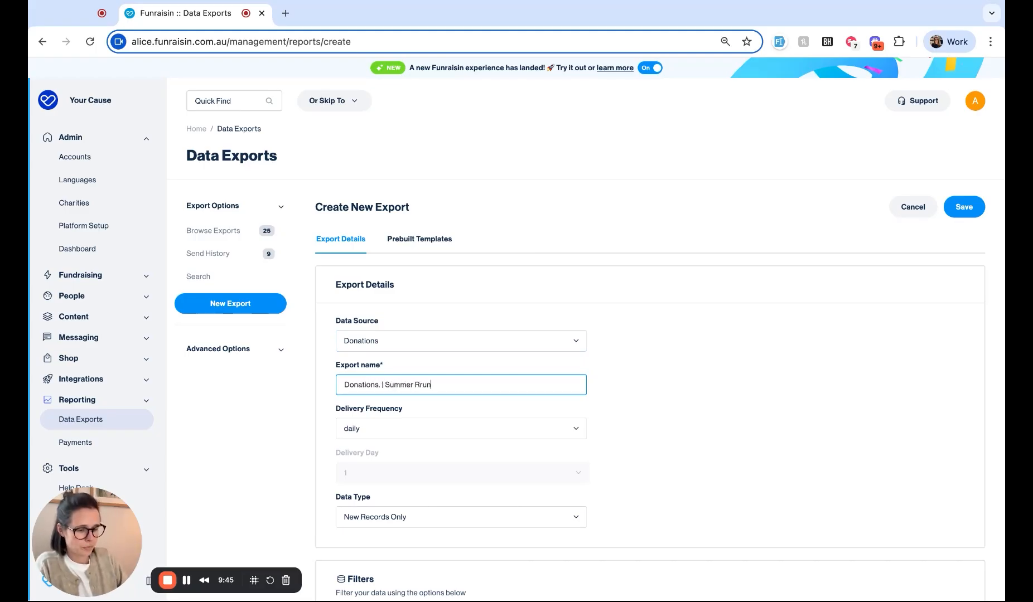
pyautogui.press('BackSpace')
pyautogui.press('BackSpace')
pyautogui.press('BackSpace')
pyautogui.write('un')
pyautogui.click(789, 350)
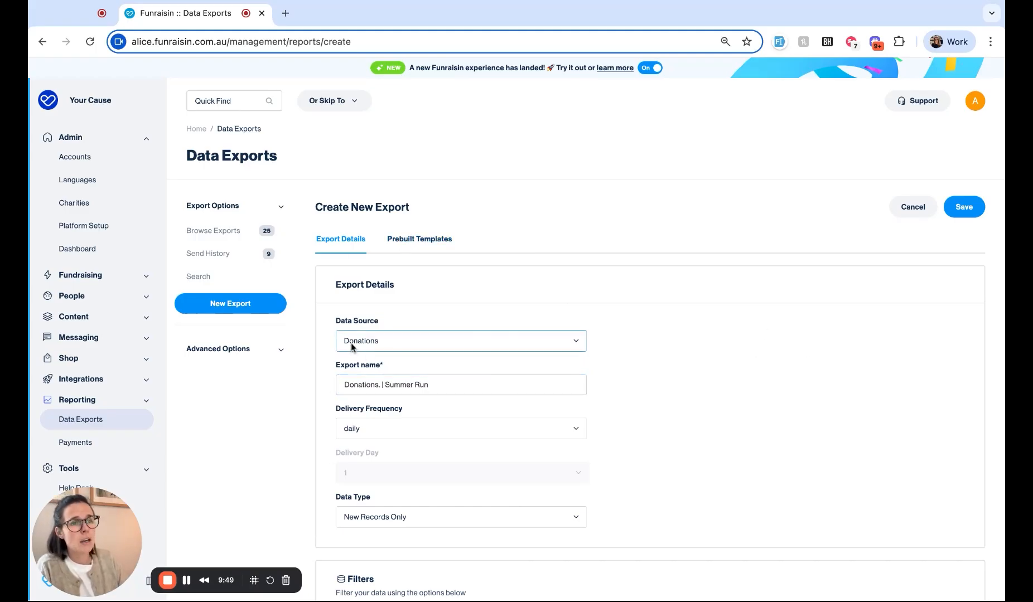
pyautogui.click(959, 207)
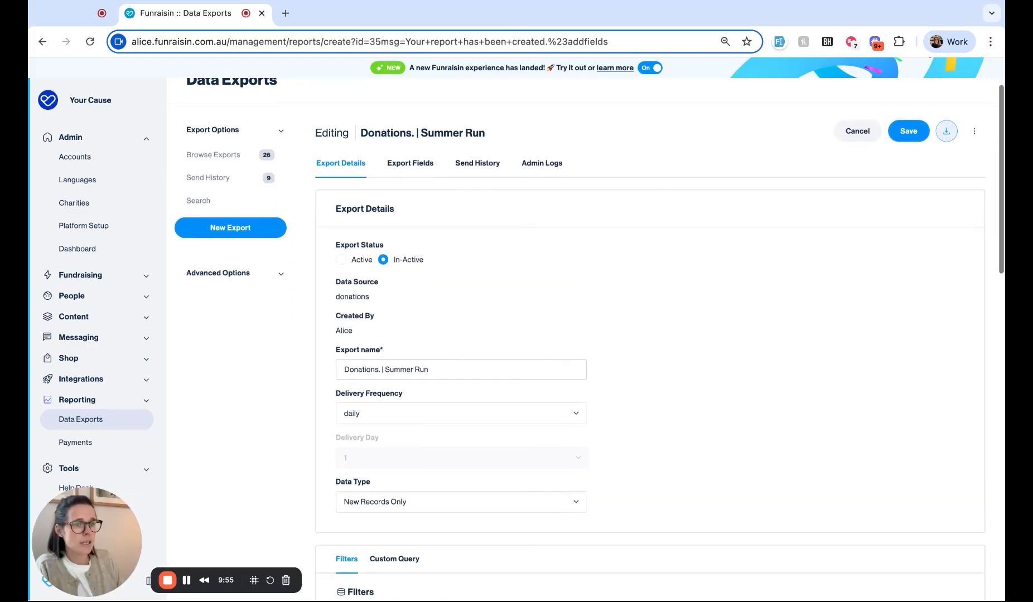
# Step: Look over the new export's Export Fields tab and its extra actions menu
pyautogui.click(410, 164)
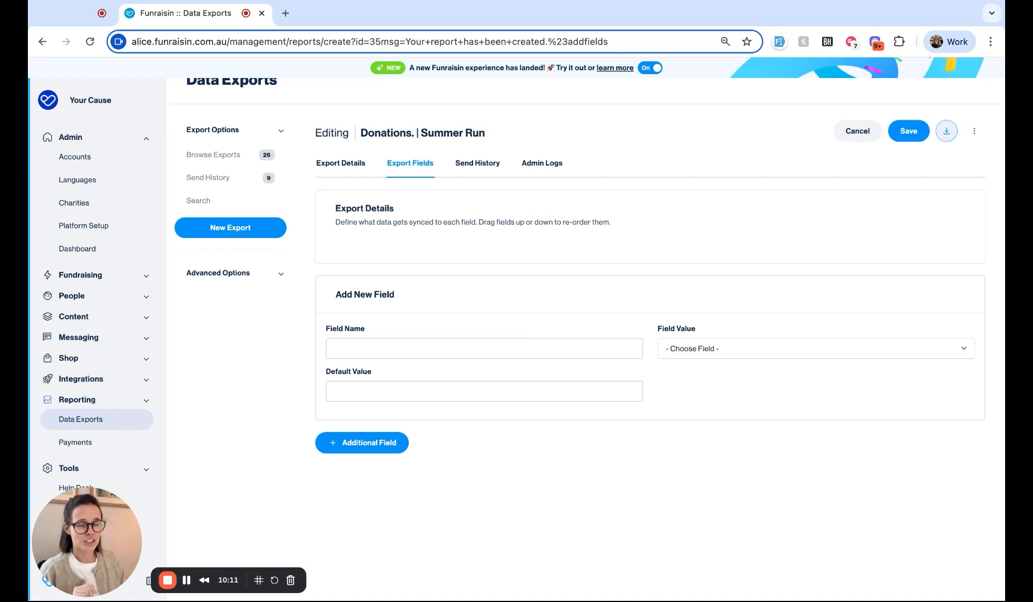
pyautogui.click(976, 135)
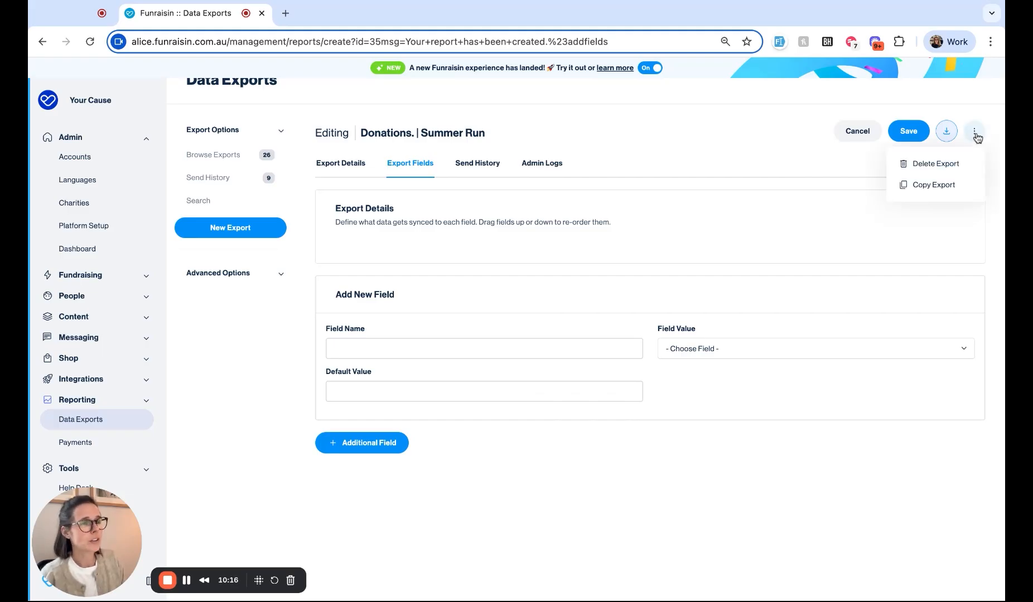
pyautogui.click(822, 300)
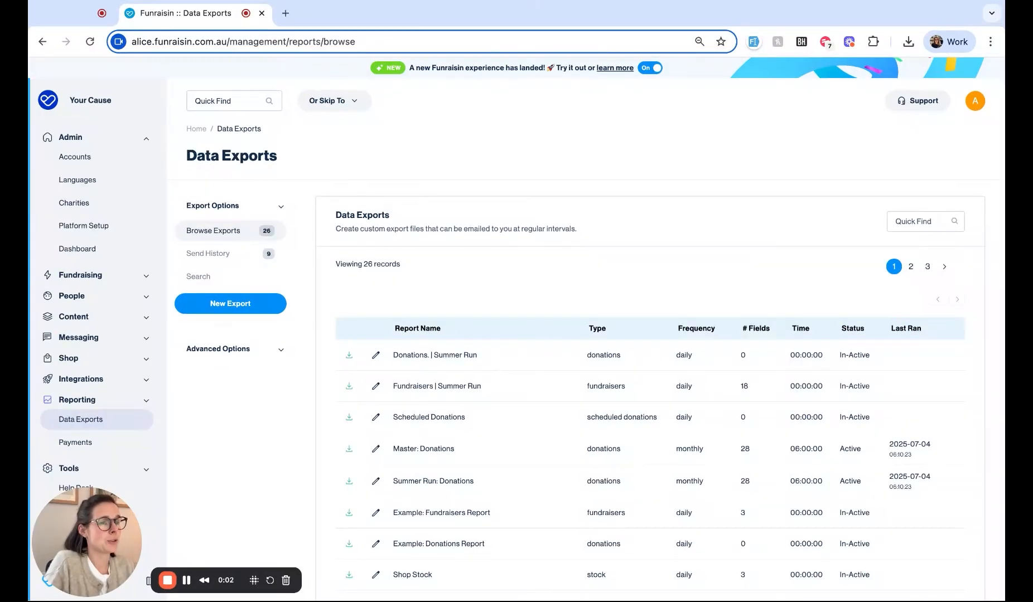
# Step: Reopen Donations. | Summer Run and switch its Export Status to Active
pyautogui.click(377, 359)
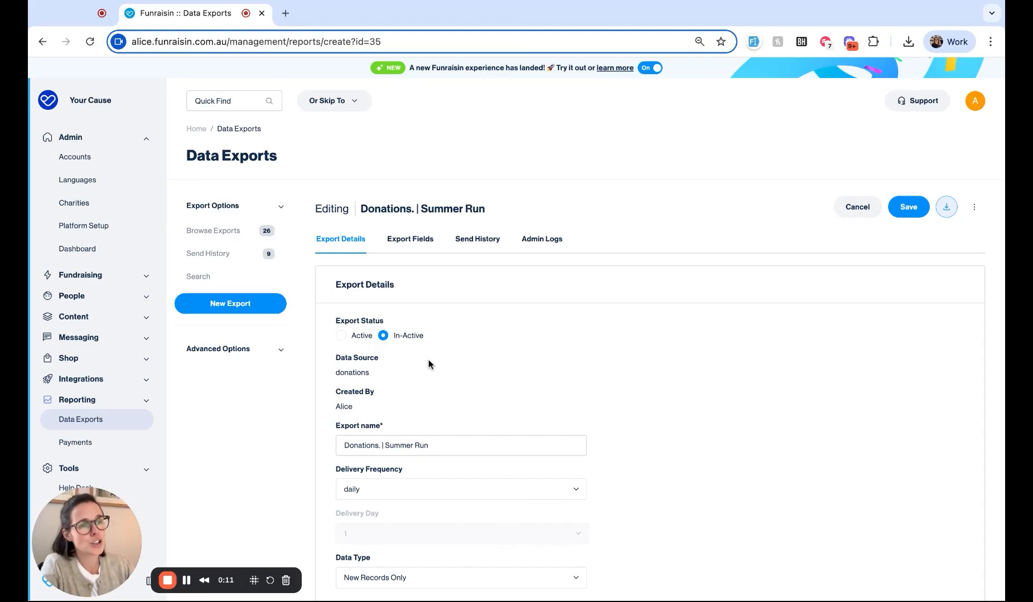
pyautogui.click(340, 336)
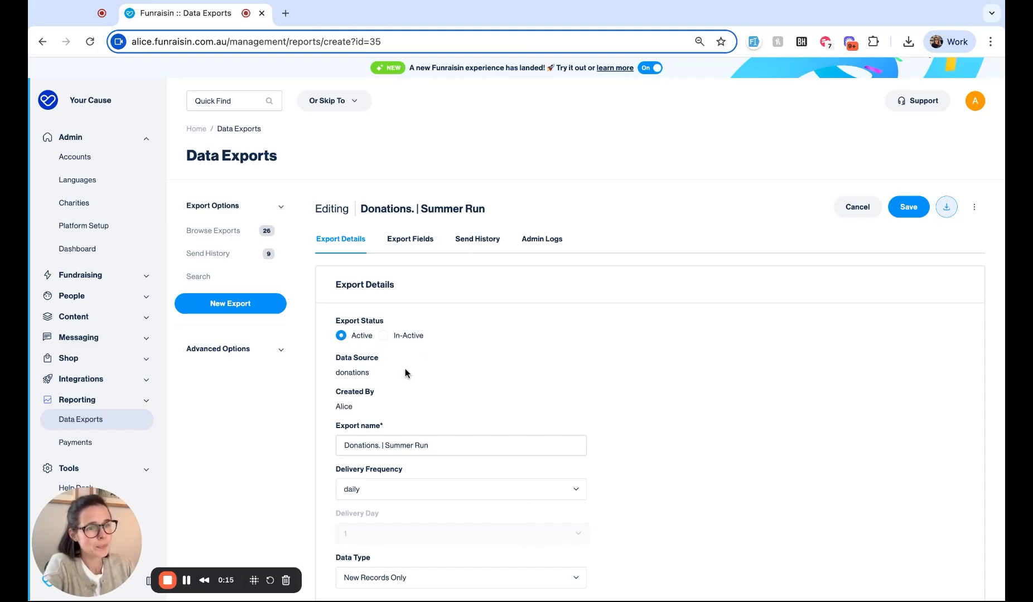
pyautogui.scroll(-3, 406, 374)
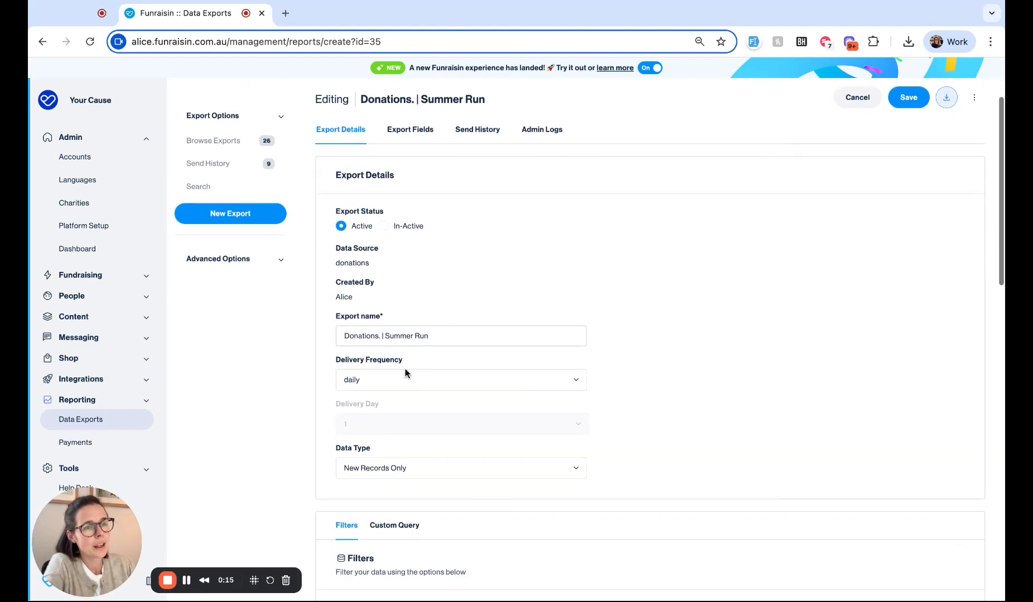
# Step: Set delivery to weekly on Monday and the data type to All Records
pyautogui.click(371, 382)
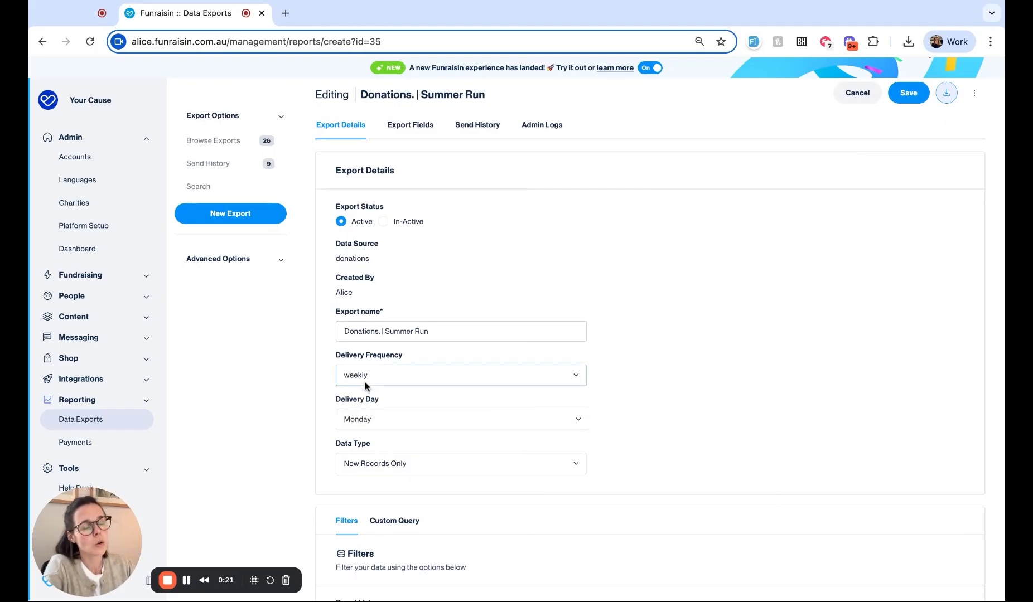
pyautogui.click(366, 386)
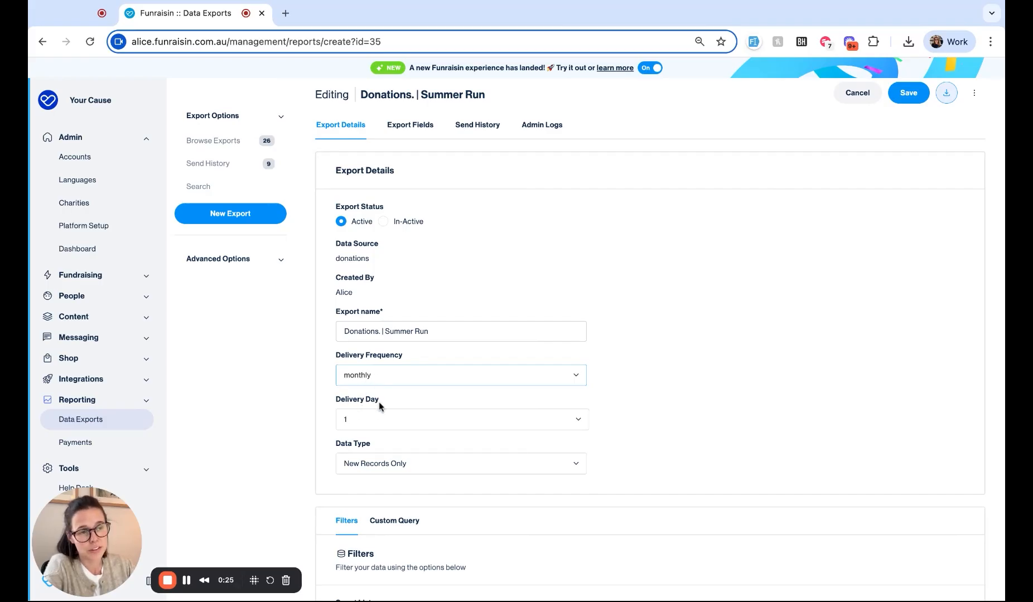
pyautogui.click(366, 379)
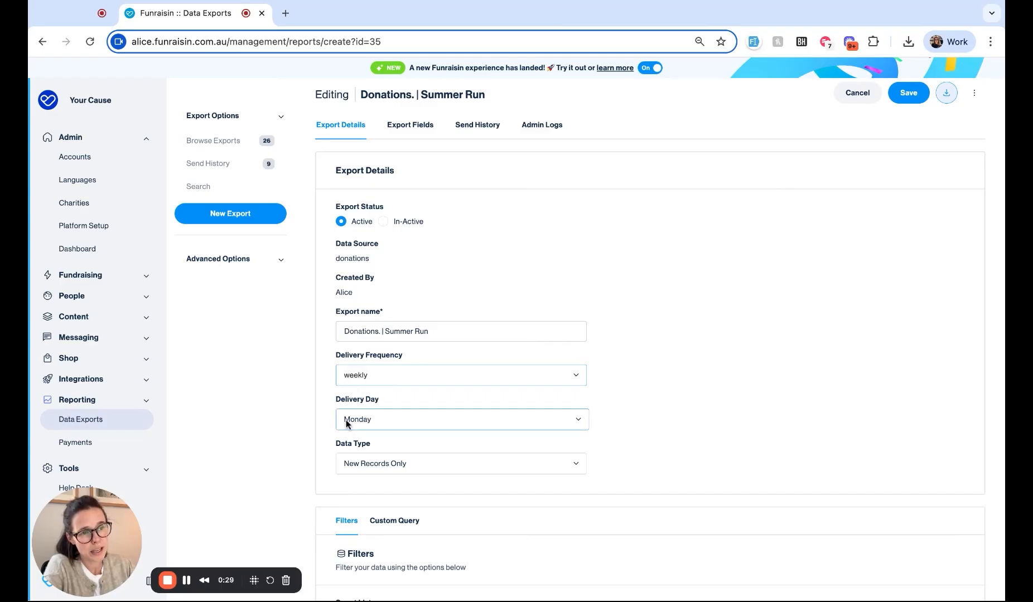
pyautogui.scroll(-2, 417, 419)
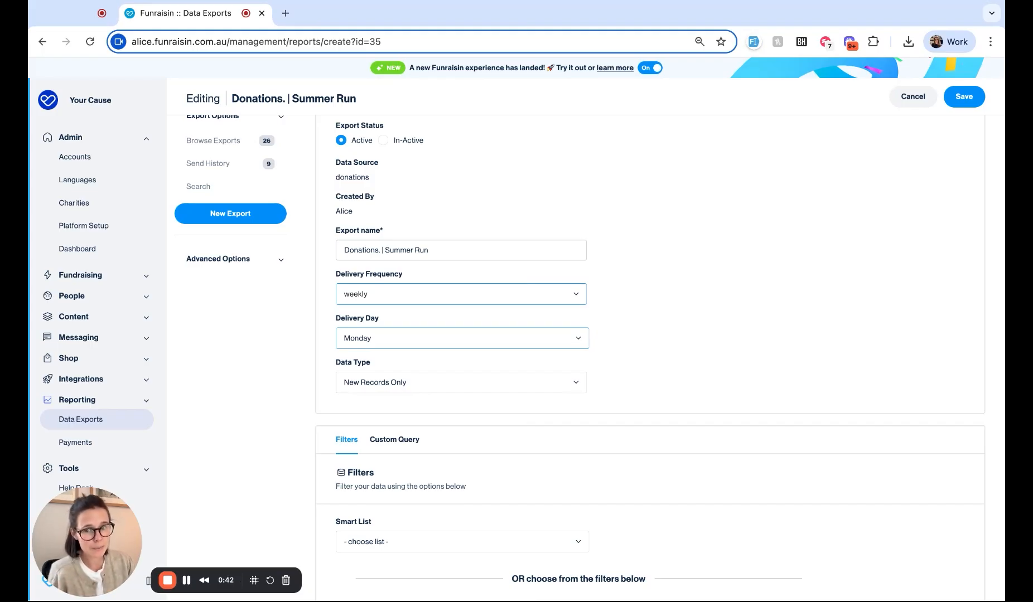
pyautogui.click(359, 401)
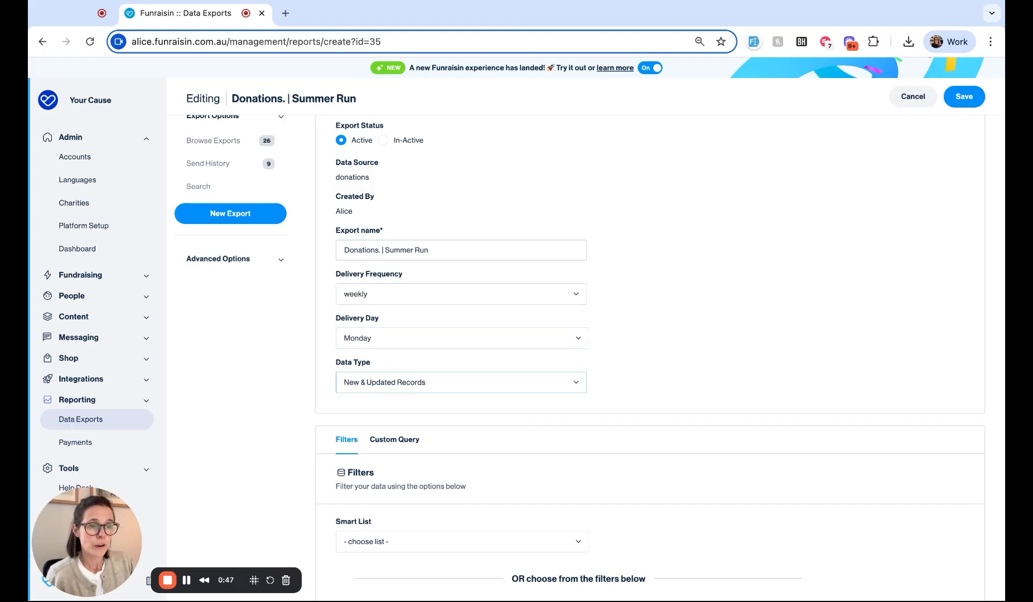
pyautogui.click(367, 397)
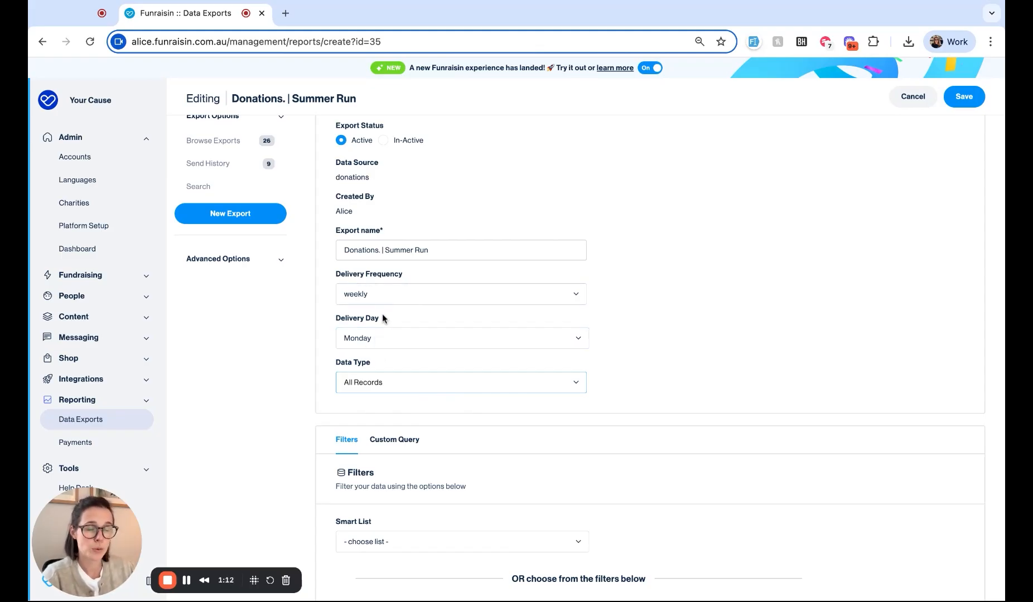
pyautogui.scroll(-13, 401, 395)
# Step: Enter the two recipient e-mail addresses for the export
pyautogui.click(402, 408)
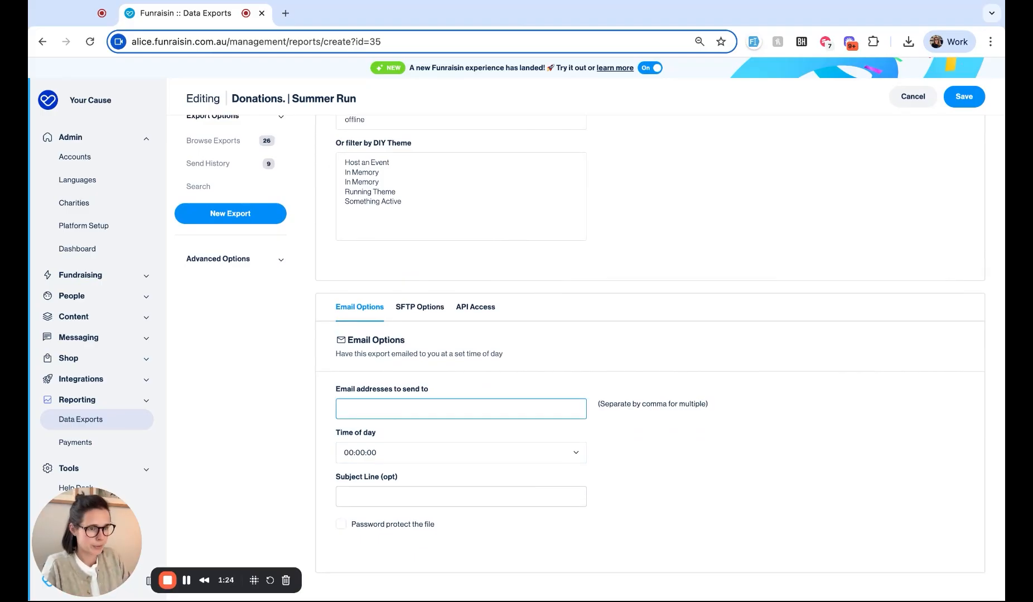
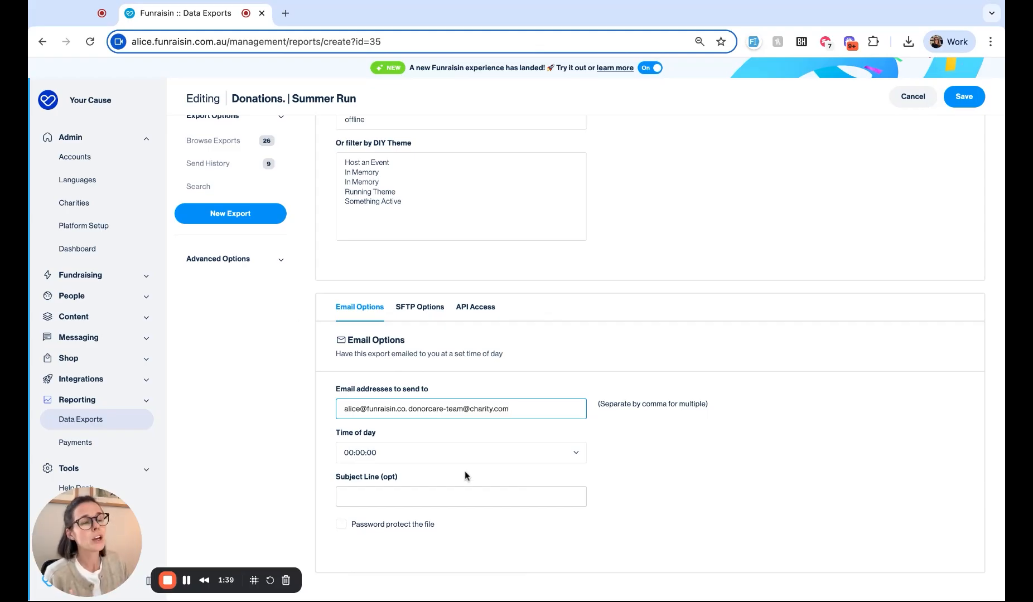
# Step: Set the email delivery time to 06:00:00 and enable password protection for the file
pyautogui.click(426, 454)
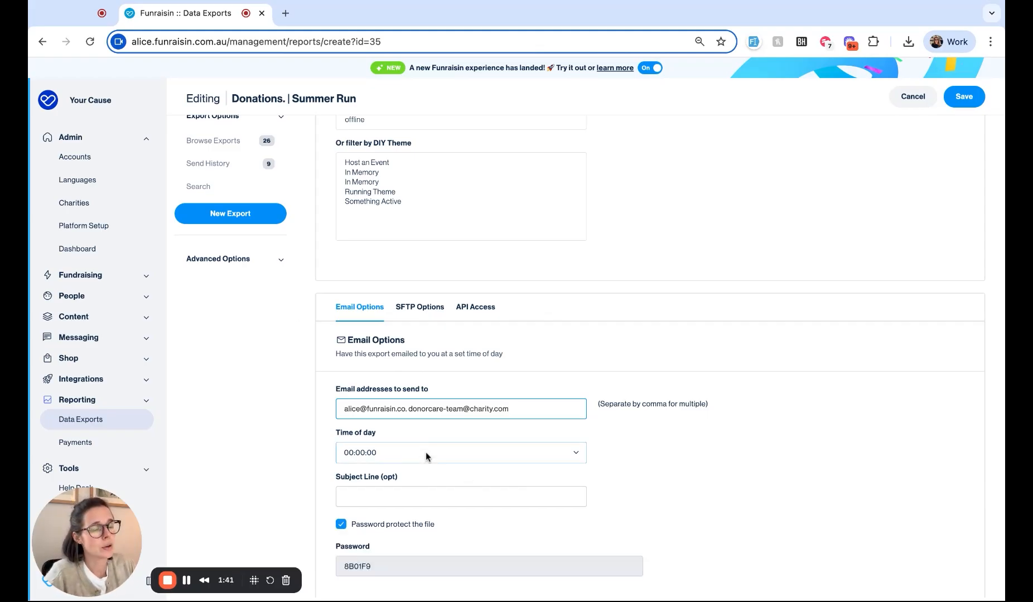
pyautogui.click(341, 463)
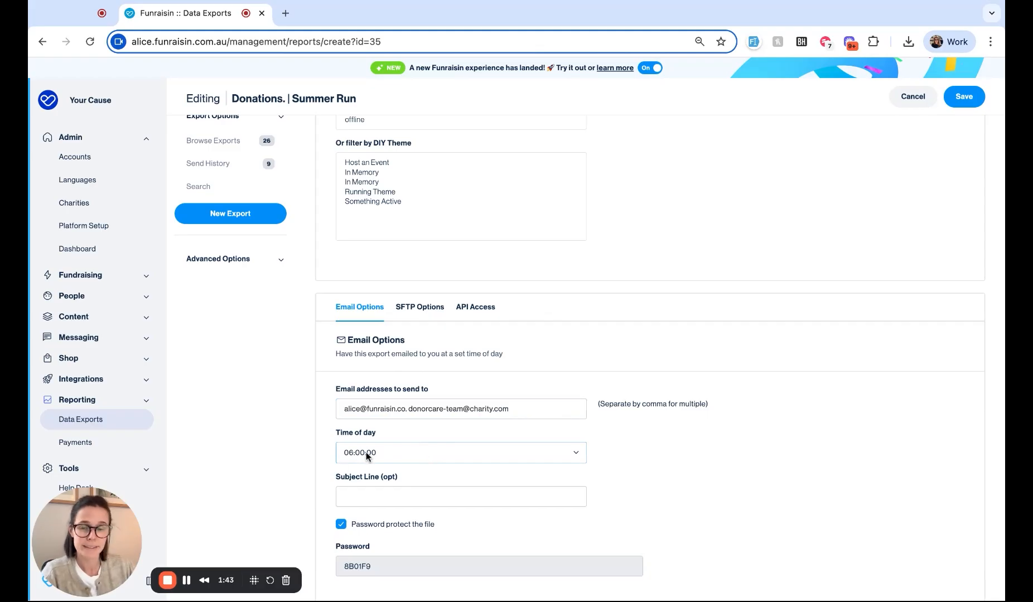
pyautogui.scroll(-1, 365, 453)
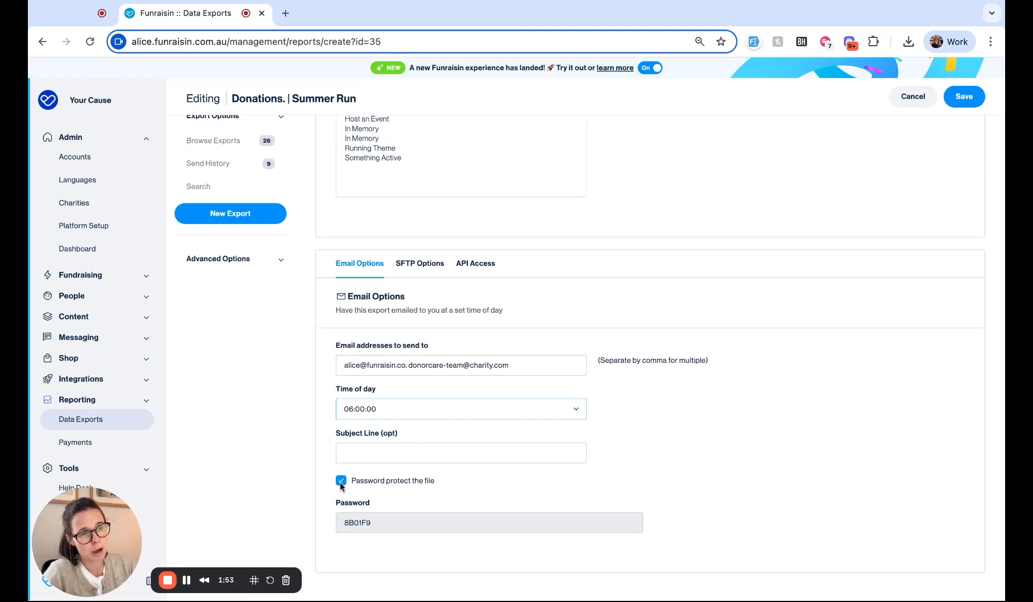
pyautogui.doubleClick(371, 524)
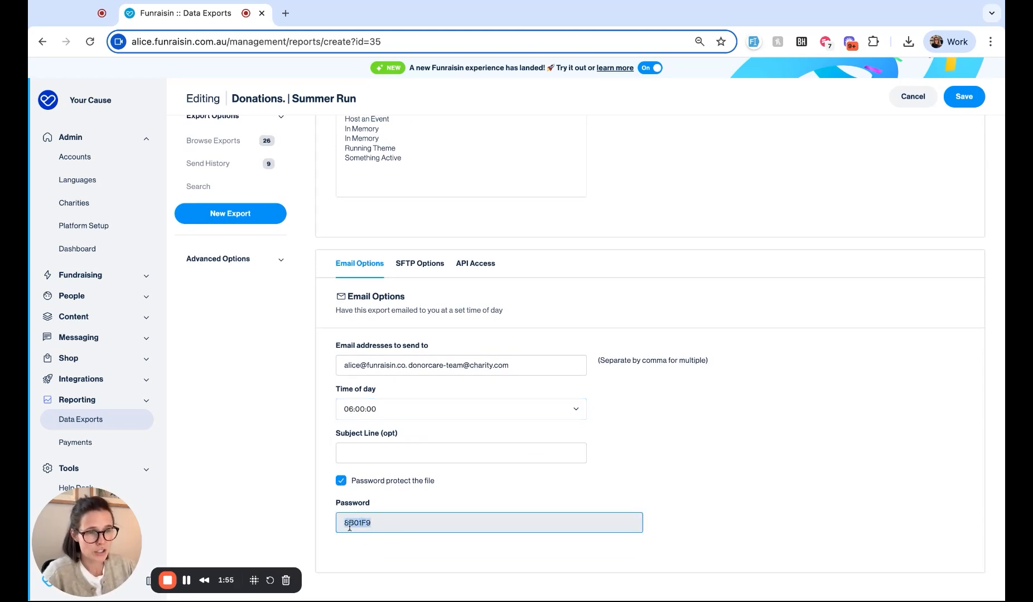
pyautogui.click(341, 483)
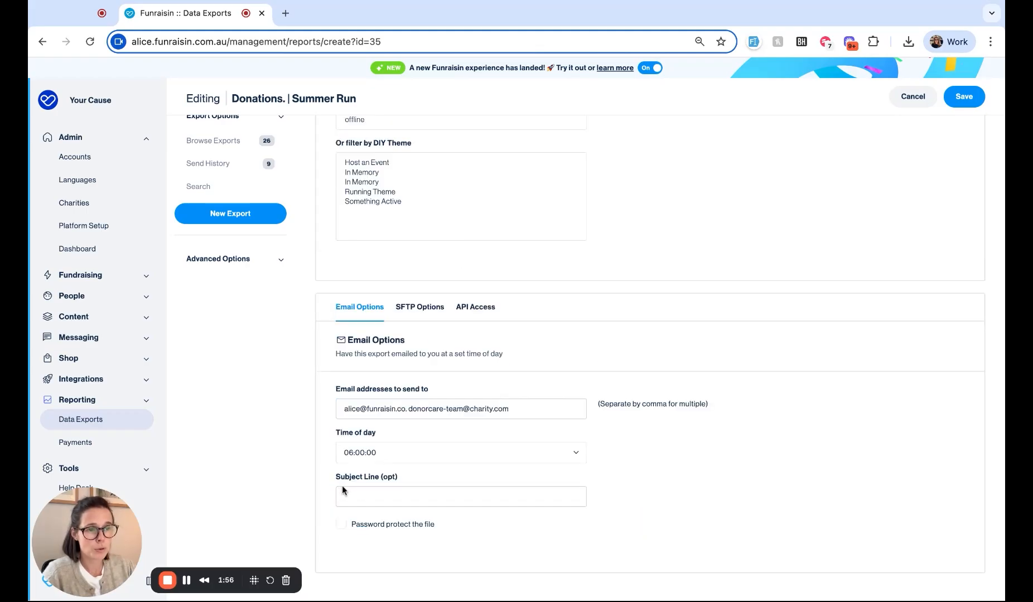
pyautogui.click(342, 524)
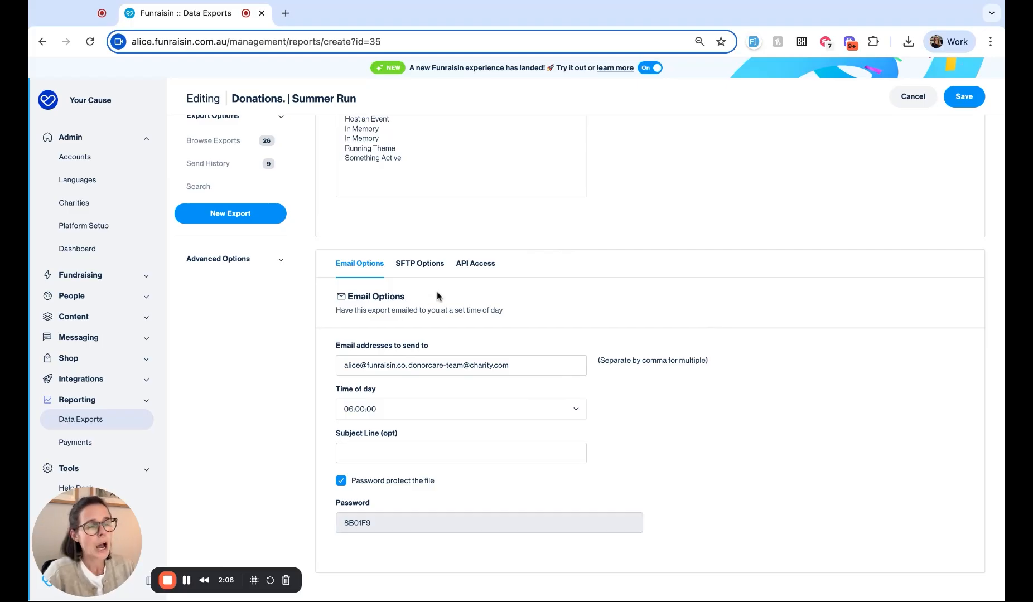
# Step: Look through the SFTP Options and API Access settings
pyautogui.click(419, 270)
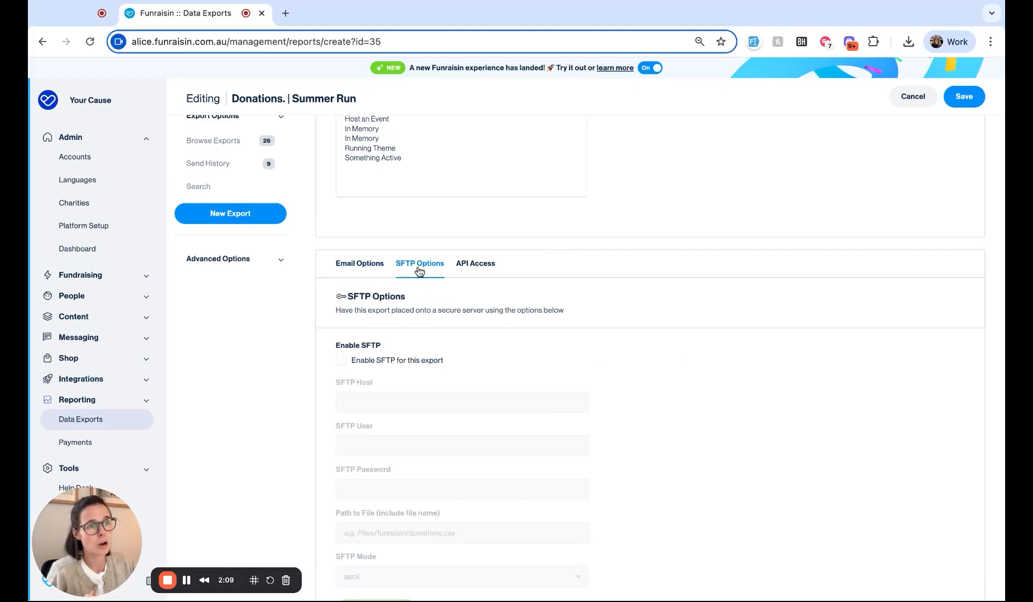
pyautogui.click(476, 265)
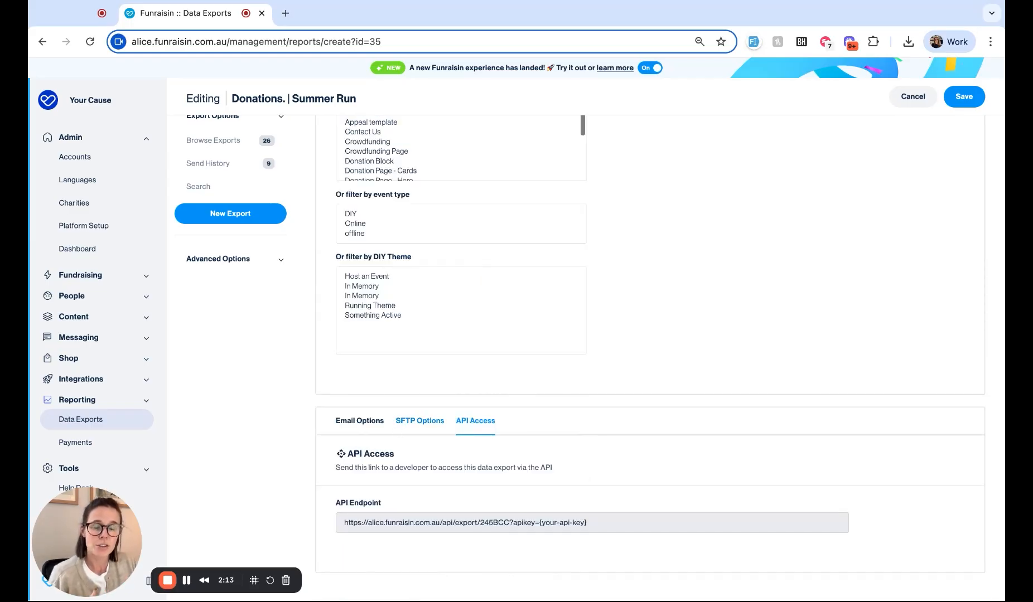
pyautogui.click(419, 421)
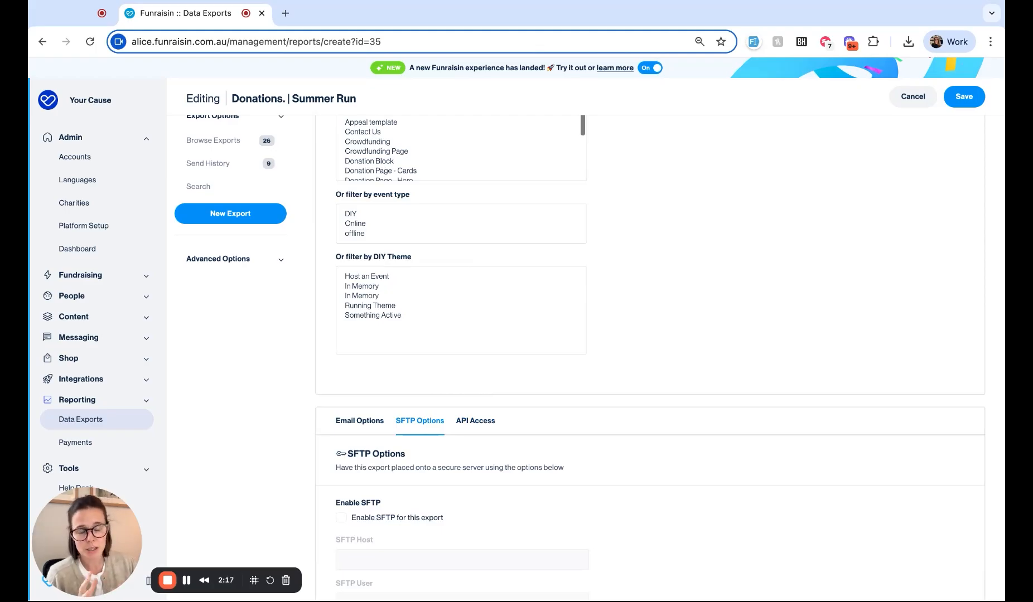
pyautogui.click(381, 421)
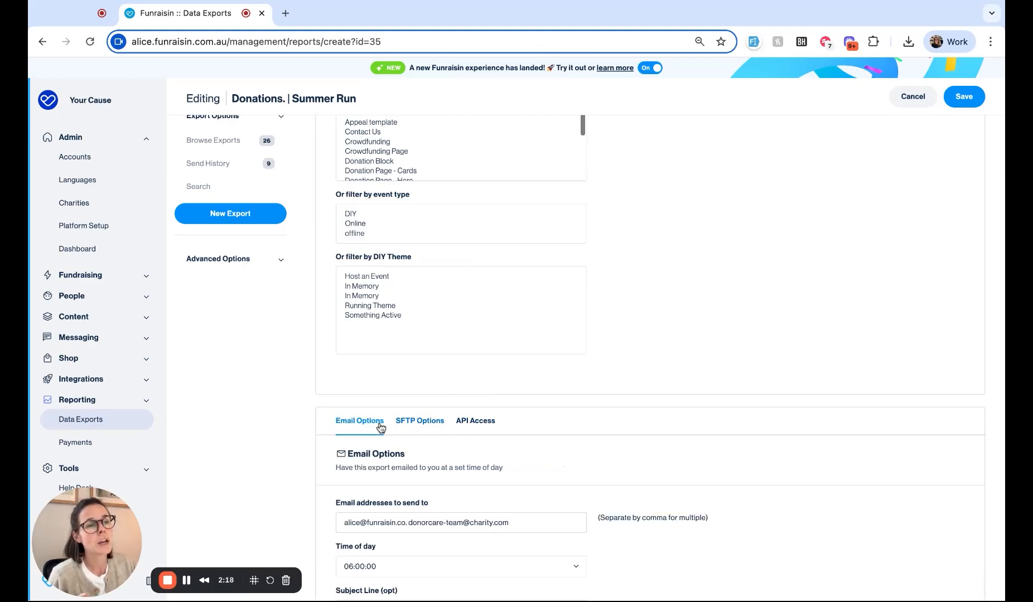
pyautogui.scroll(-2, 385, 429)
# Step: Enter the email subject line 'Summer Run - Weekly Donations'
pyautogui.click(416, 439)
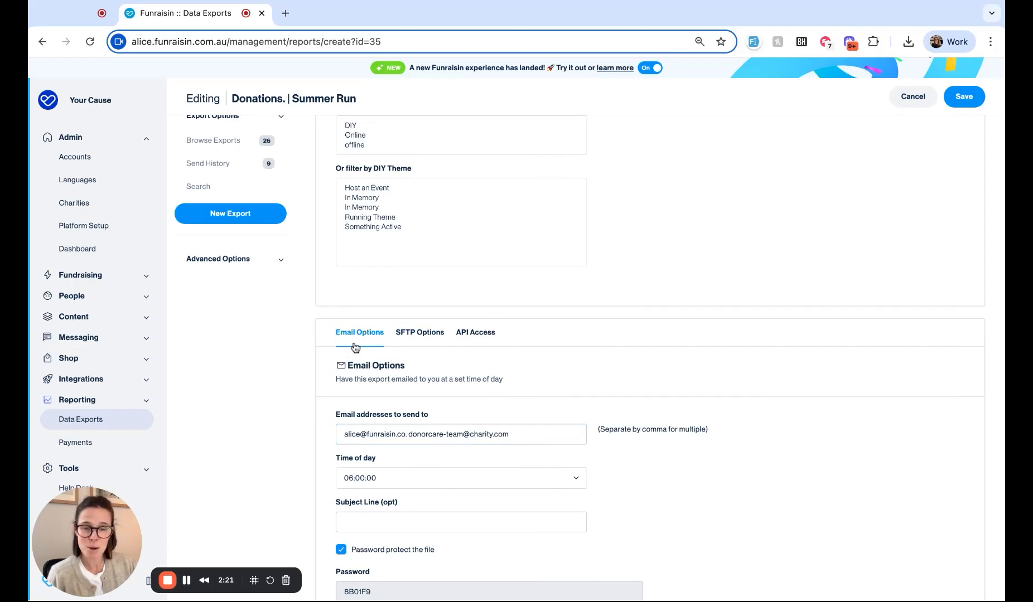
pyautogui.scroll(-2, 440, 454)
pyautogui.click(424, 465)
pyautogui.write('Summe')
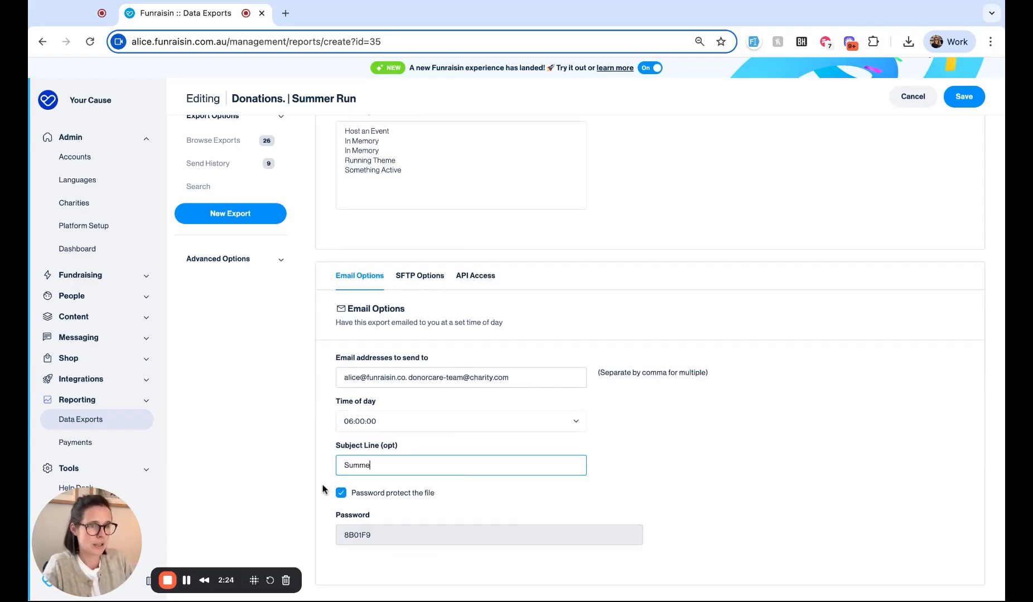
pyautogui.write('r Run - Week')
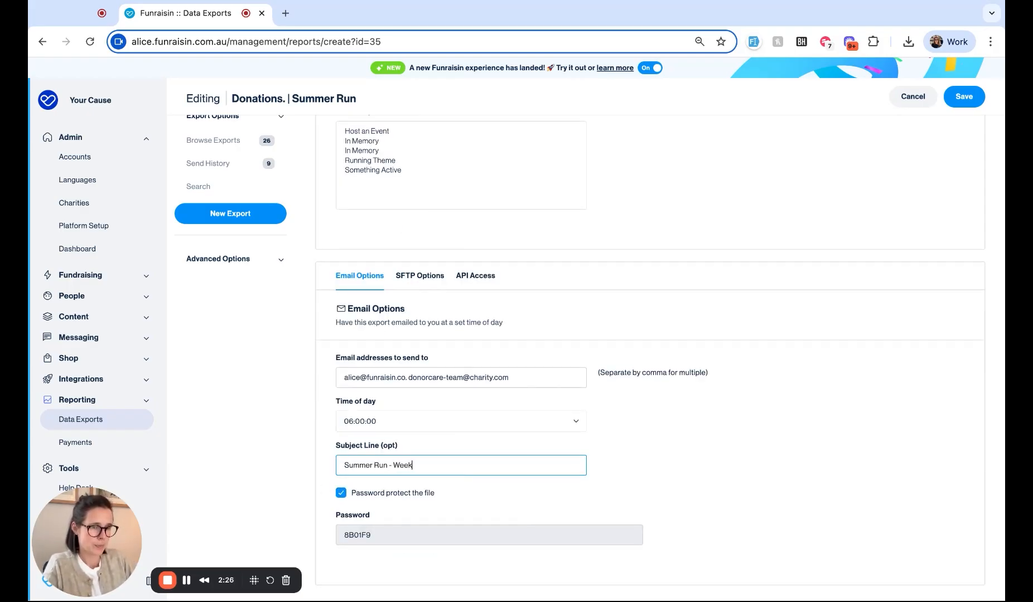
pyautogui.write('ly Donations')
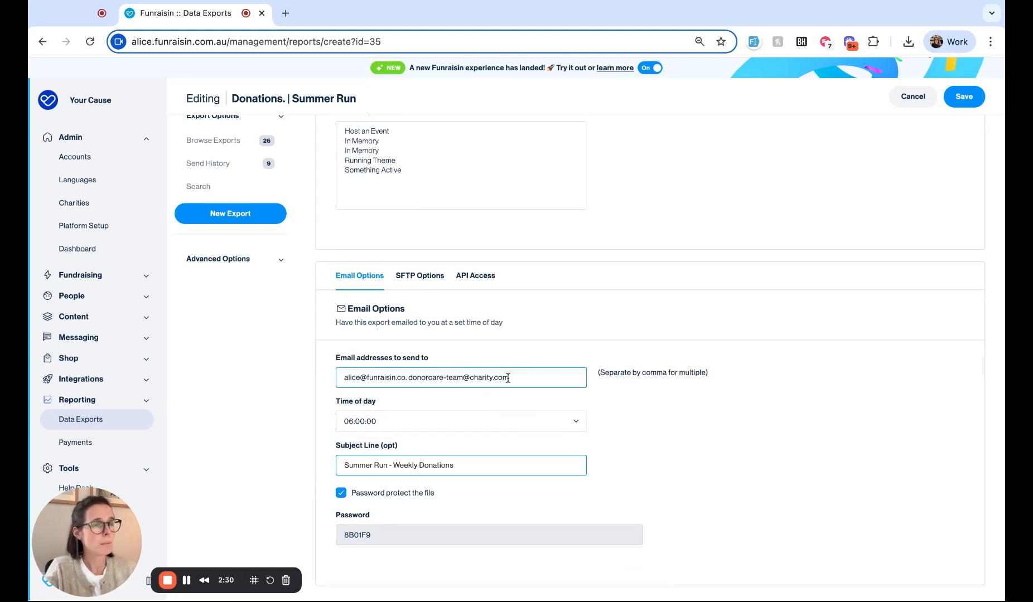
pyautogui.scroll(15, 508, 377)
# Step: Save the export and check it in the Data Exports list as weekly at 06:00:00
pyautogui.click(900, 215)
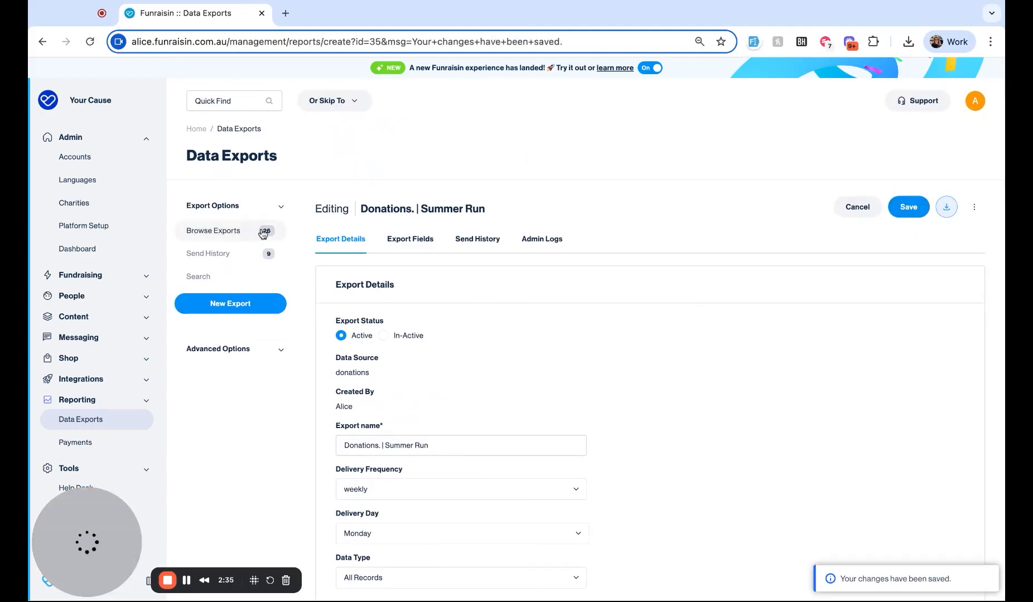
pyautogui.click(232, 231)
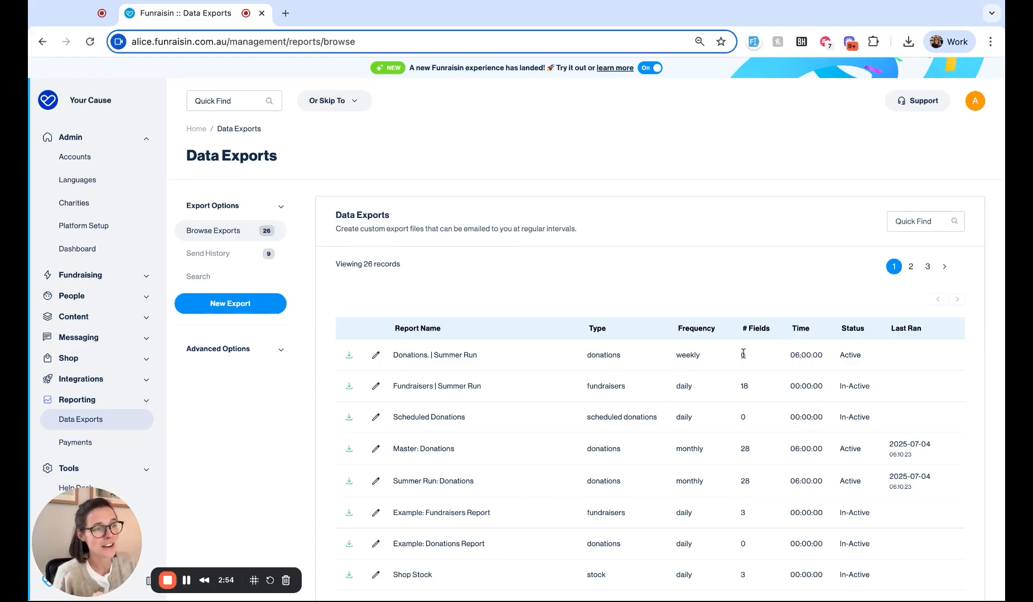
pyautogui.scroll(-2, 743, 354)
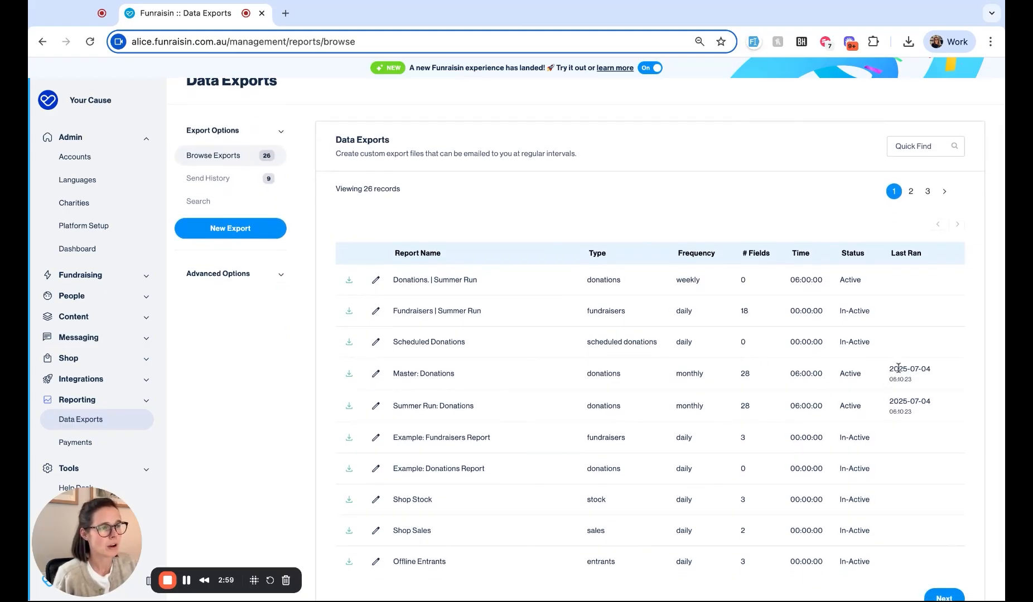
pyautogui.click(375, 373)
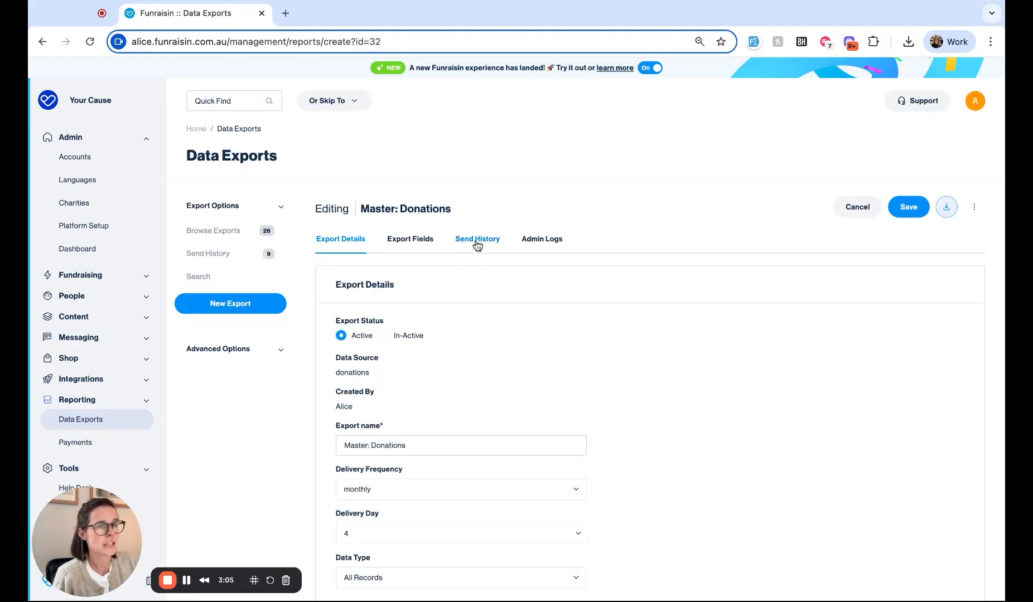
pyautogui.click(477, 244)
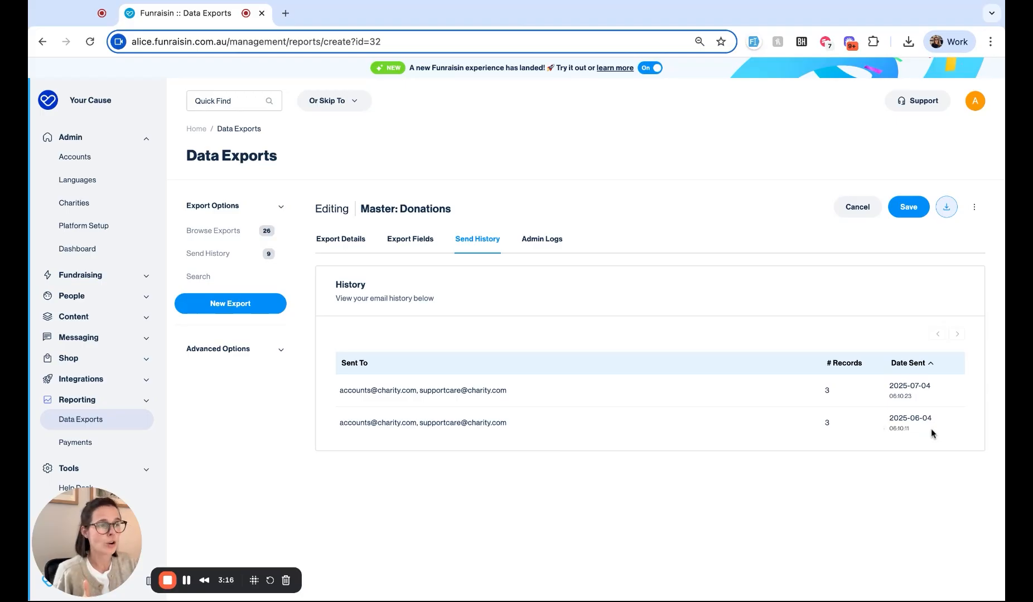
pyautogui.click(337, 240)
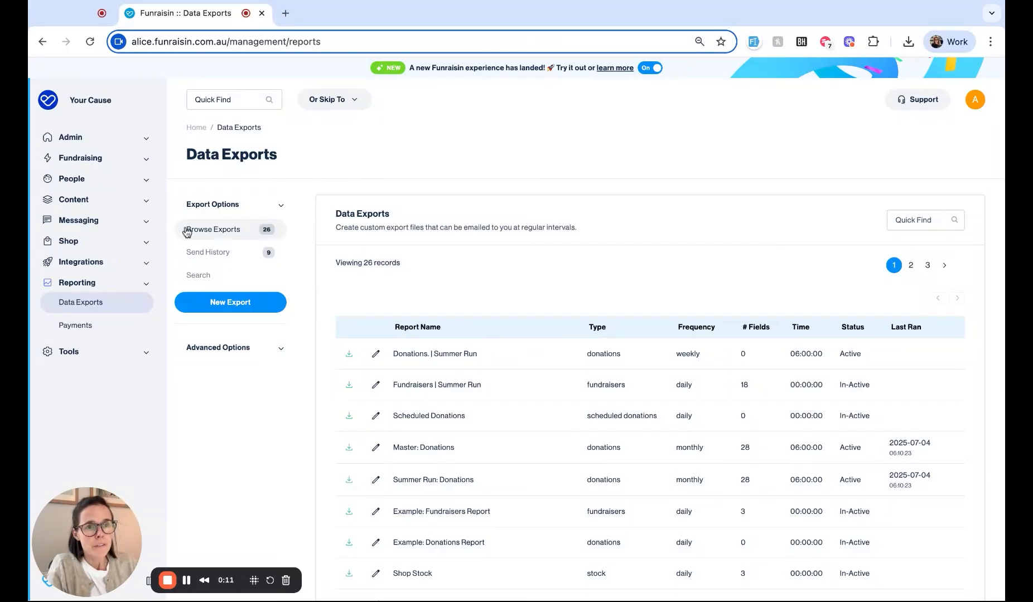
pyautogui.click(81, 179)
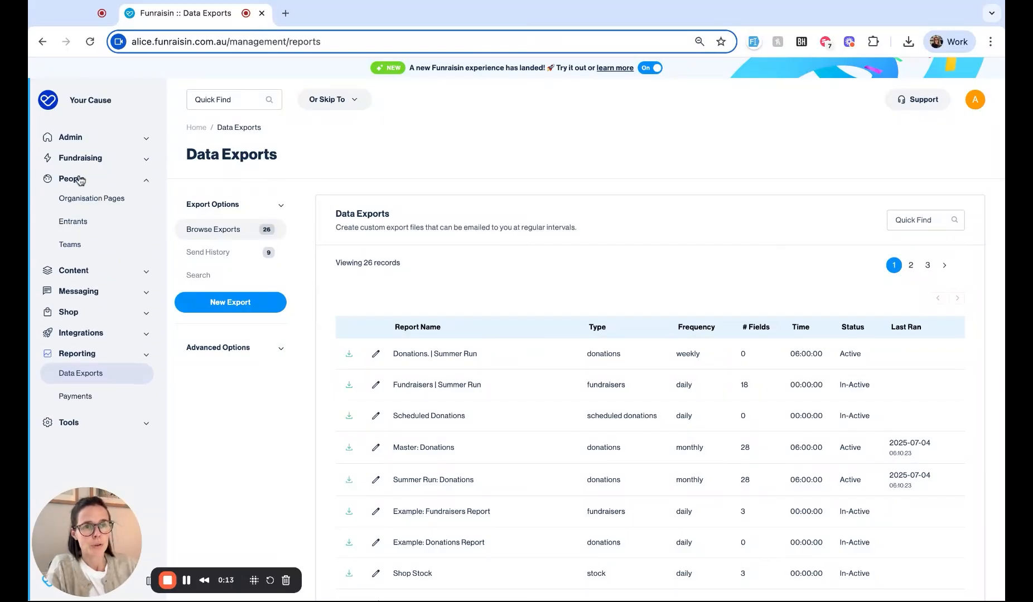
pyautogui.click(80, 225)
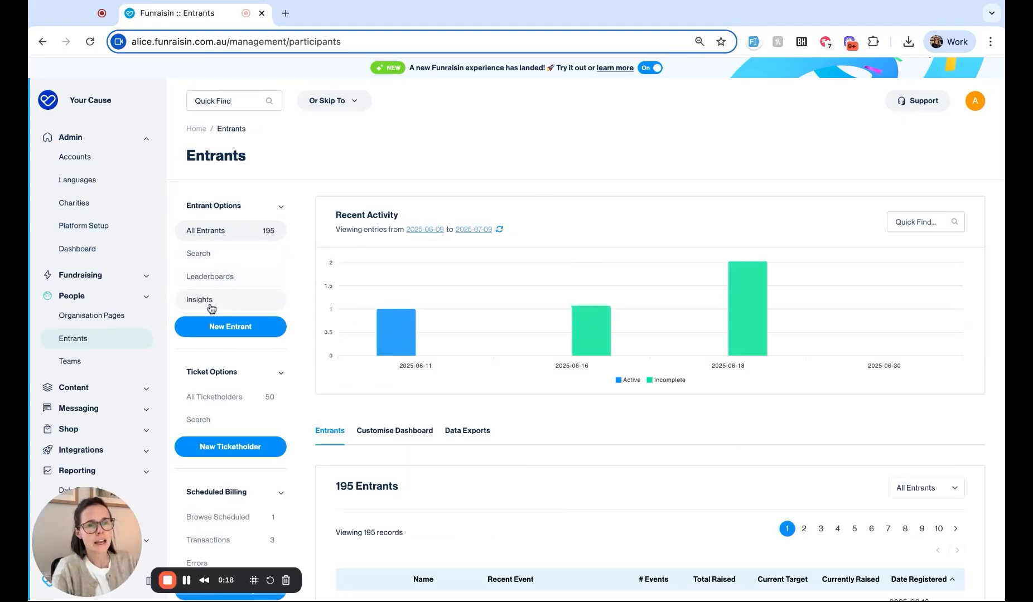
pyautogui.click(208, 303)
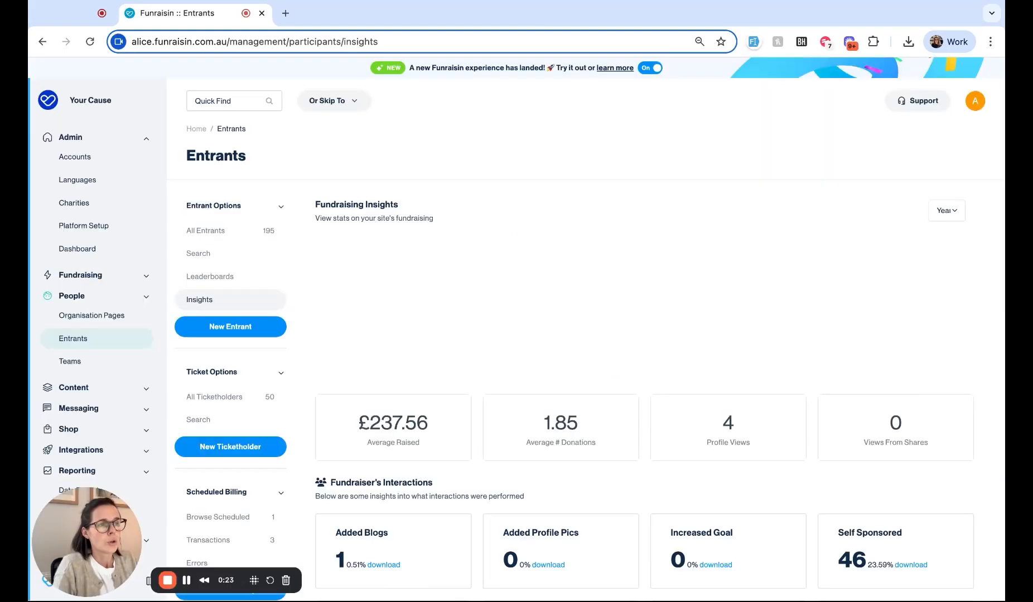
pyautogui.scroll(-1, 589, 335)
pyautogui.scroll(-1, 589, 335)
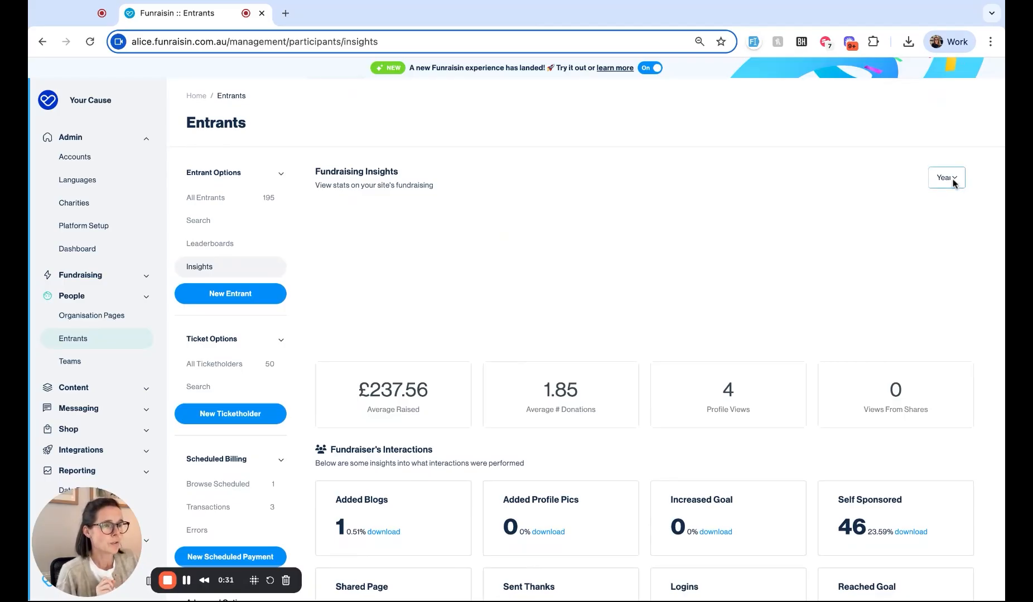
pyautogui.scroll(-2, 813, 325)
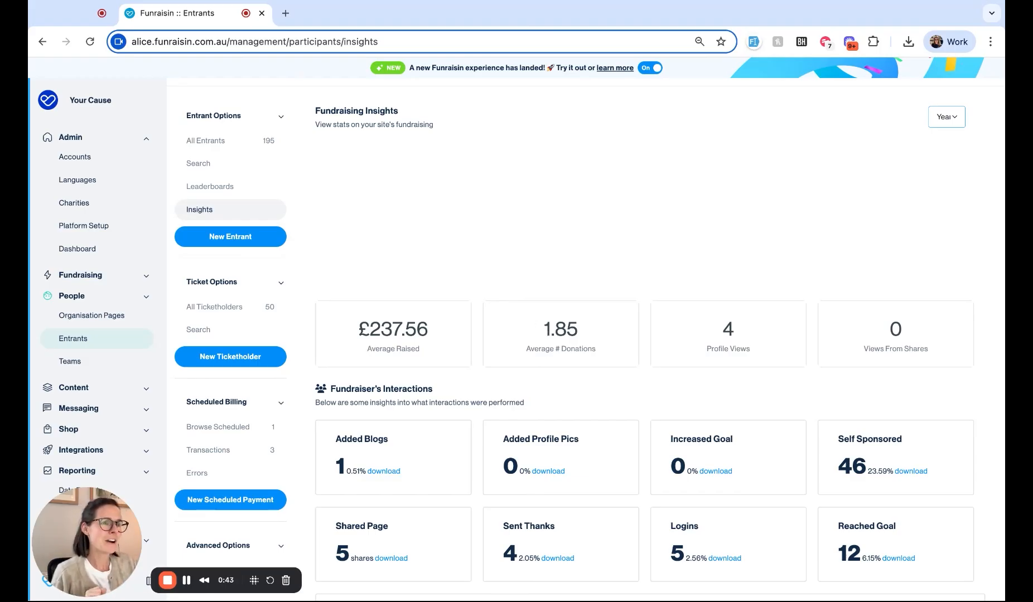
pyautogui.scroll(-3, 546, 334)
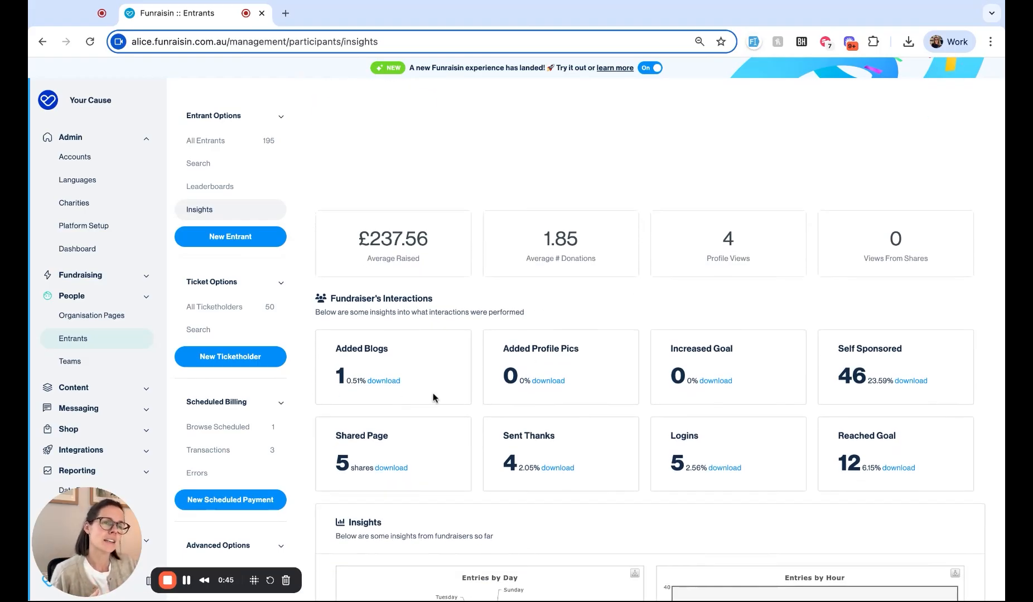
pyautogui.scroll(-1, 436, 385)
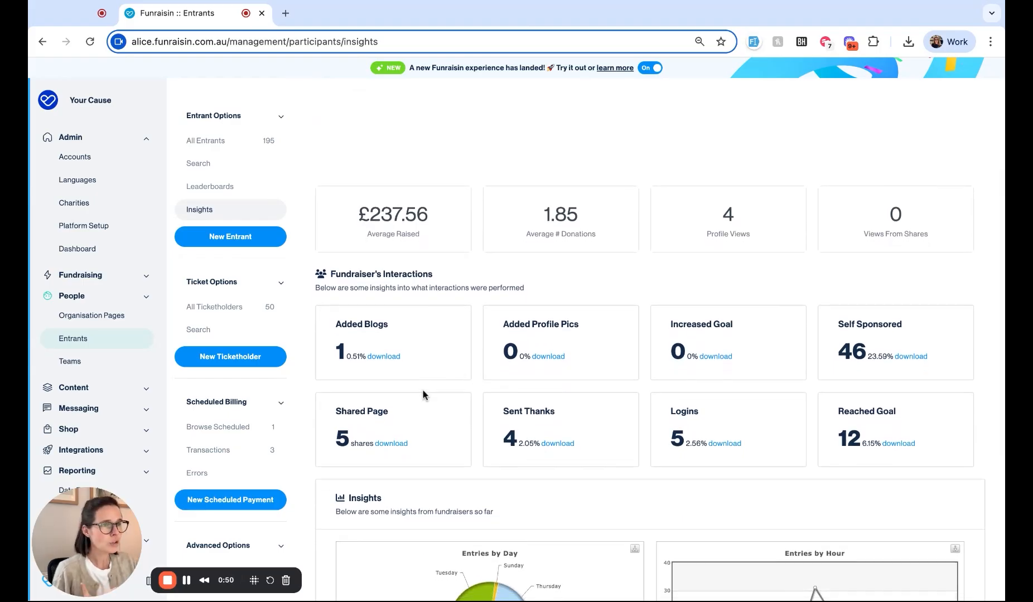
pyautogui.scroll(-1, 517, 336)
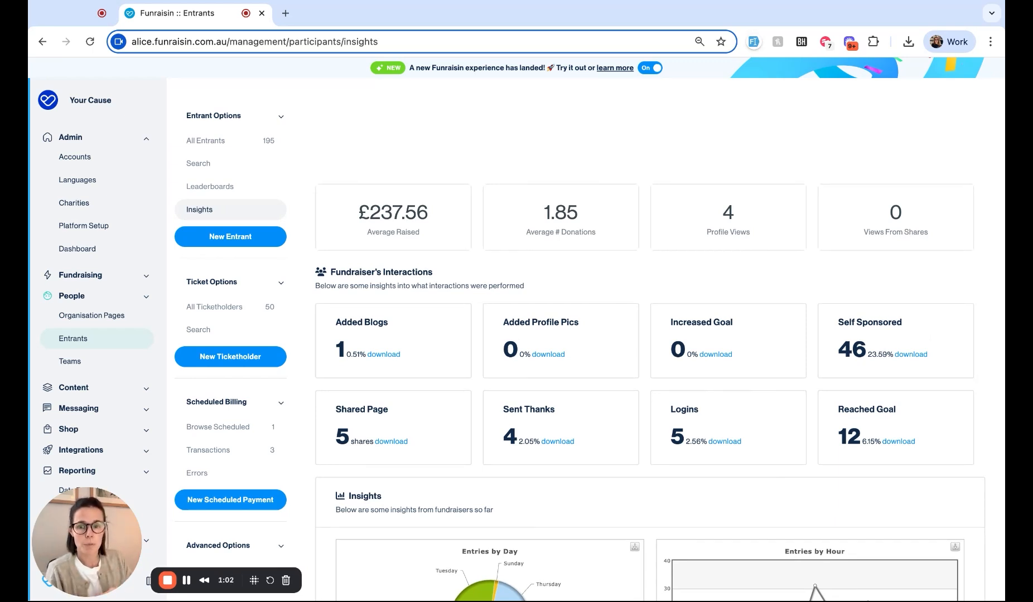
pyautogui.scroll(-5, 650, 340)
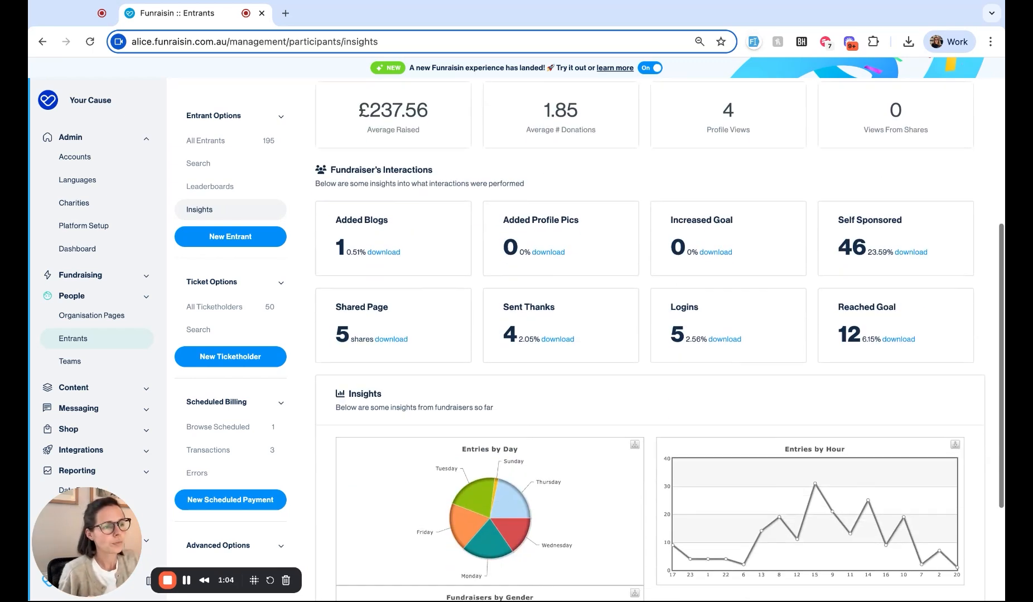
pyautogui.scroll(-1, 658, 340)
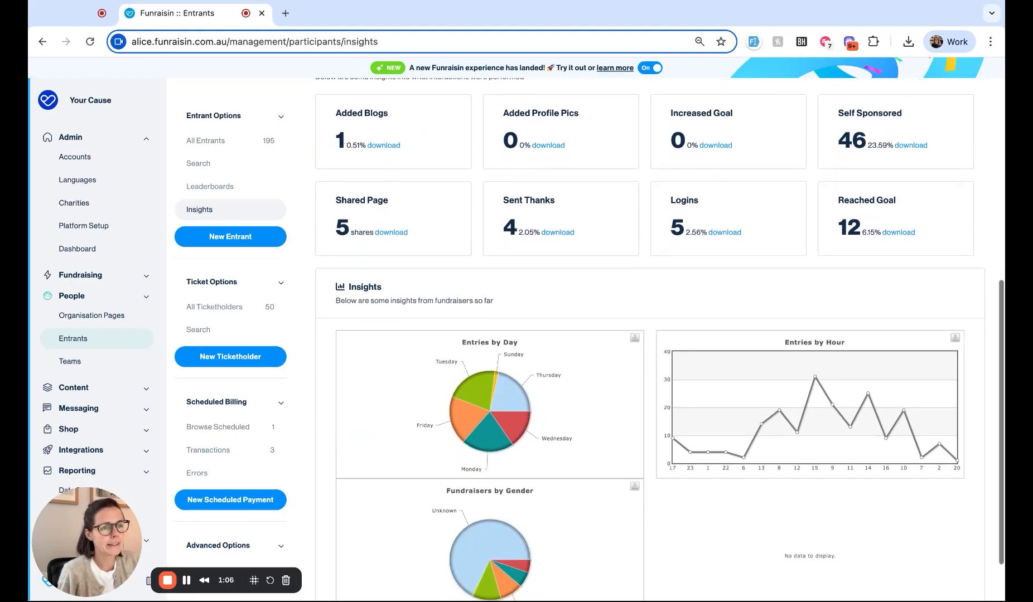
pyautogui.scroll(-2, 658, 341)
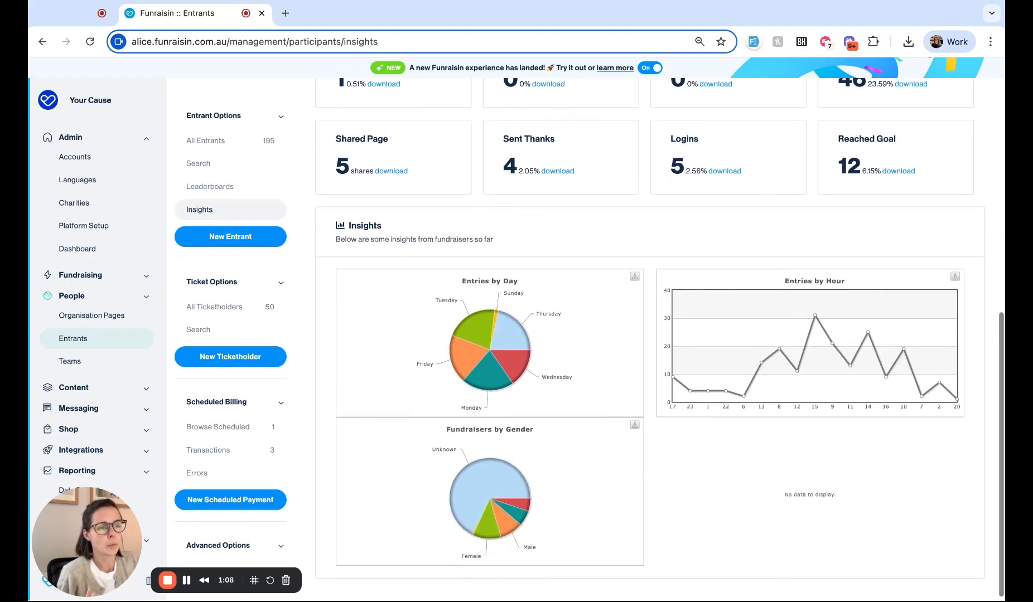
pyautogui.moveTo(516, 344)
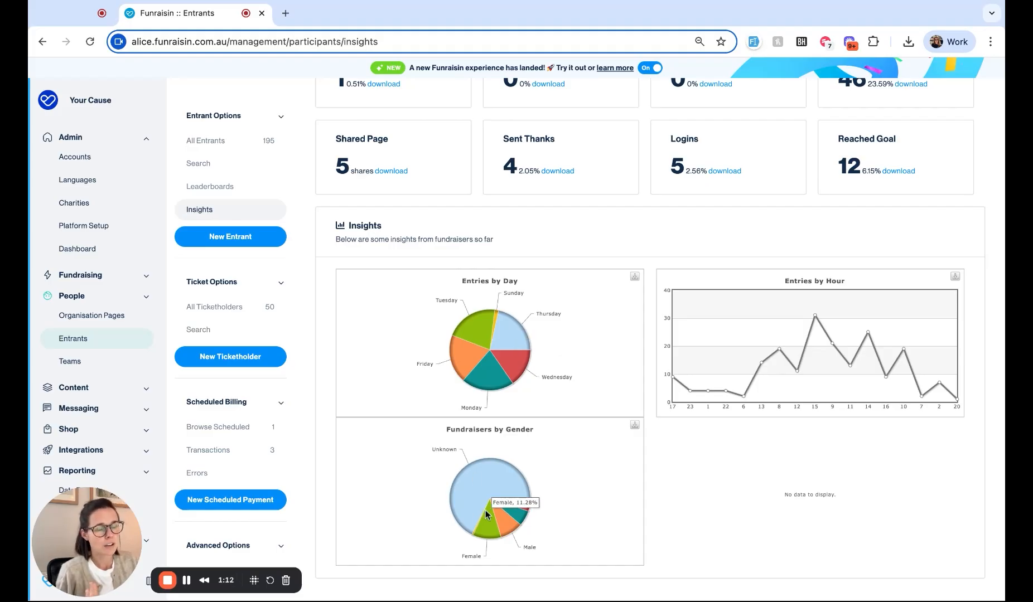
pyautogui.scroll(1, 573, 476)
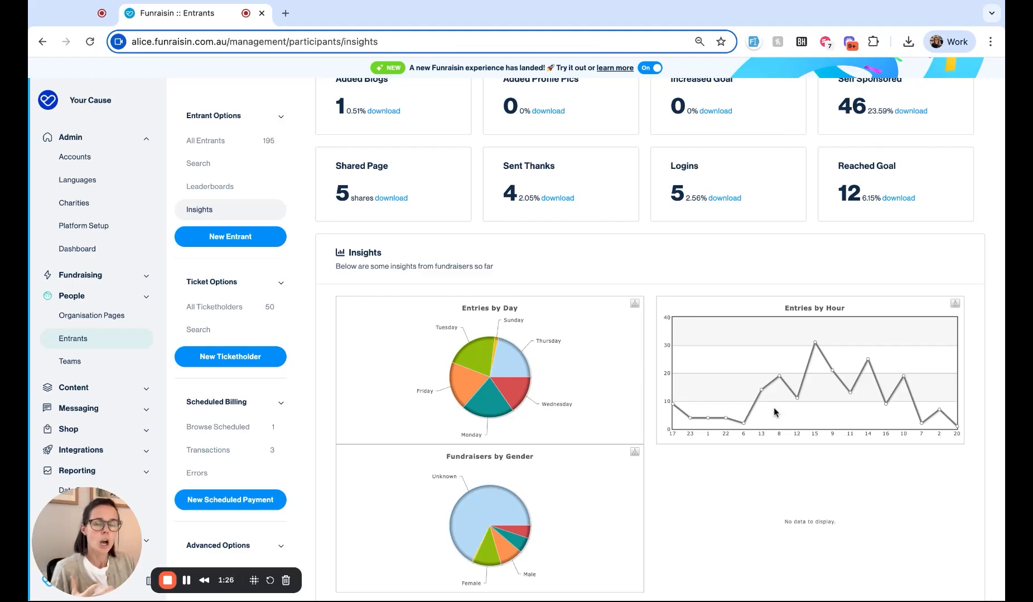
pyautogui.scroll(5, 774, 407)
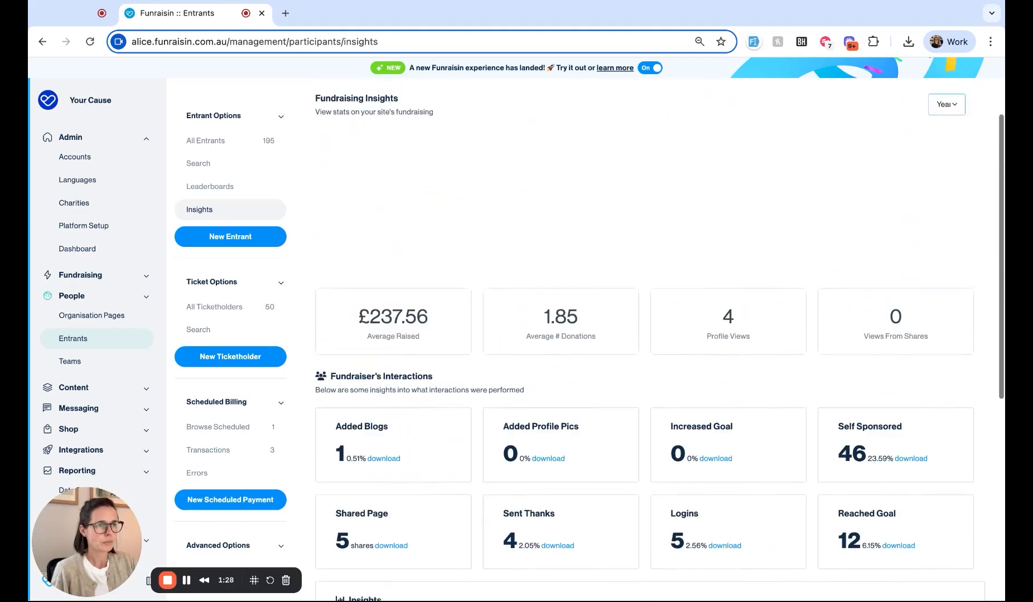
# Step: Show the Entrants leaderboard for Summer 10k and sort it by amount raised
pyautogui.click(215, 192)
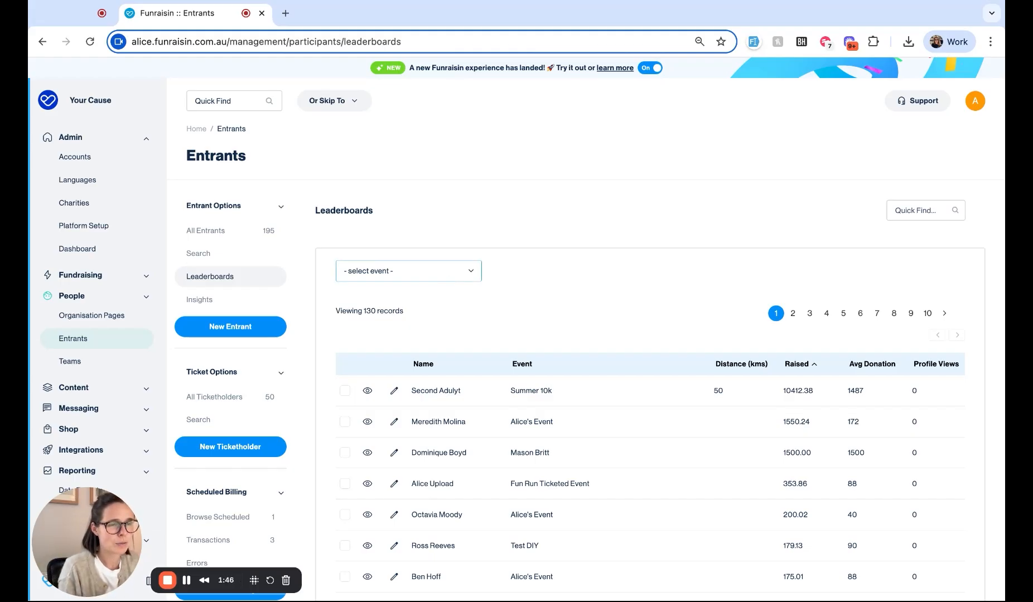
pyautogui.click(523, 307)
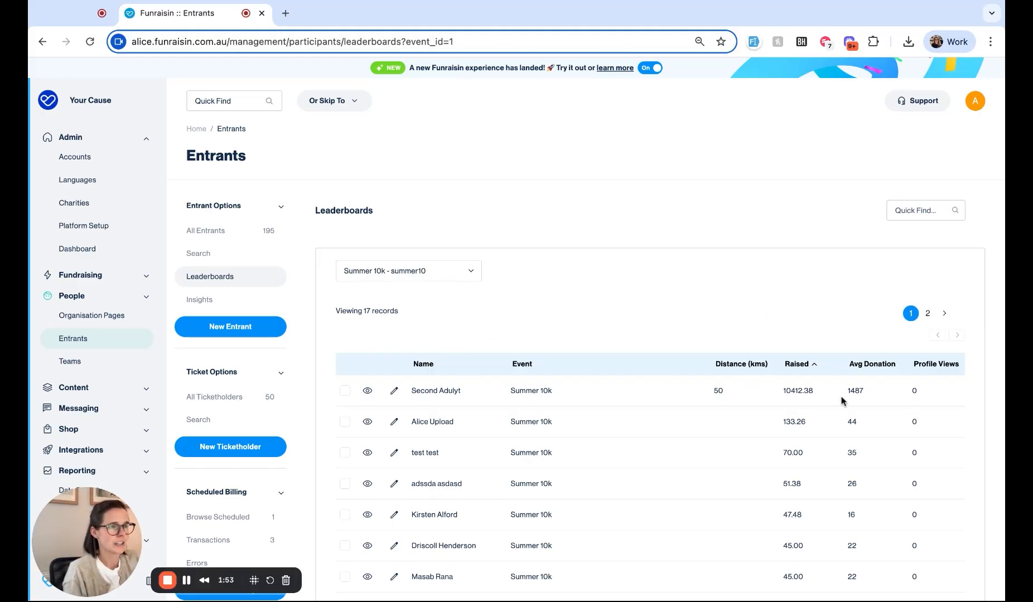
pyautogui.click(801, 366)
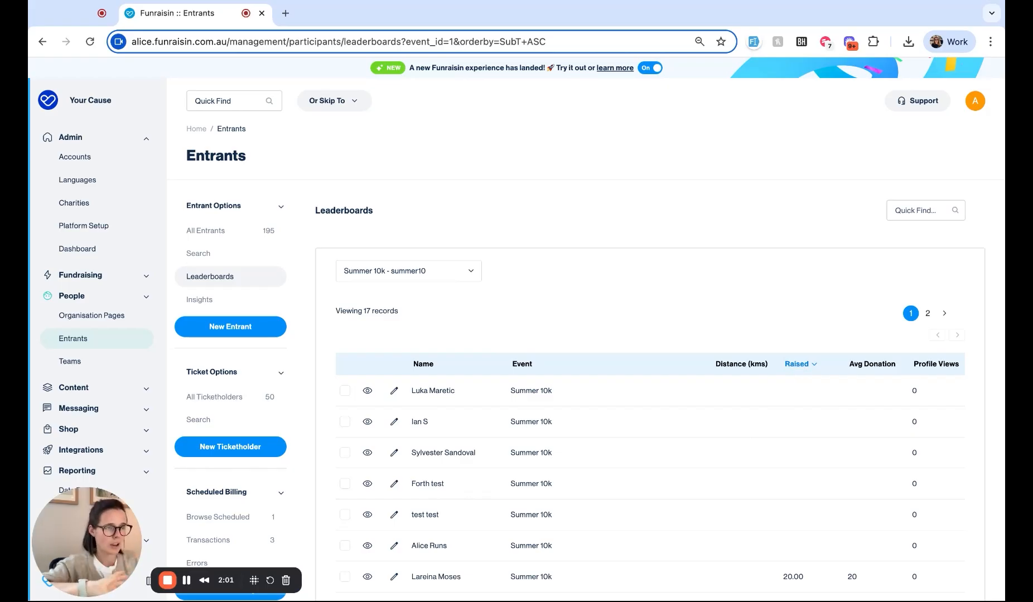
pyautogui.click(801, 364)
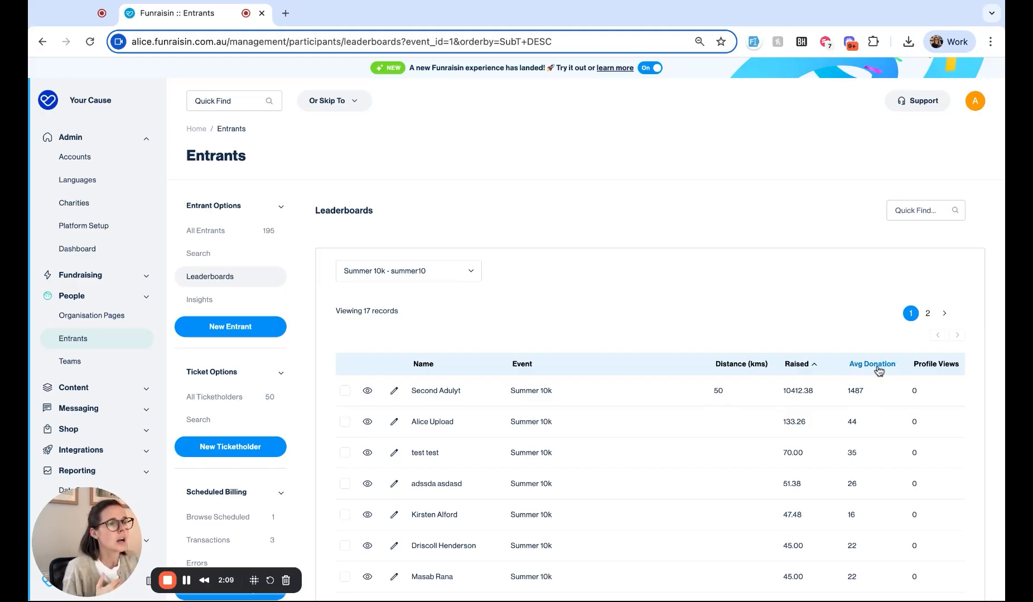
# Step: Re-sort the leaderboard by average donation, then by distance in kms
pyautogui.click(876, 368)
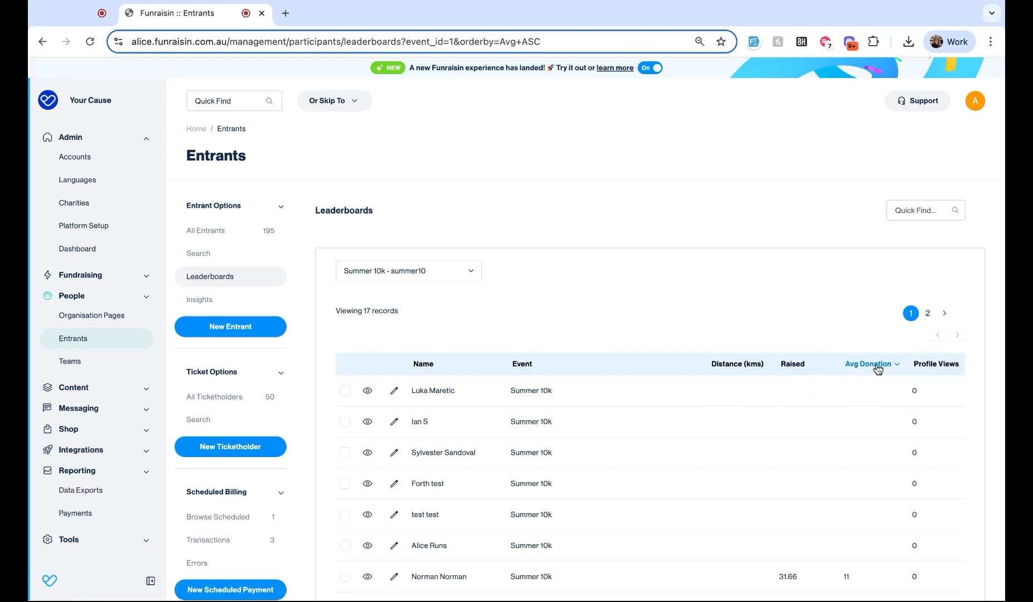
pyautogui.click(877, 370)
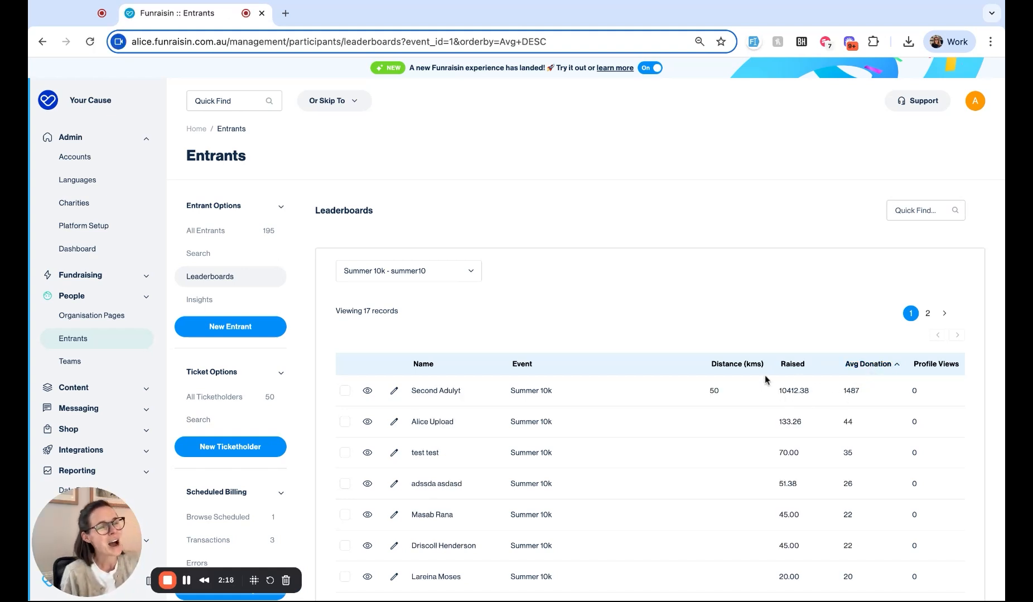
pyautogui.click(748, 368)
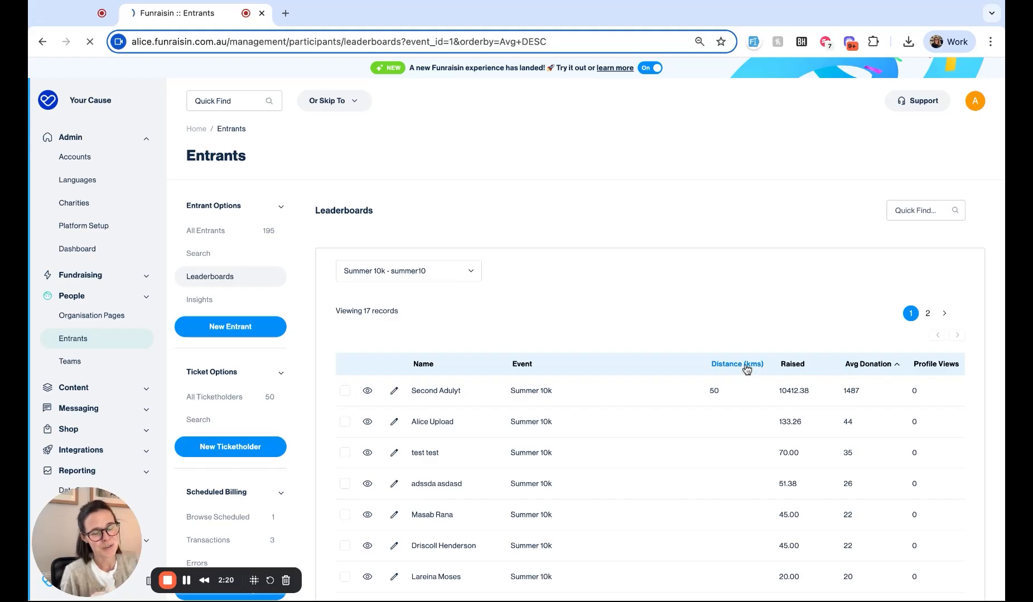
pyautogui.click(736, 364)
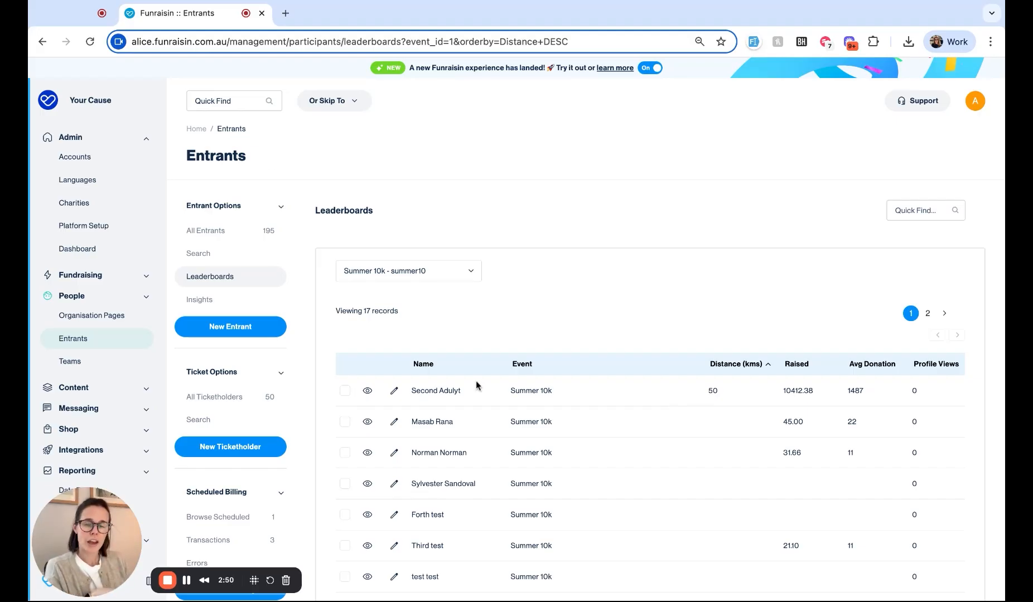
pyautogui.scroll(-1, 119, 353)
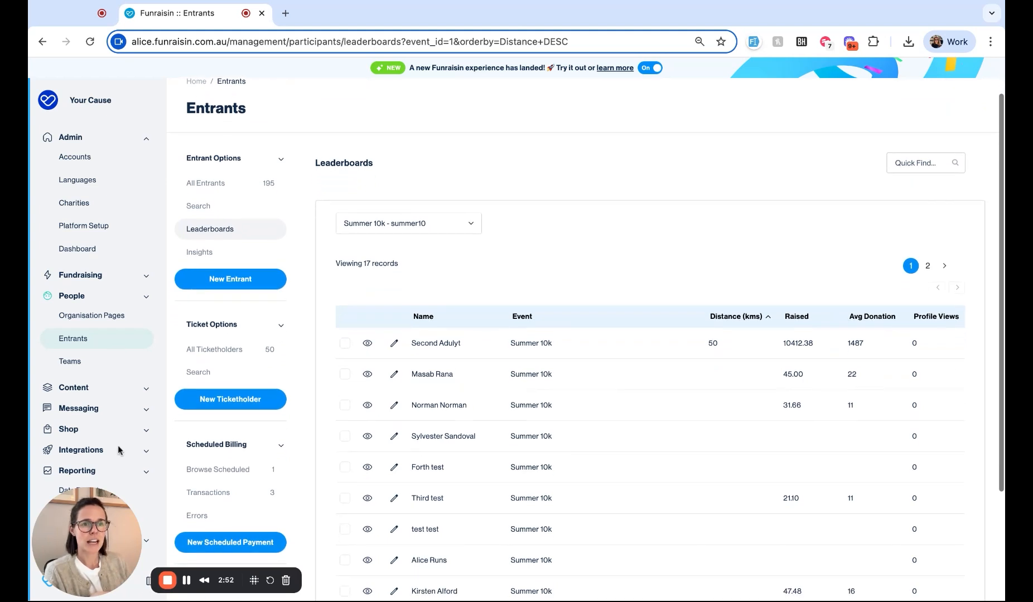
pyautogui.click(122, 282)
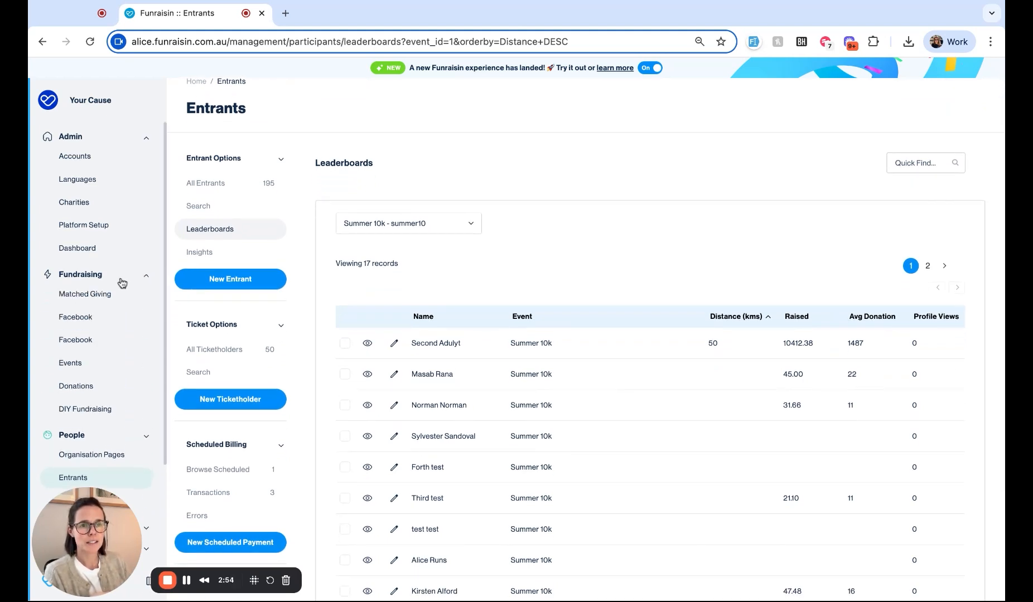
# Step: Go to Donations and open its Insights page
pyautogui.click(86, 386)
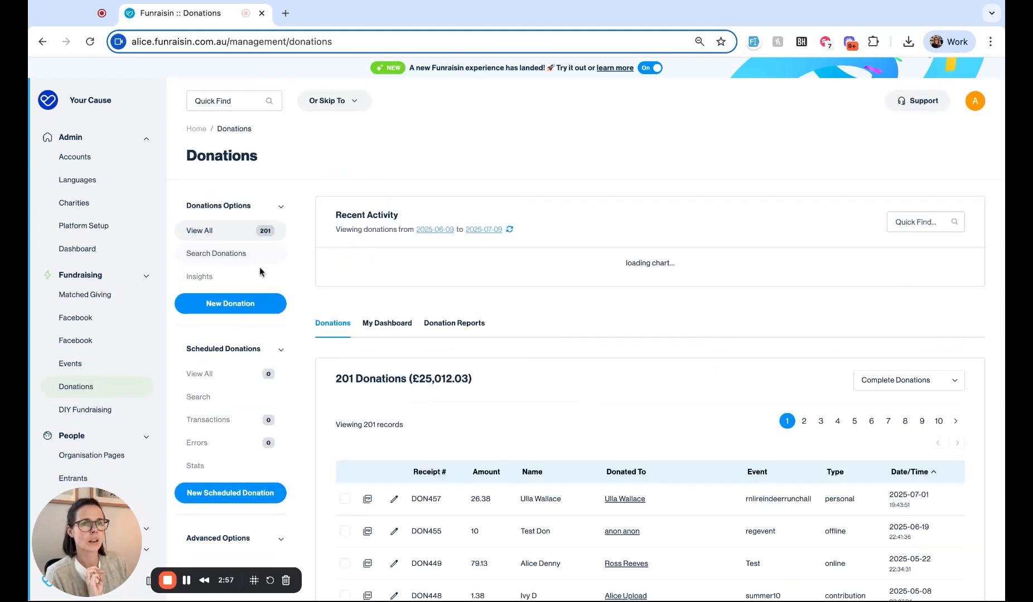
pyautogui.click(252, 277)
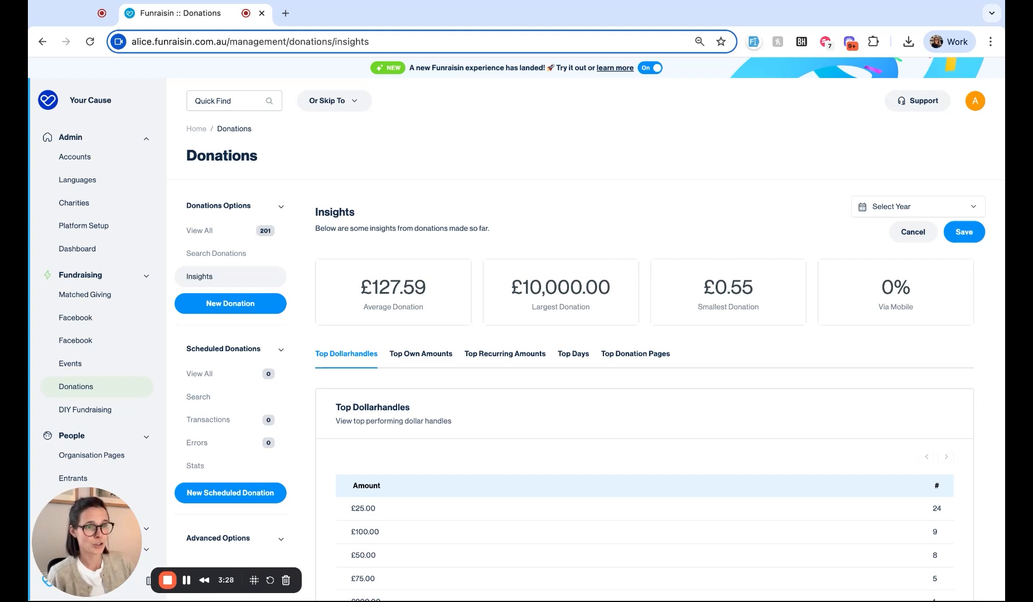
pyautogui.scroll(-3, 672, 342)
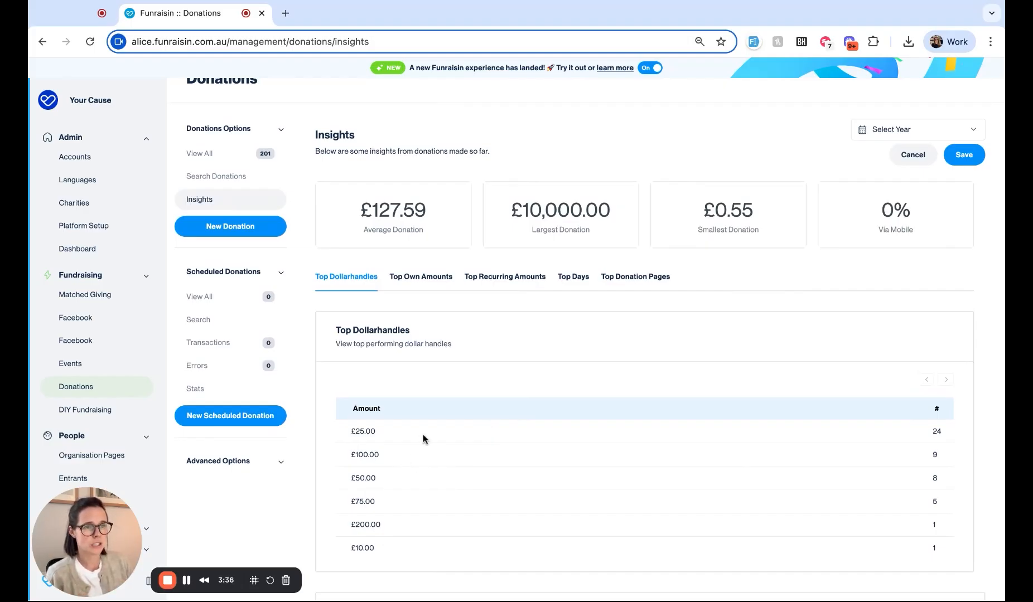
pyautogui.scroll(-2, 478, 474)
pyautogui.scroll(-5, 477, 491)
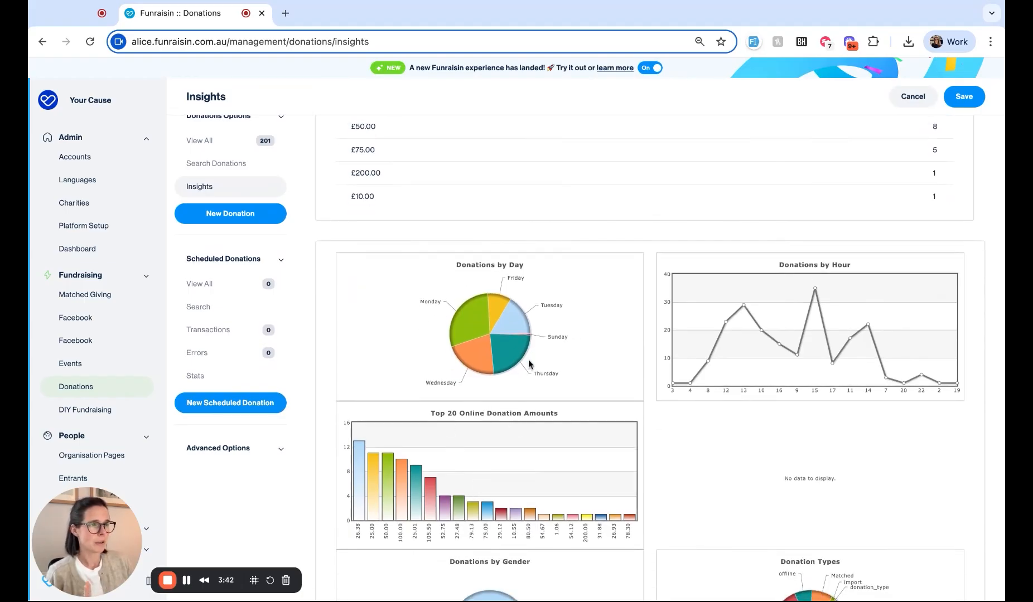
pyautogui.scroll(-2, 635, 395)
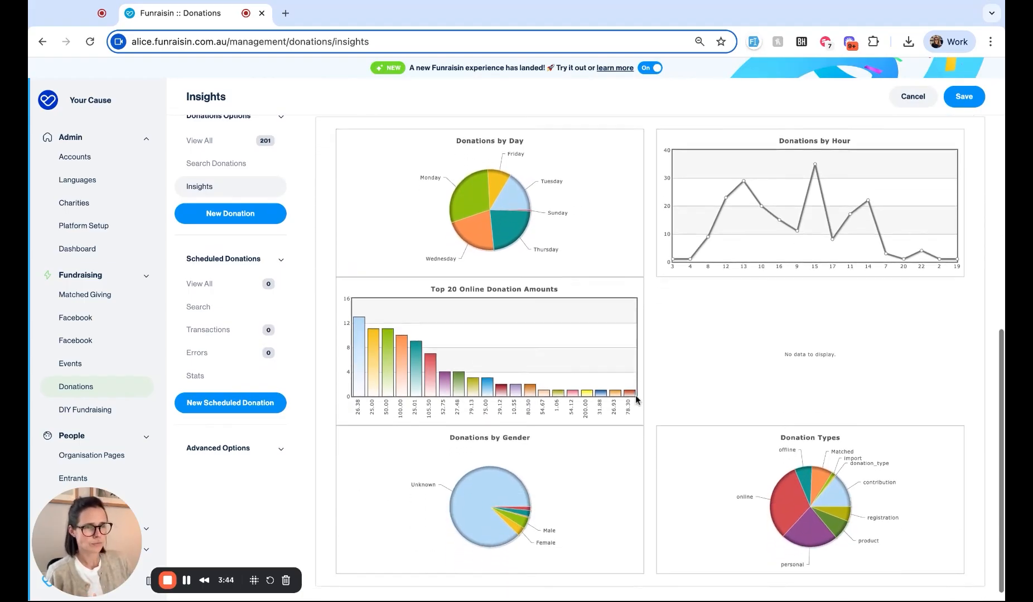
pyautogui.scroll(-1, 424, 388)
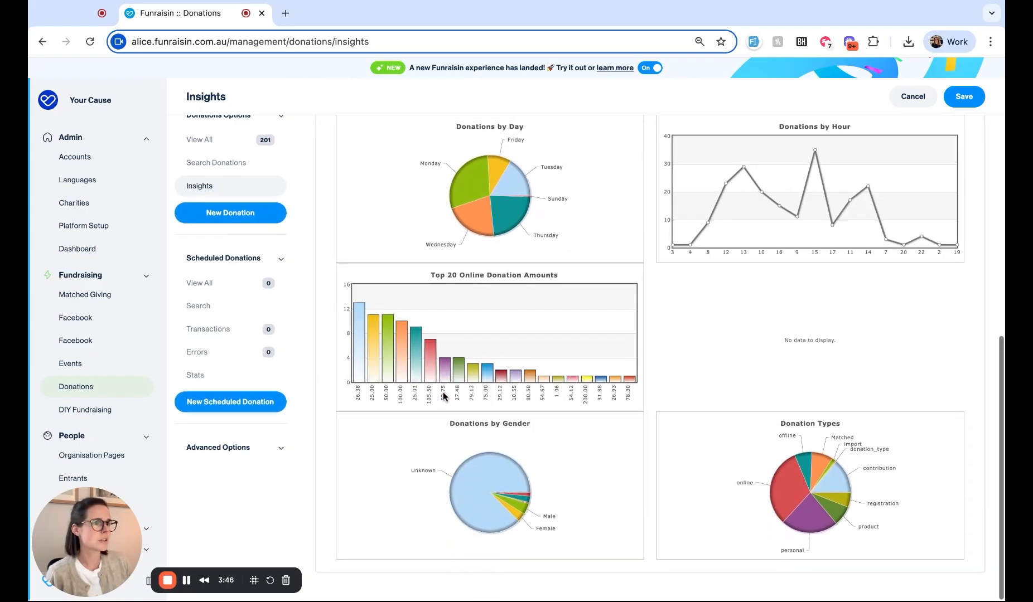
pyautogui.moveTo(775, 488)
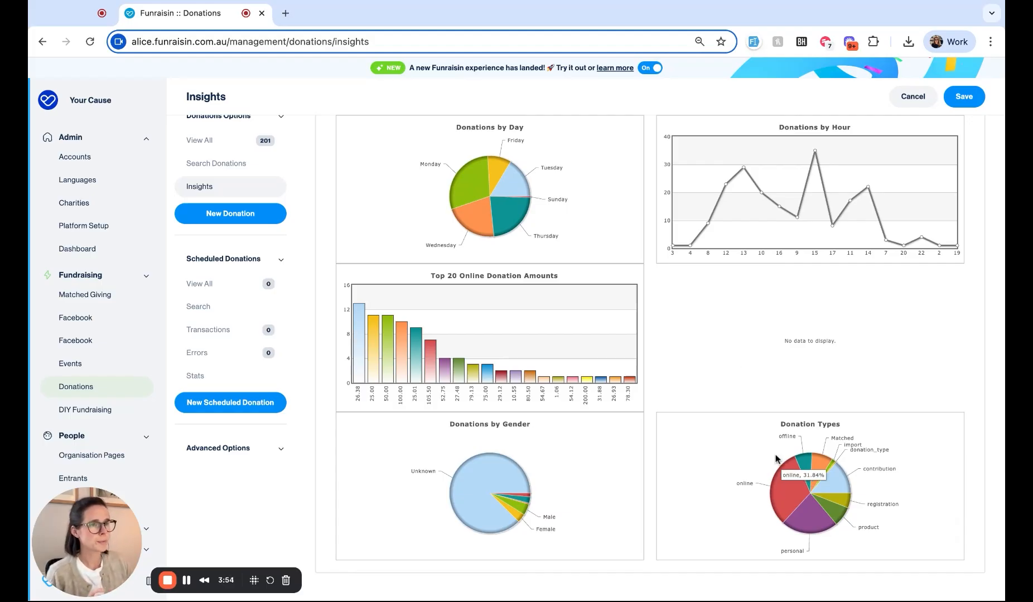
pyautogui.scroll(8, 710, 325)
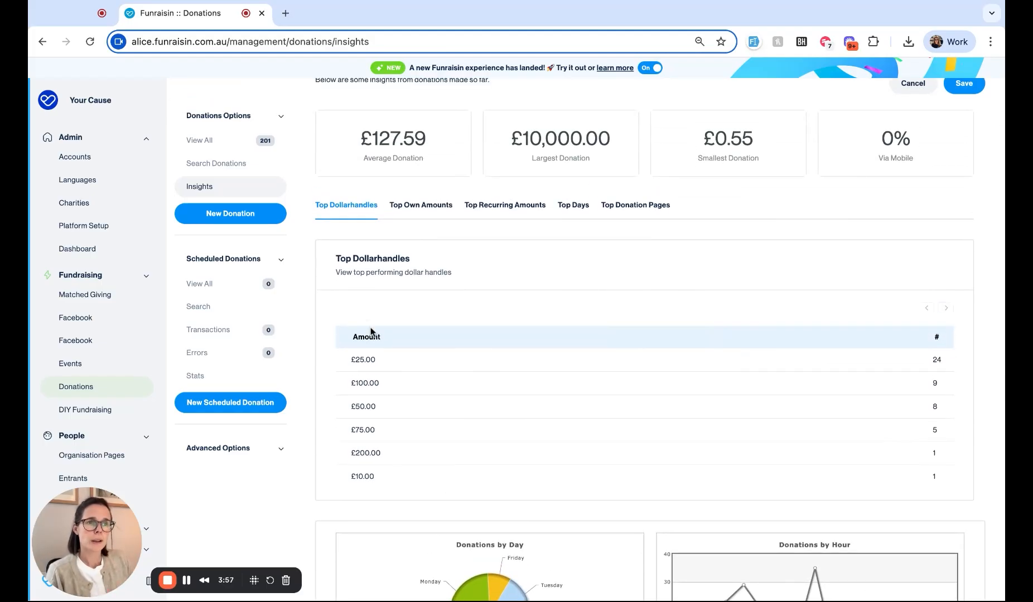
# Step: Compare the Top Own Amounts, Top Dollarhandles, Top Recurring Amounts and Top Days figures, then return to Entrants
pyautogui.click(422, 211)
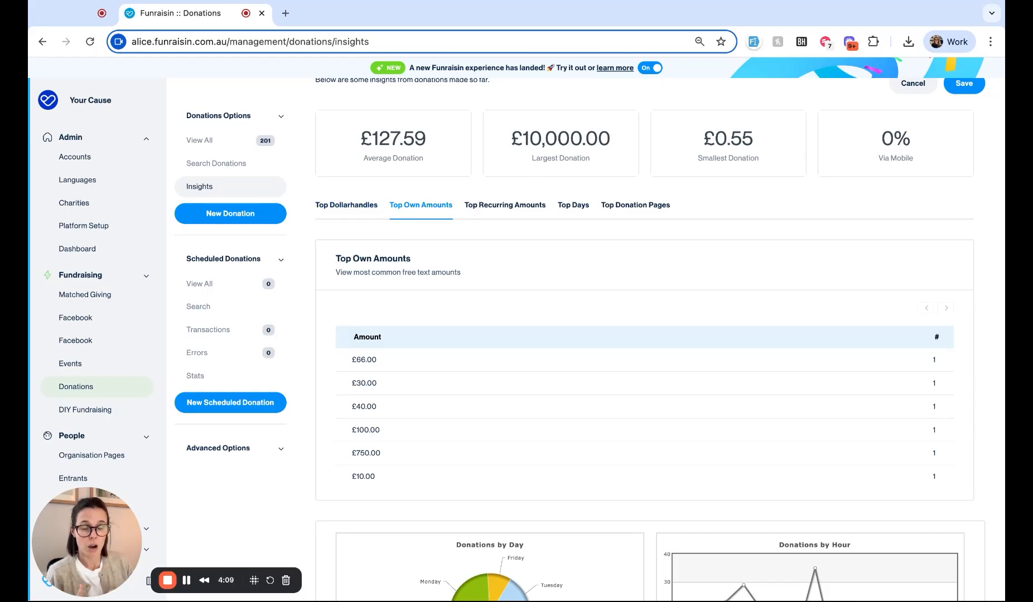
pyautogui.click(359, 214)
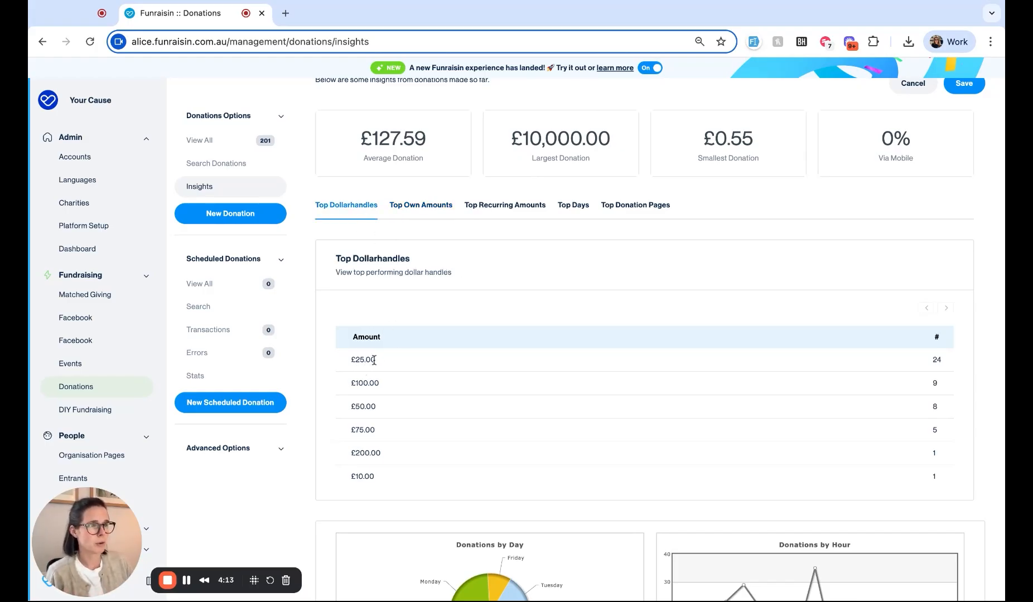
pyautogui.click(427, 206)
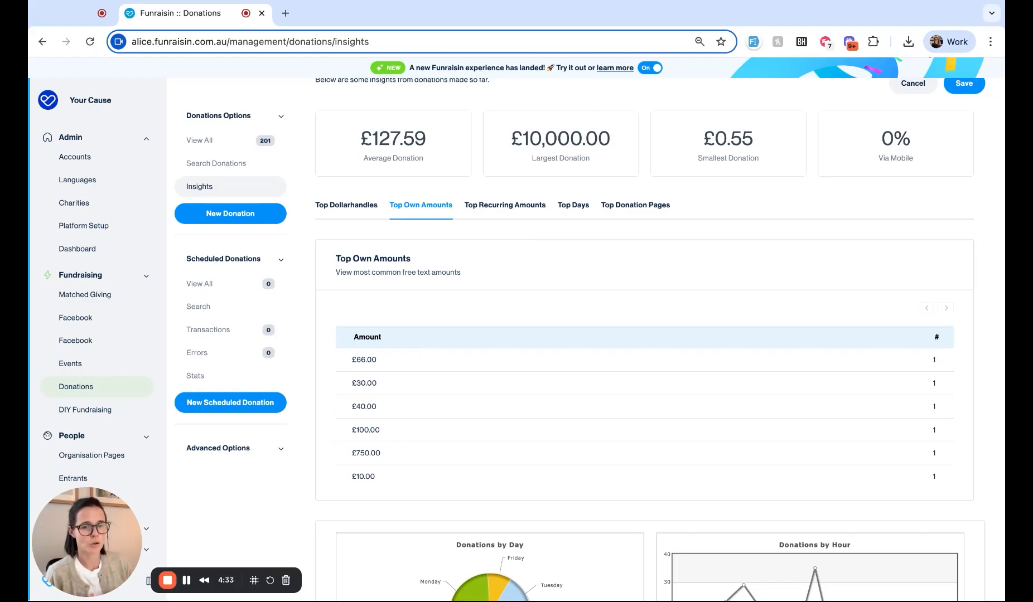
pyautogui.click(480, 213)
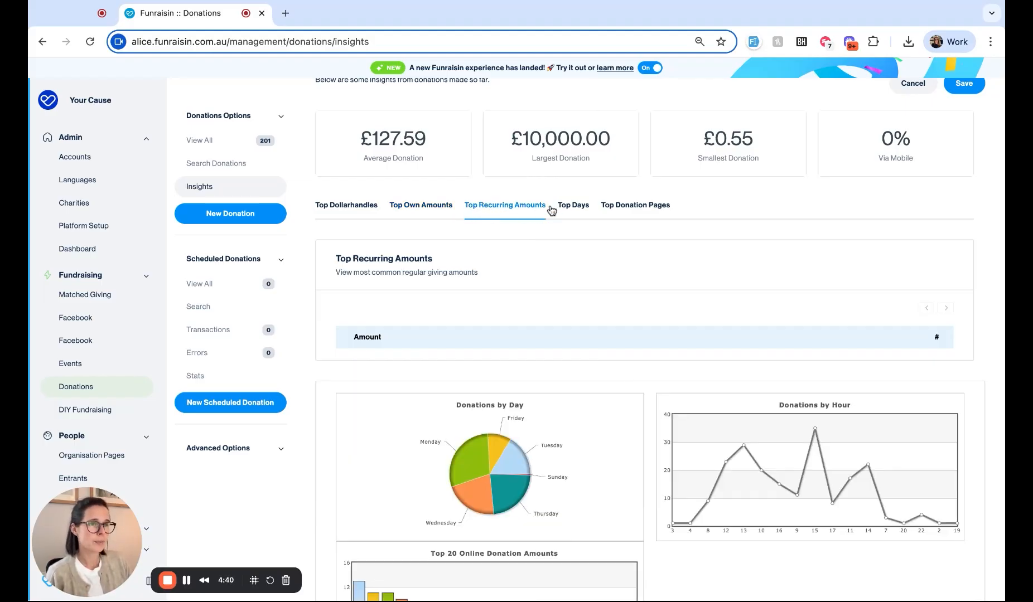
pyautogui.click(575, 208)
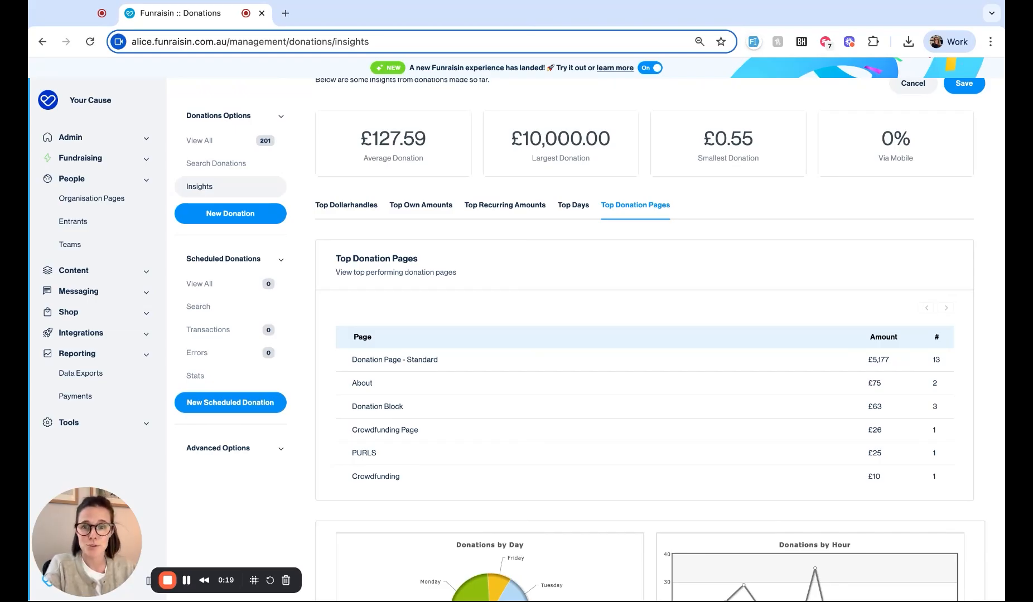
pyautogui.click(86, 223)
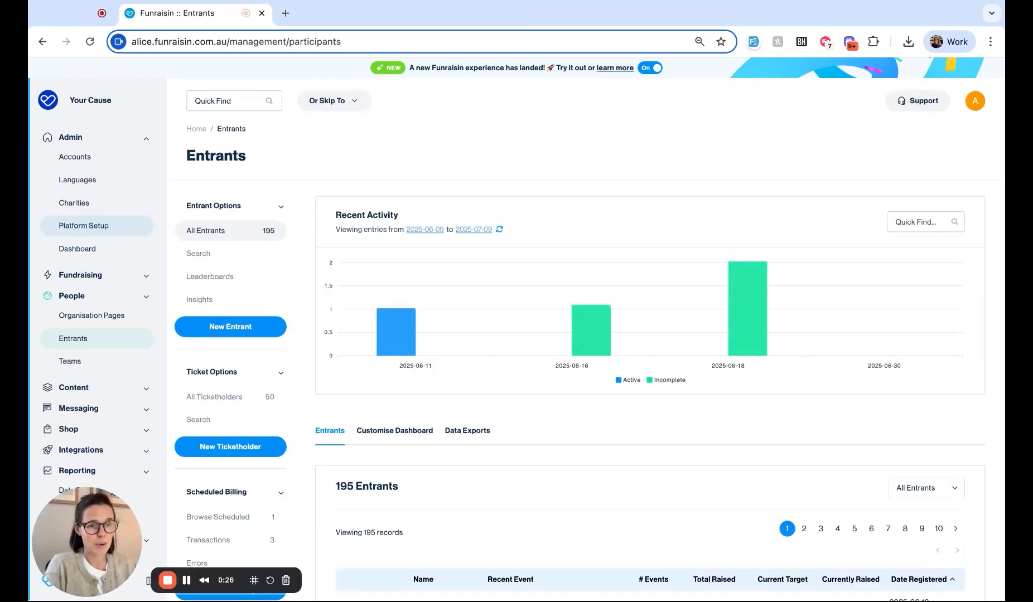
# Step: Open the entrant search form and expand the entrant and Event Details filter sections
pyautogui.scroll(-1, 80, 340)
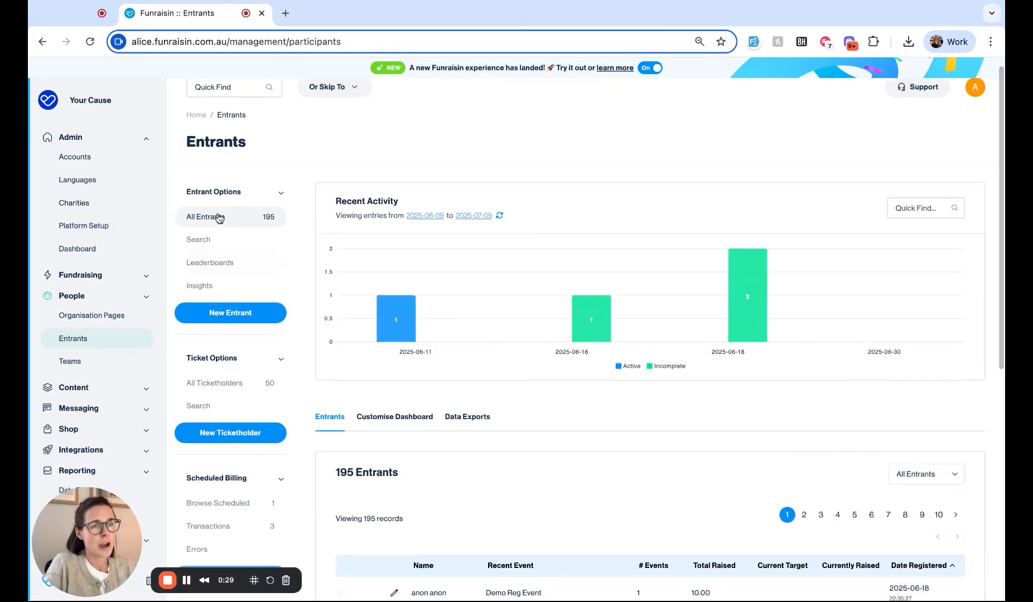
pyautogui.click(216, 246)
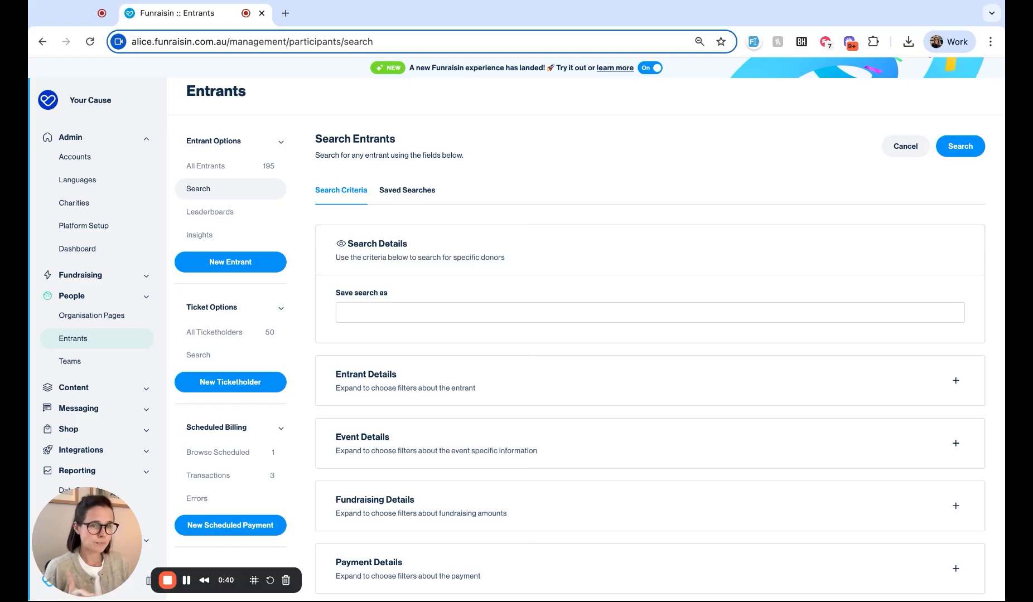
pyautogui.scroll(-2, 541, 480)
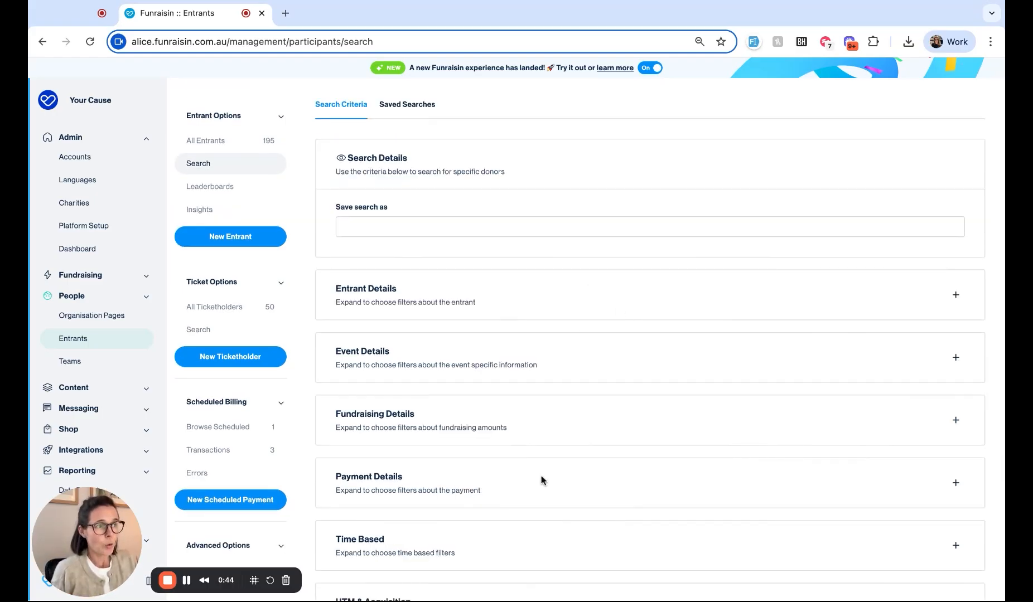
pyautogui.click(947, 308)
pyautogui.scroll(-15, 942, 315)
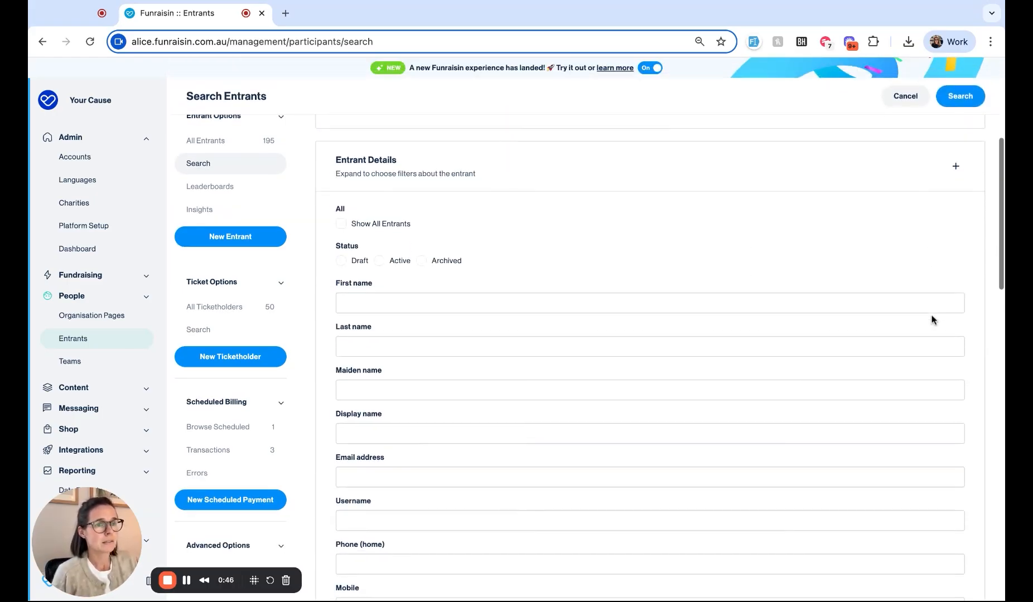
pyautogui.scroll(-3, 931, 320)
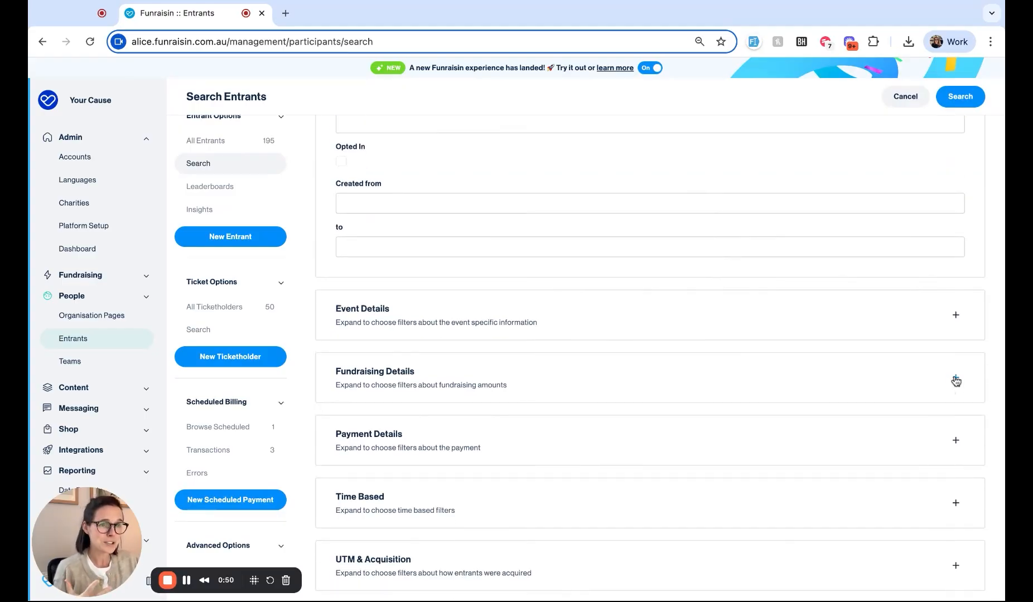
pyautogui.click(956, 316)
pyautogui.scroll(-1, 857, 294)
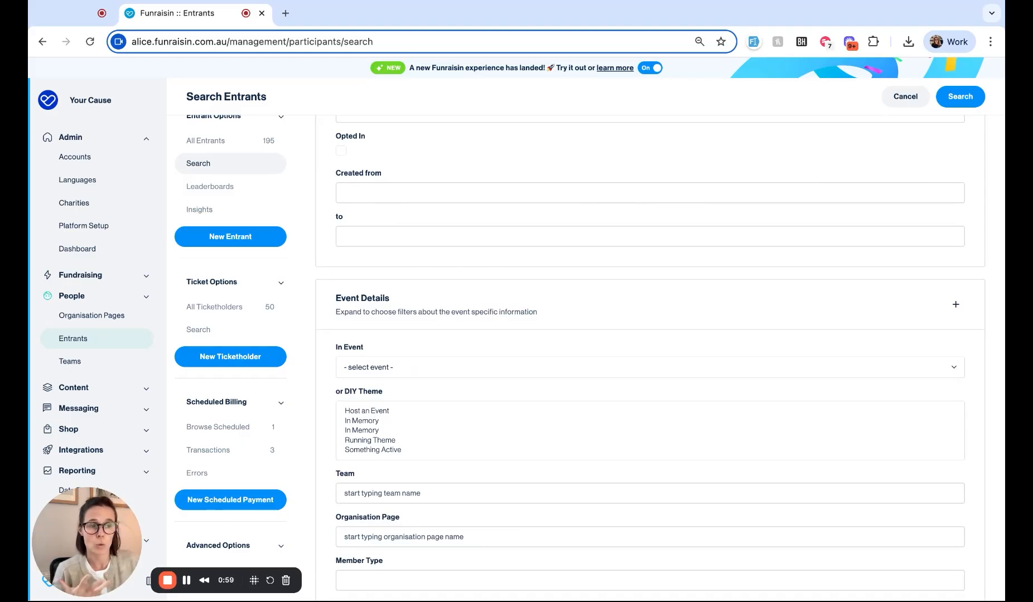
pyautogui.scroll(-3, 652, 337)
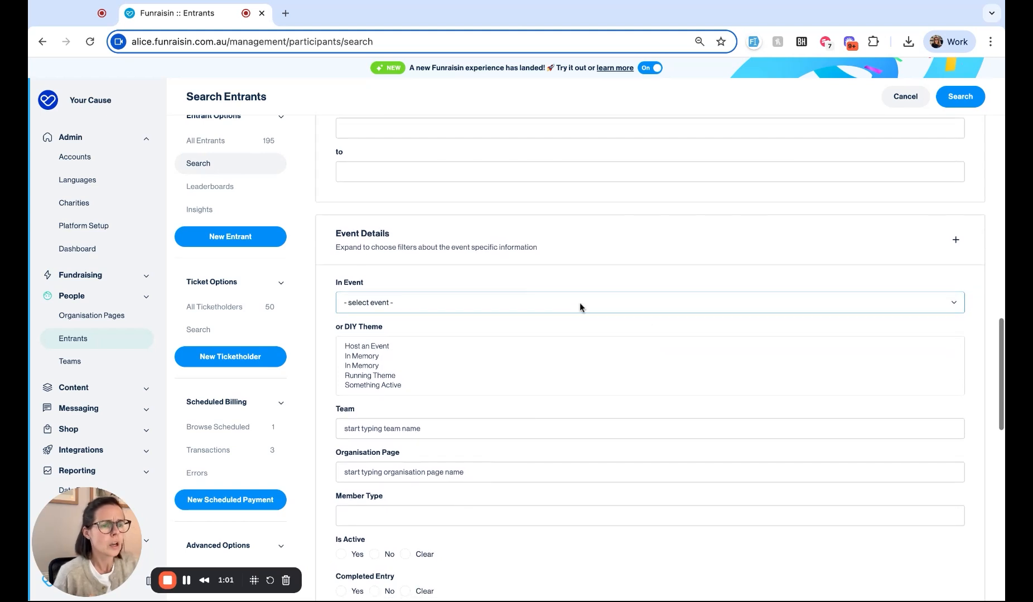
# Step: Filter entrants to the Summer 10k event and active entrants only (Is Active Yes)
pyautogui.click(579, 302)
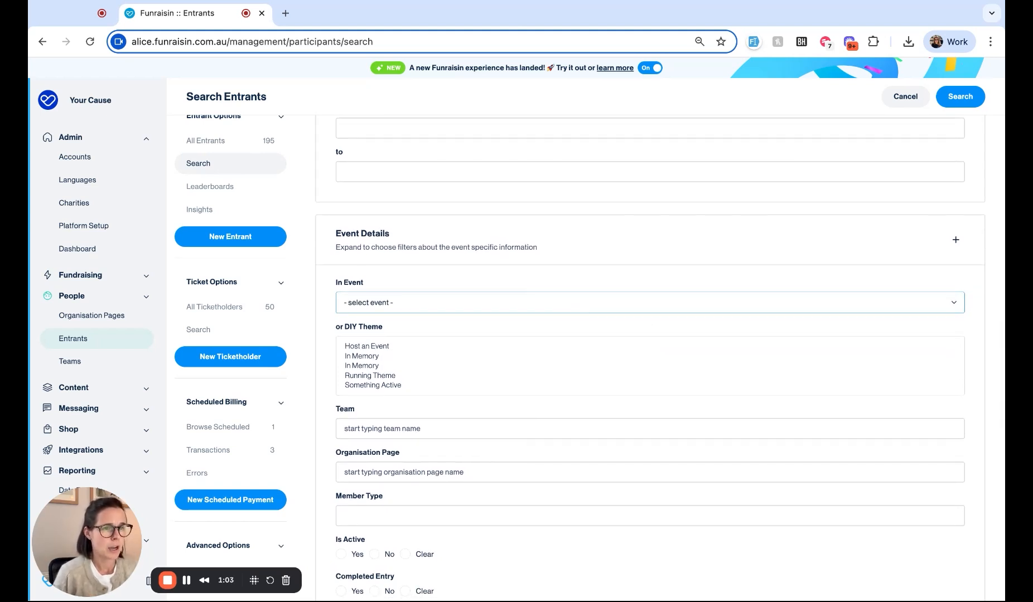
pyautogui.click(523, 320)
pyautogui.scroll(-5, 389, 311)
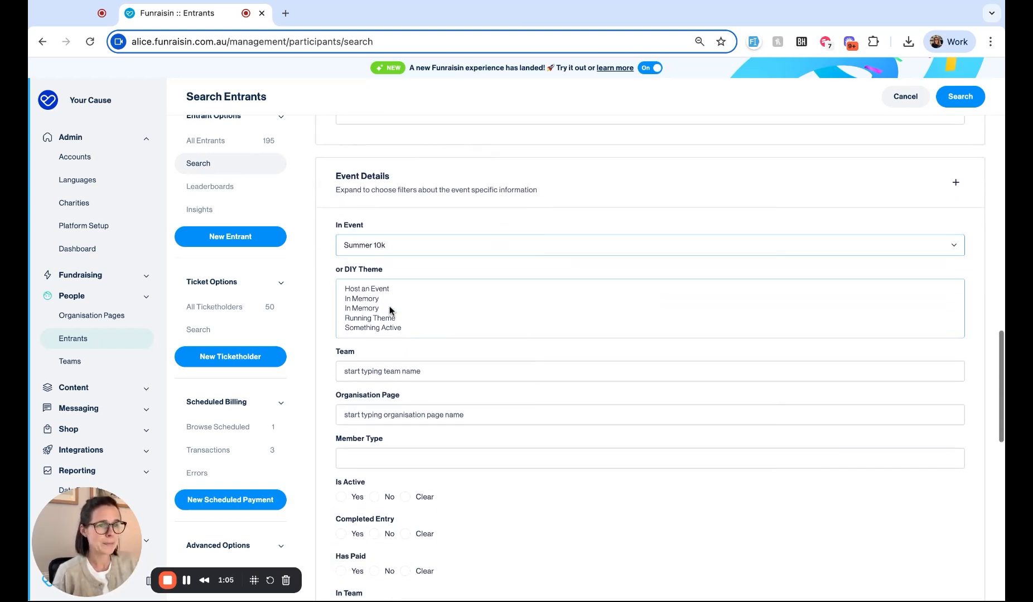
pyautogui.scroll(-2, 389, 310)
pyautogui.click(341, 361)
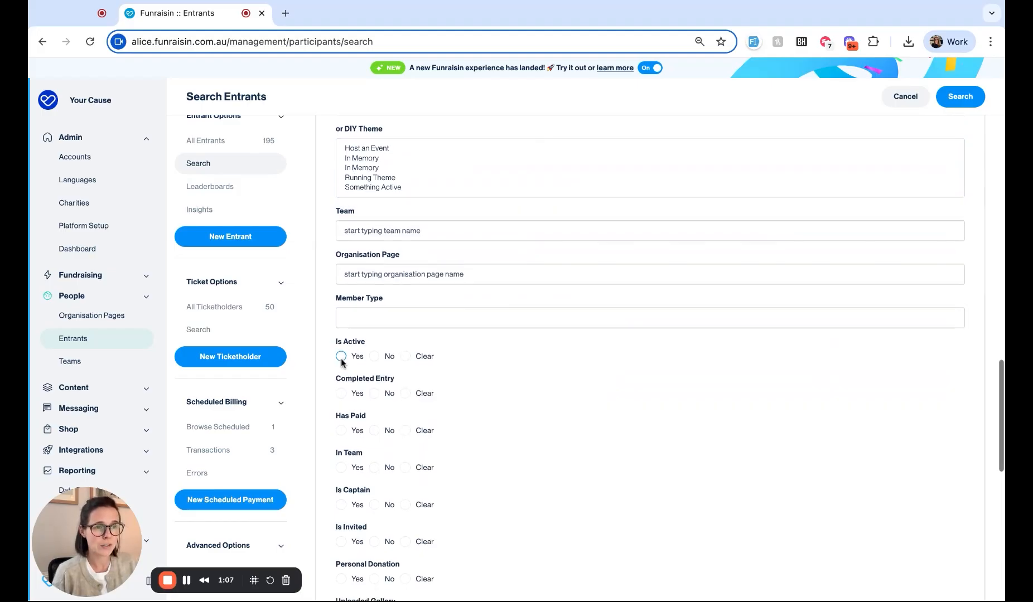
pyautogui.scroll(-10, 544, 401)
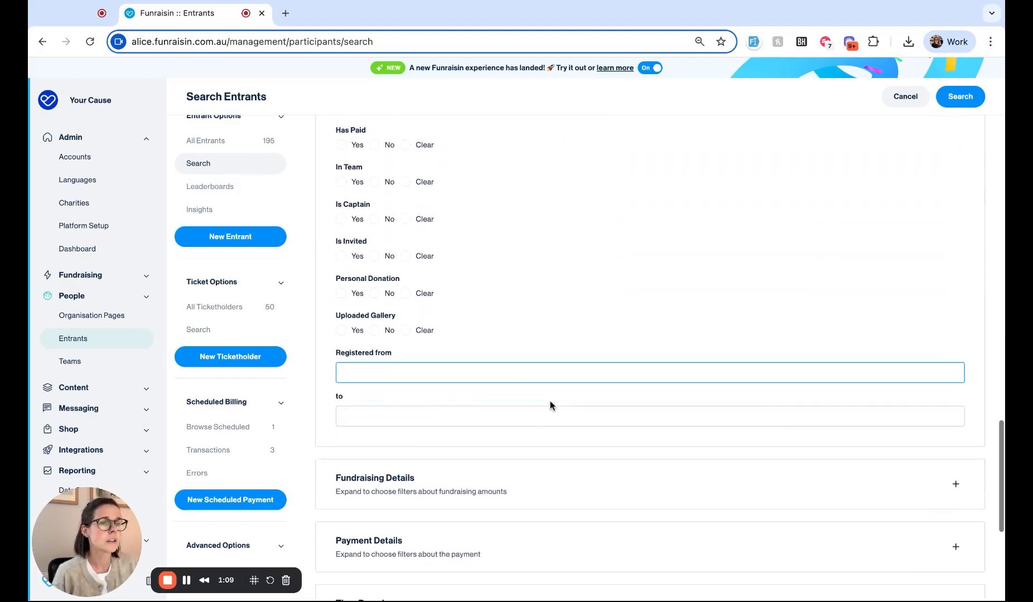
# Step: Set the Fundraising Details 'Raised over $' filter to 3
pyautogui.click(955, 404)
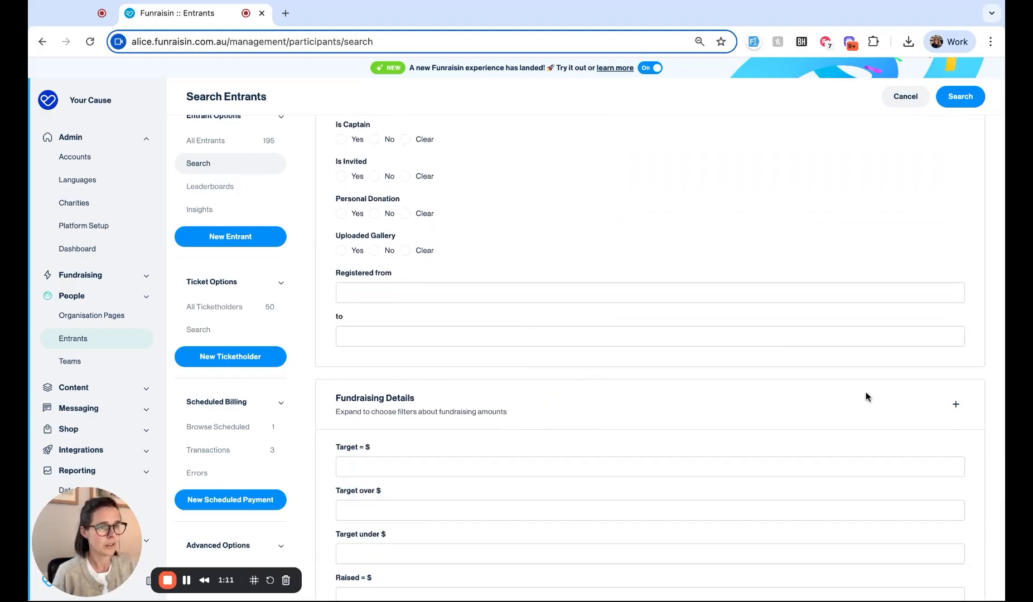
pyautogui.scroll(-3, 853, 393)
pyautogui.scroll(-2, 849, 392)
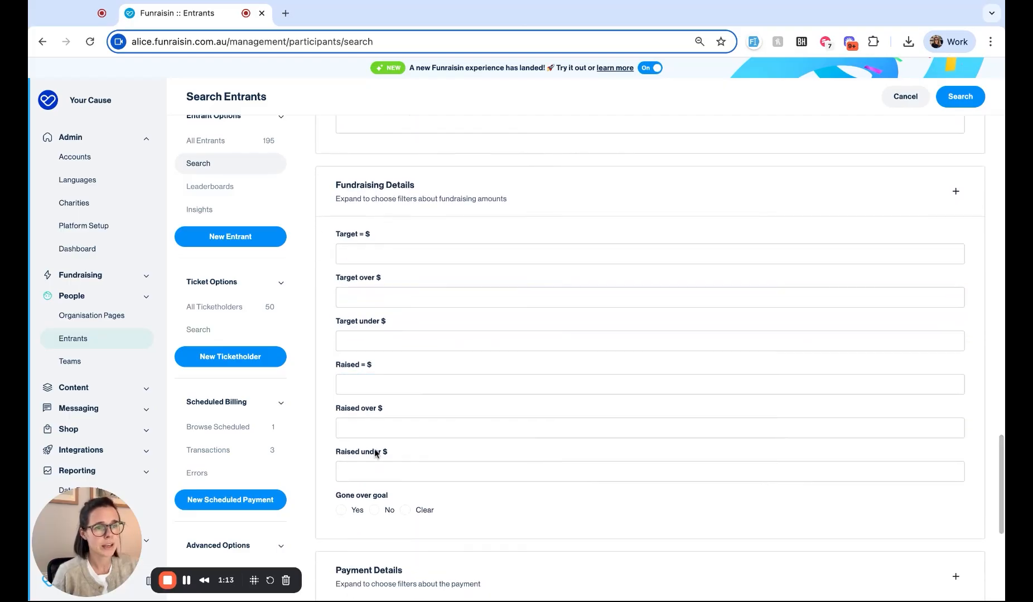
pyautogui.click(366, 425)
pyautogui.scroll(-1, 367, 425)
pyautogui.press('BackSpace')
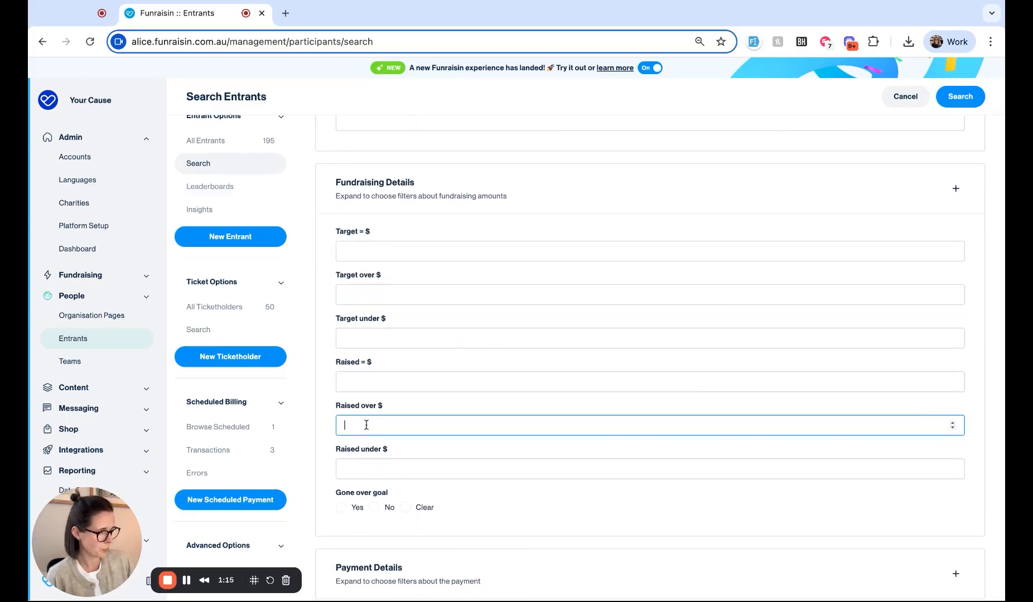
pyautogui.write('1')
pyautogui.scroll(-1, 896, 285)
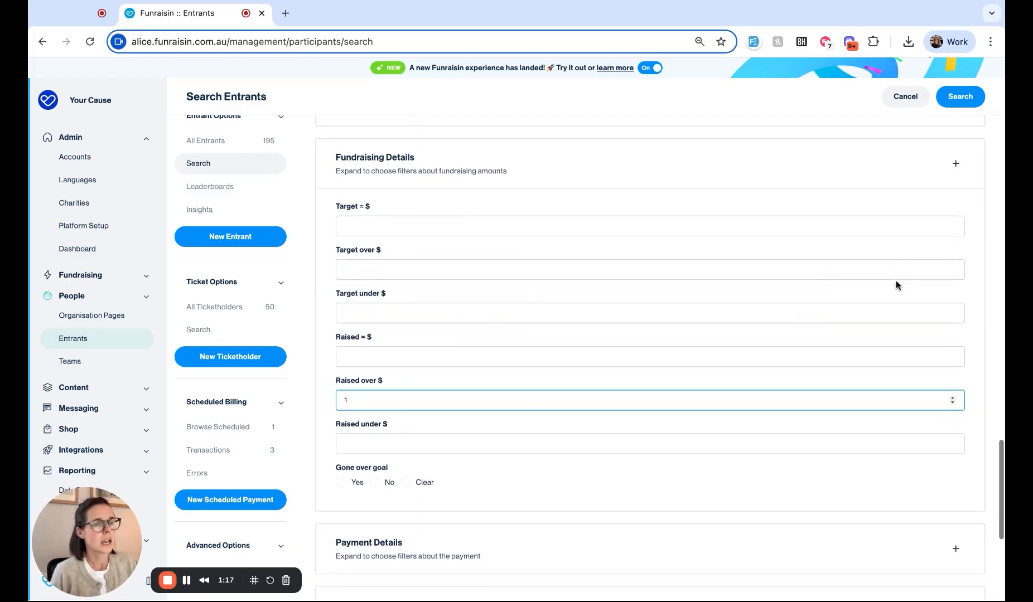
pyautogui.scroll(-7, 896, 285)
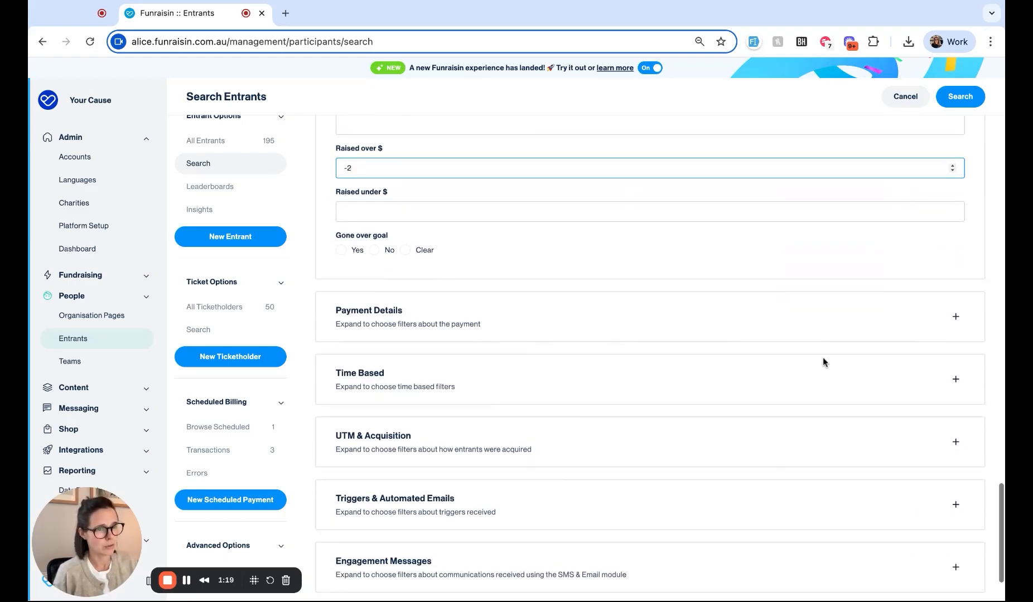
pyautogui.scroll(-3, 694, 466)
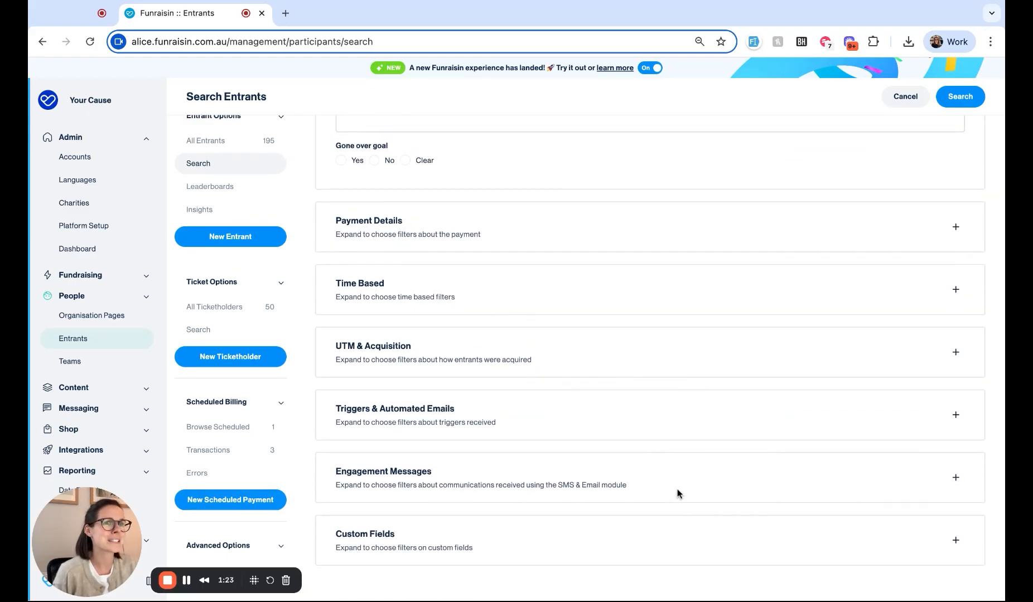
pyautogui.click(953, 227)
pyautogui.click(954, 227)
pyautogui.scroll(5, 833, 257)
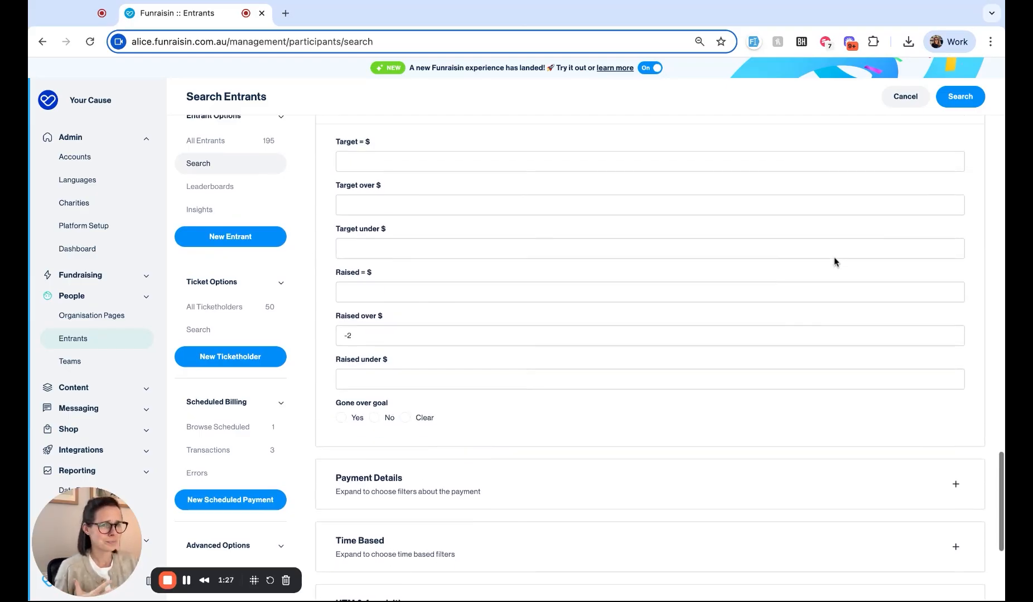
pyautogui.scroll(1, 834, 258)
pyautogui.moveTo(357, 385); pyautogui.dragTo(278, 378)
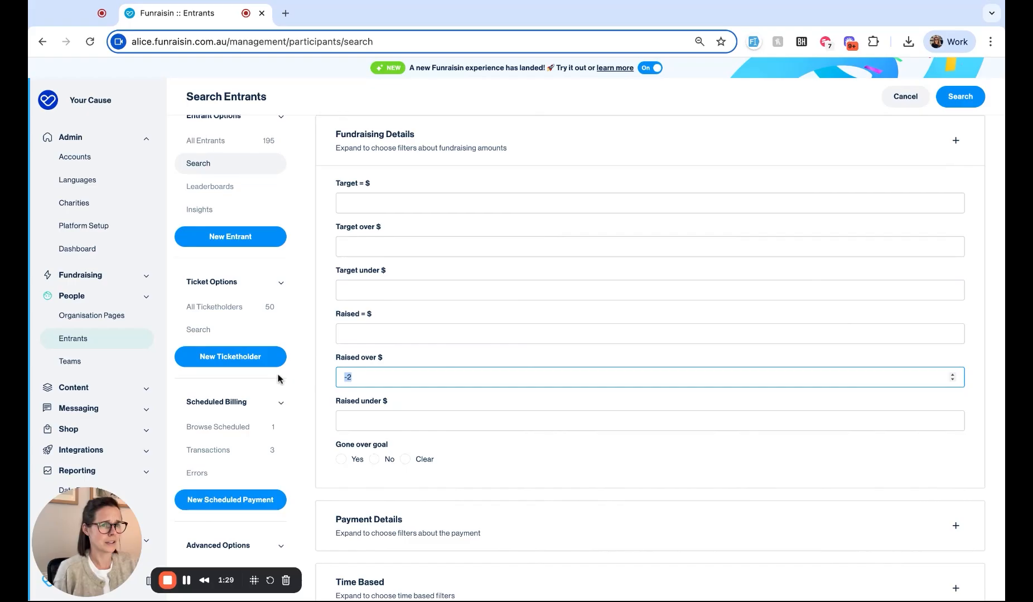
pyautogui.write('3')
pyautogui.scroll(2, 507, 372)
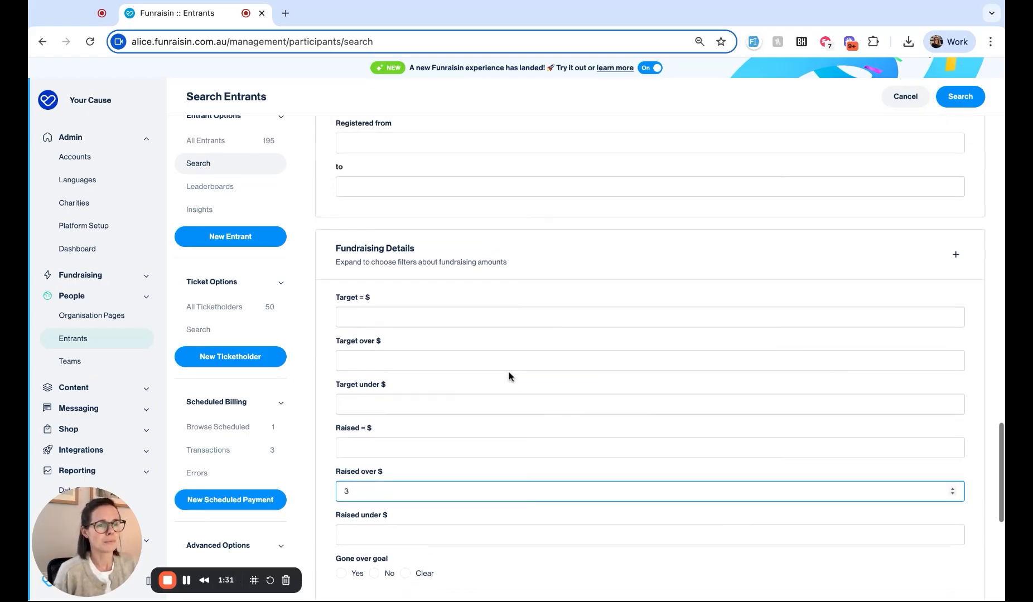
pyautogui.click(519, 536)
pyautogui.scroll(7, 506, 383)
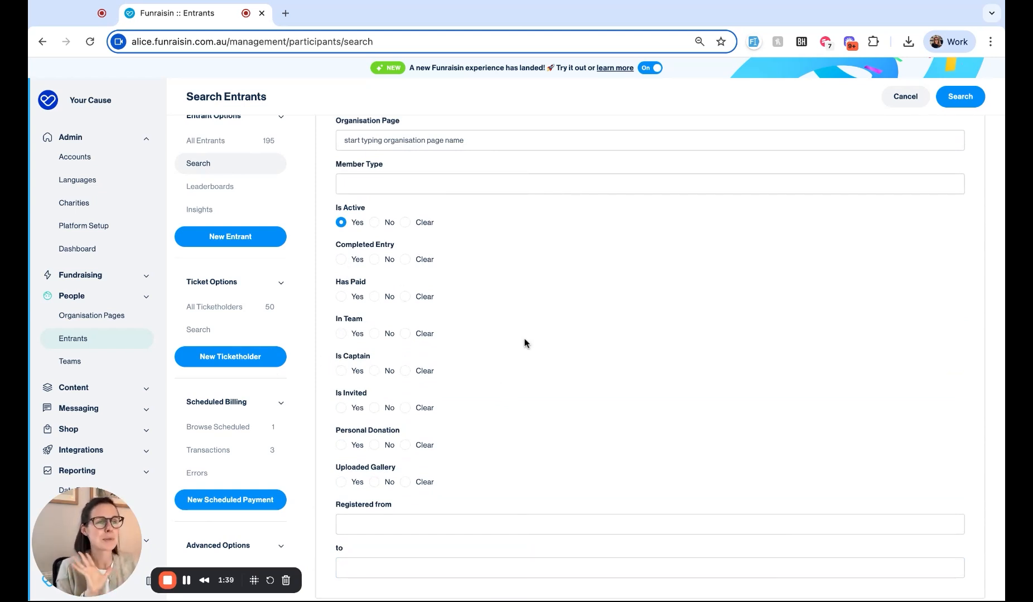
# Step: Run the entrant search and review the 11 matching entrants
pyautogui.click(965, 104)
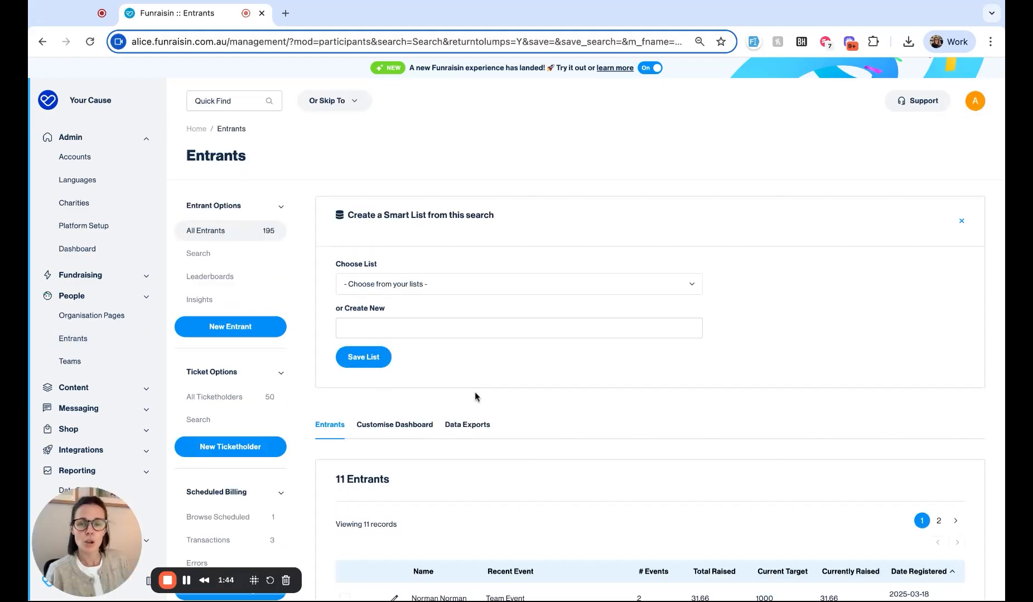
pyautogui.scroll(-5, 649, 334)
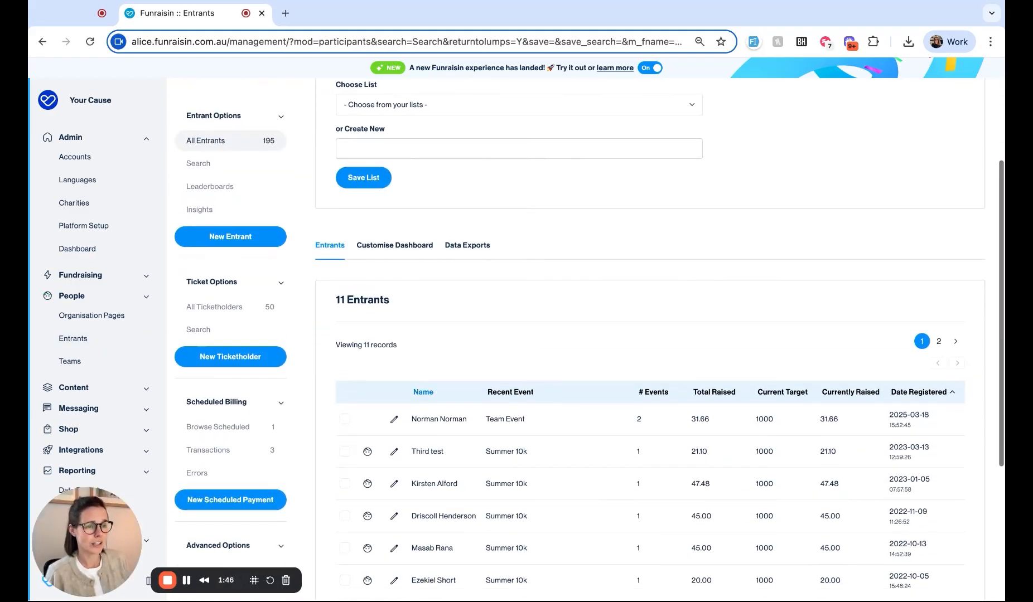
pyautogui.scroll(-2, 659, 334)
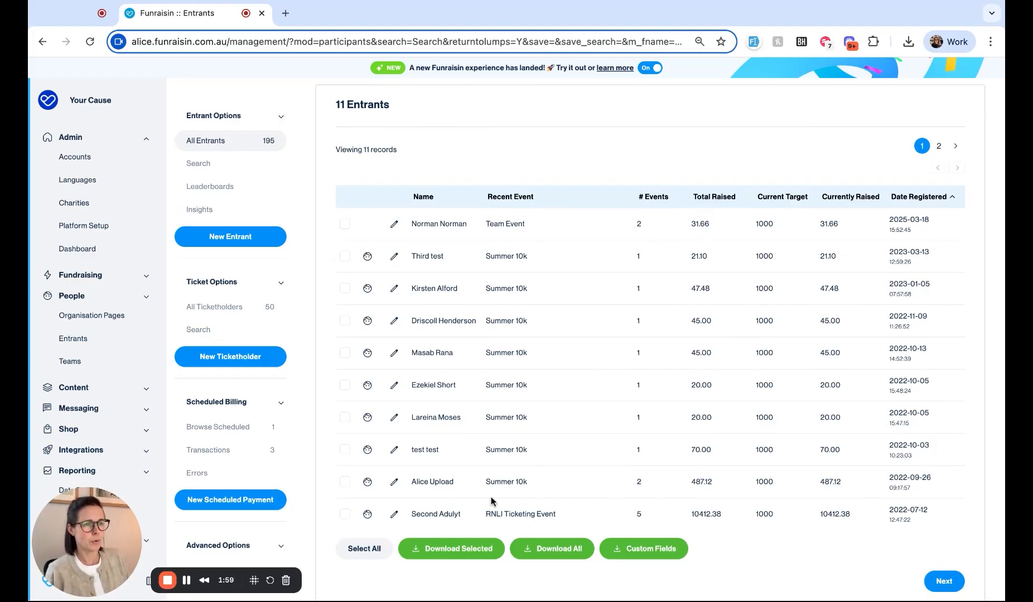
pyautogui.scroll(2, 491, 501)
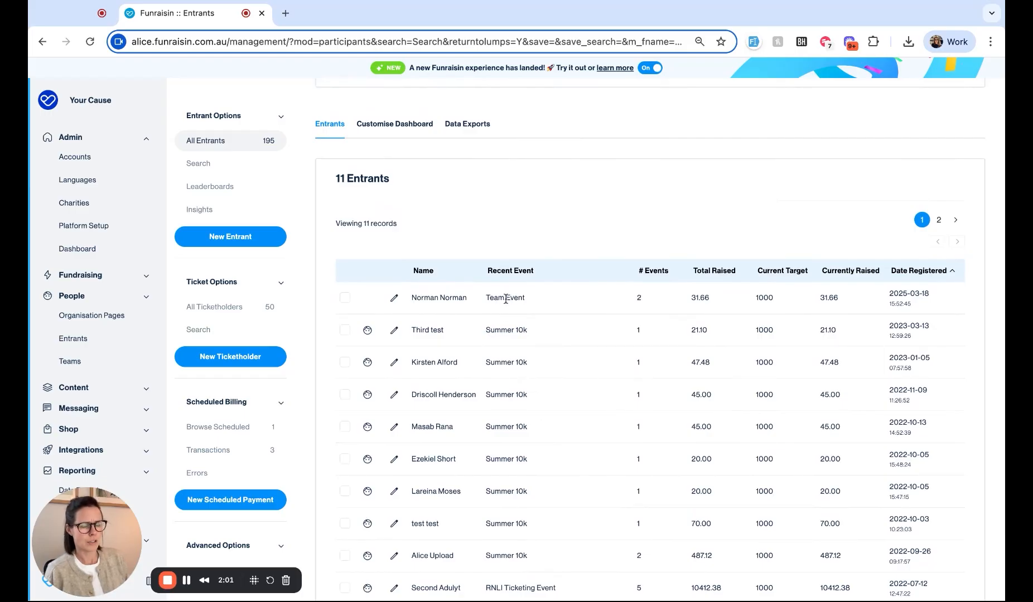
pyautogui.scroll(1, 505, 299)
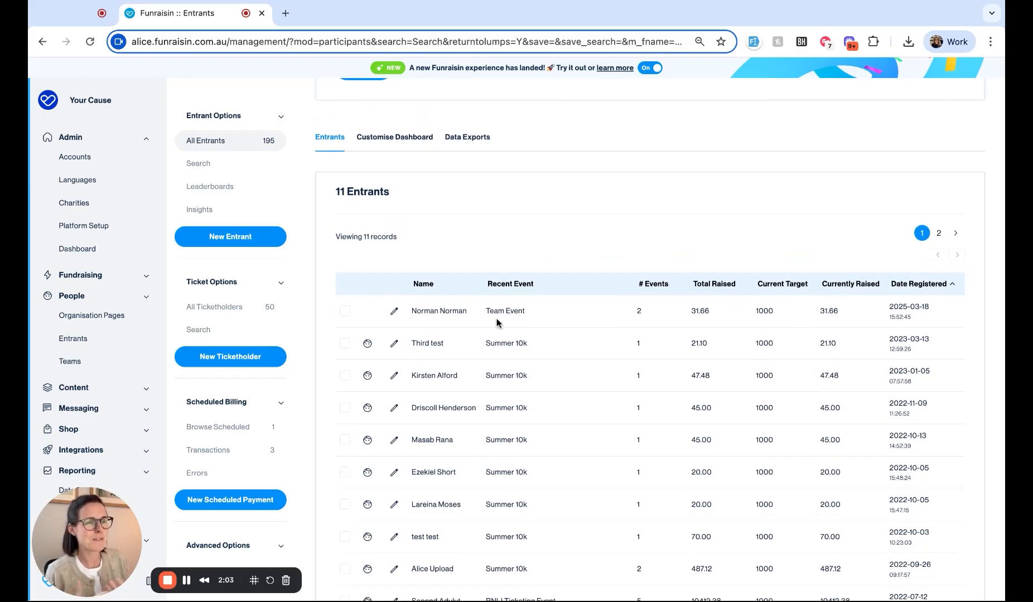
pyautogui.scroll(-1, 499, 323)
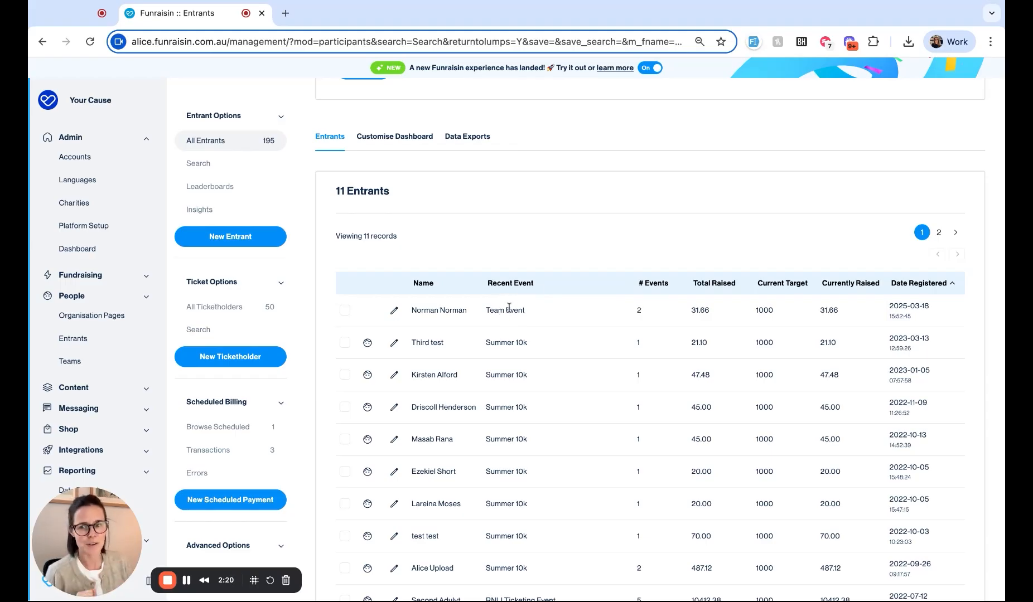
pyautogui.scroll(4, 504, 332)
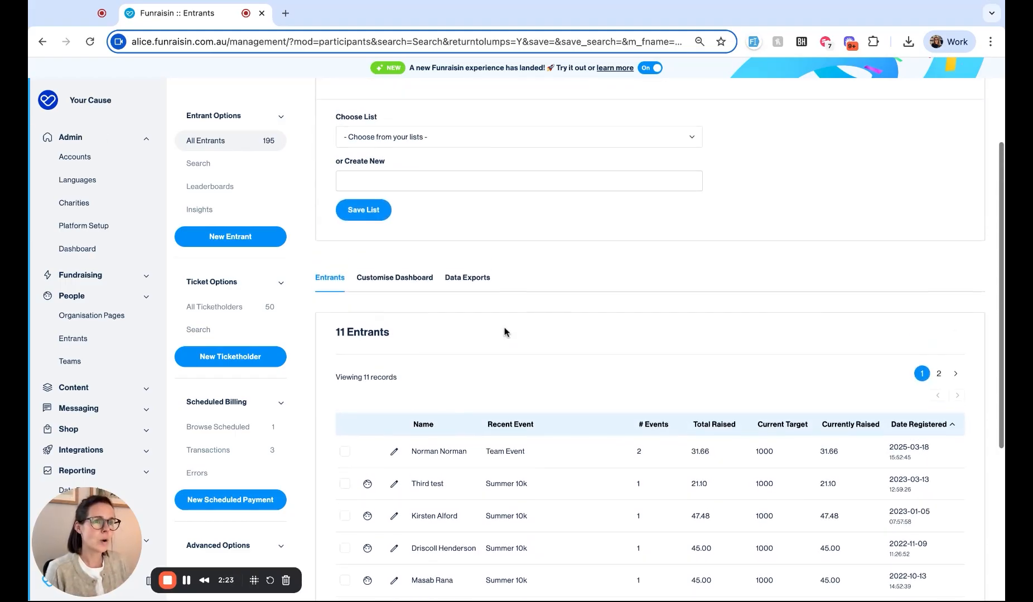
# Step: Save the entrant search as a new Smart List named 'Summer 10K | Active + > £1'
pyautogui.click(370, 257)
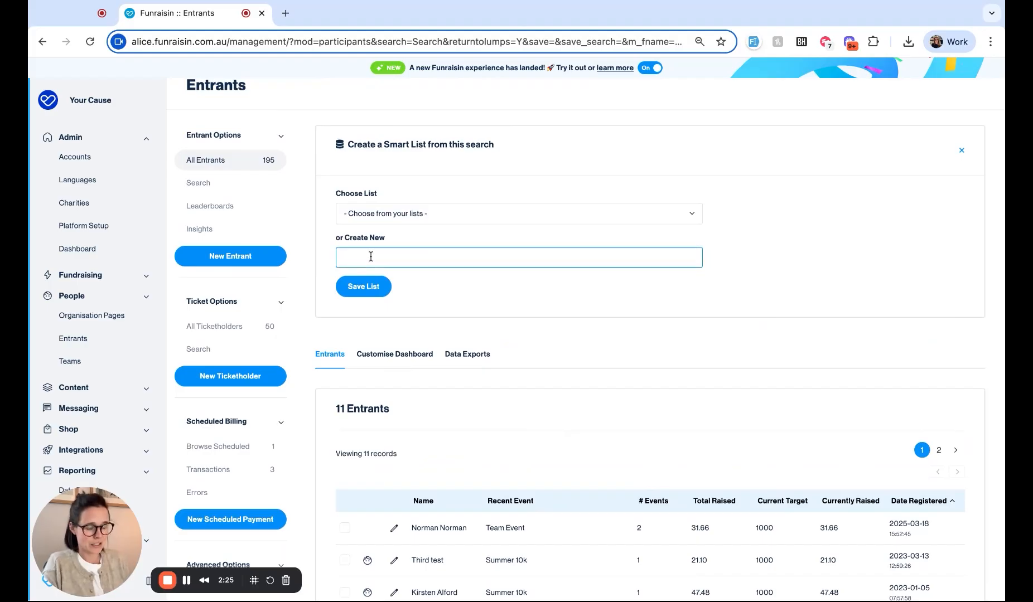
pyautogui.write('Summer 10')
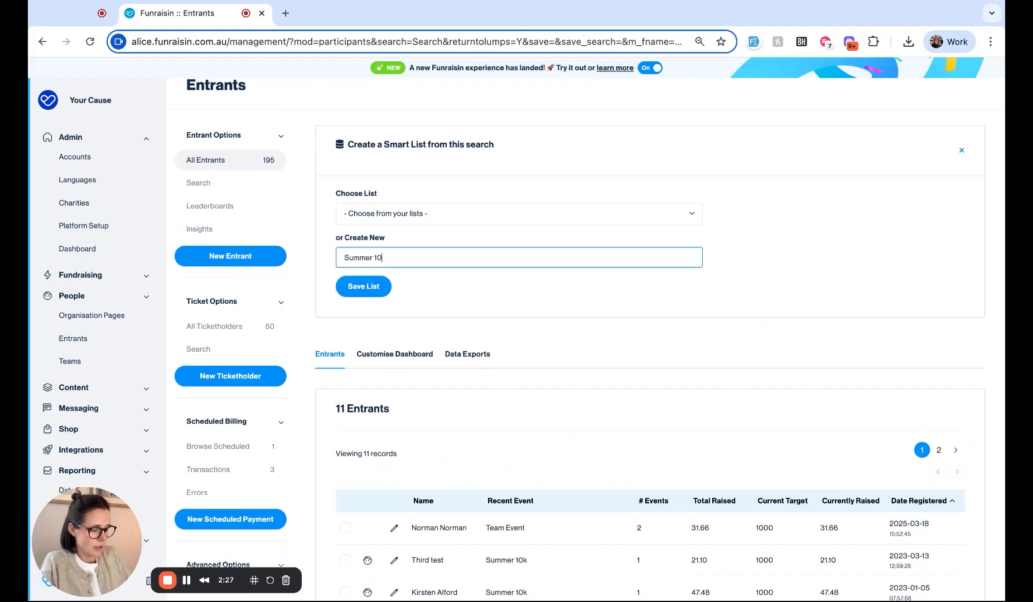
pyautogui.write('K | A')
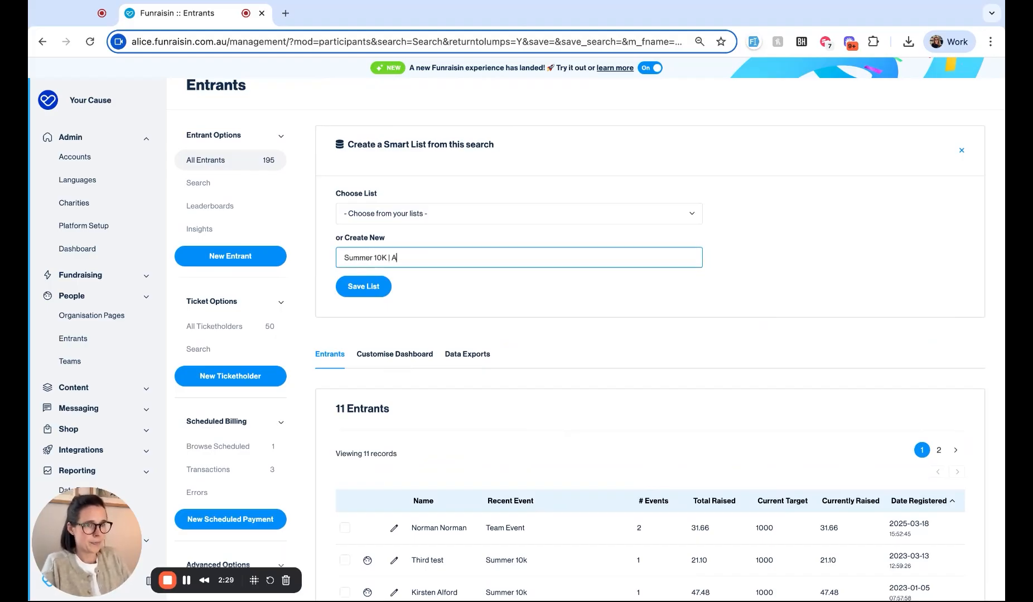
pyautogui.write('ctive +')
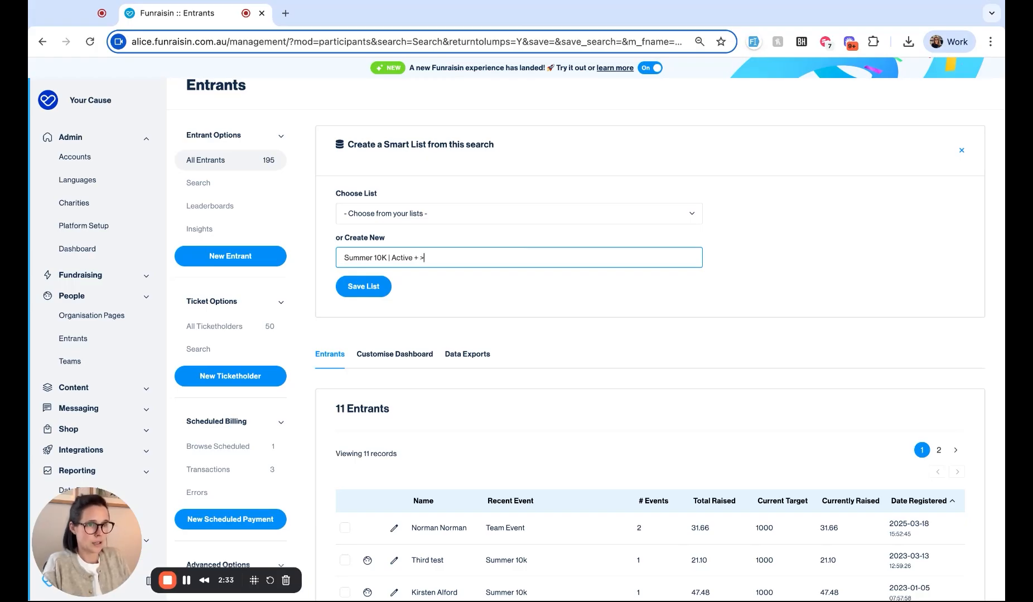
pyautogui.write(' > £1')
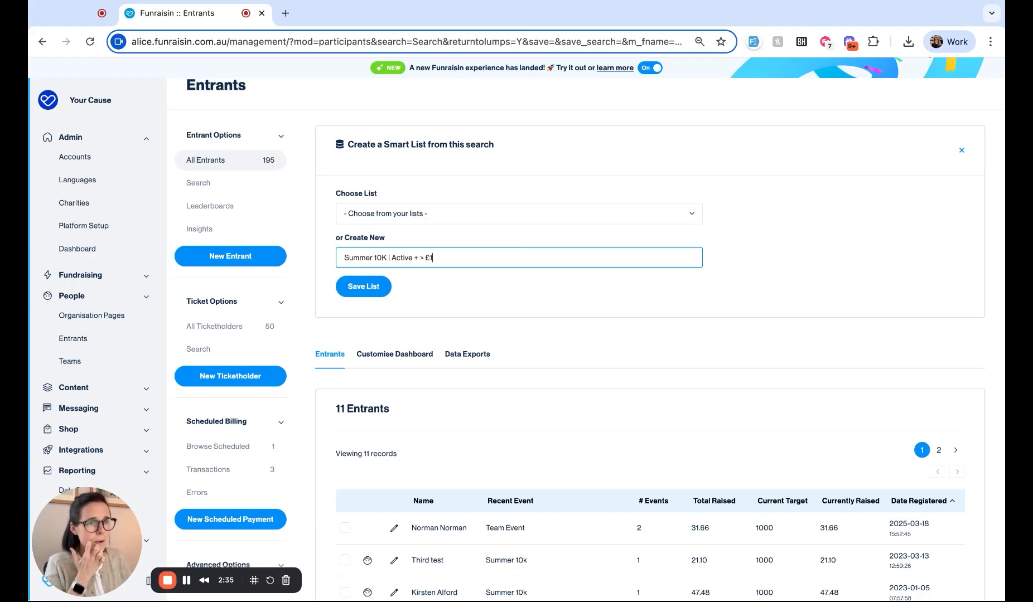
pyautogui.click(368, 291)
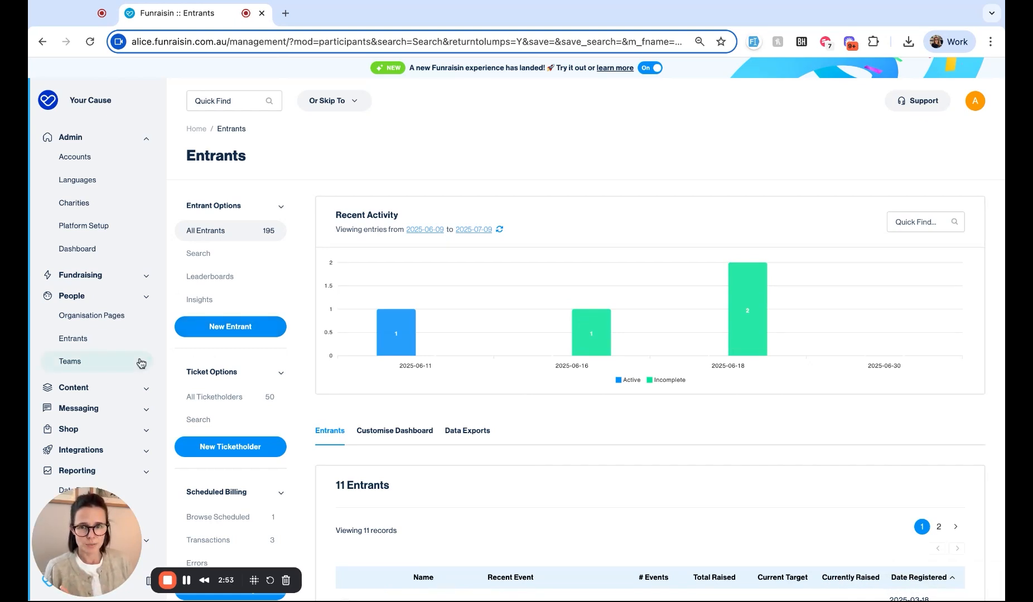
pyautogui.scroll(-1, 143, 359)
pyautogui.click(146, 296)
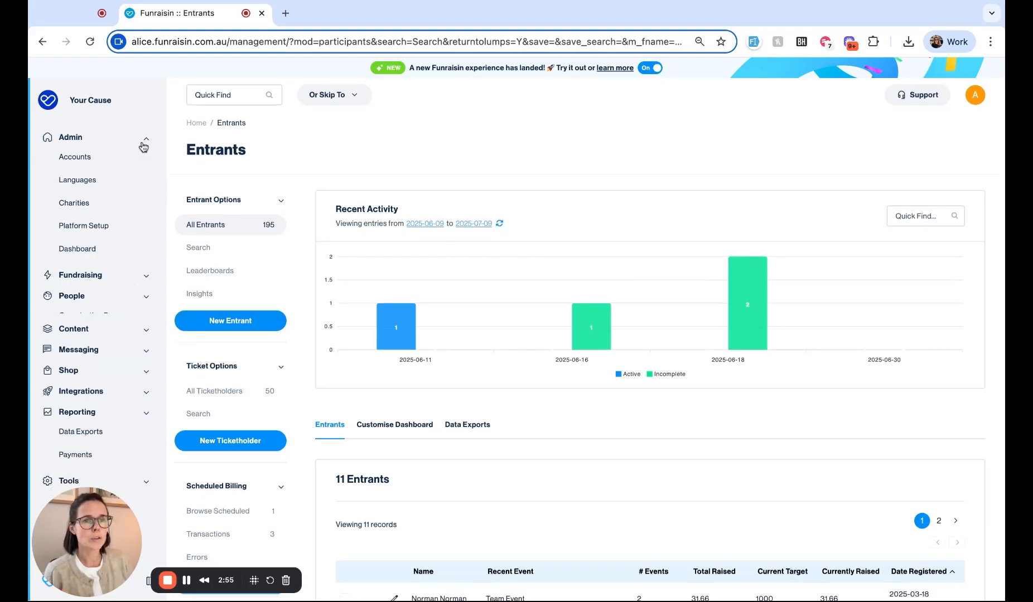
# Step: Go to the Smart Lists page under Tools in the sidebar
pyautogui.click(145, 139)
pyautogui.scroll(-1, 120, 299)
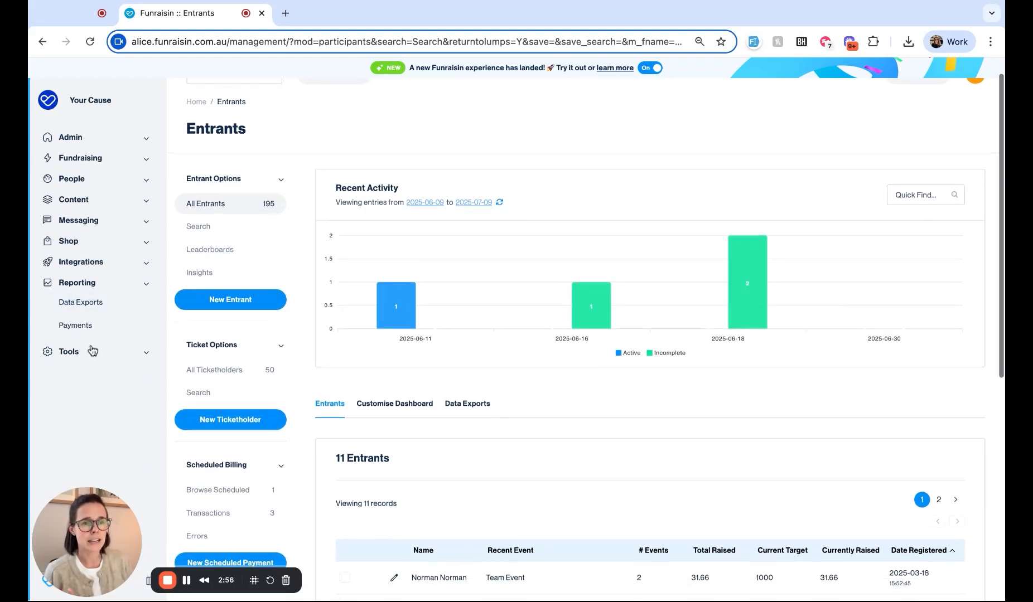
pyautogui.click(95, 355)
pyautogui.scroll(-2, 90, 413)
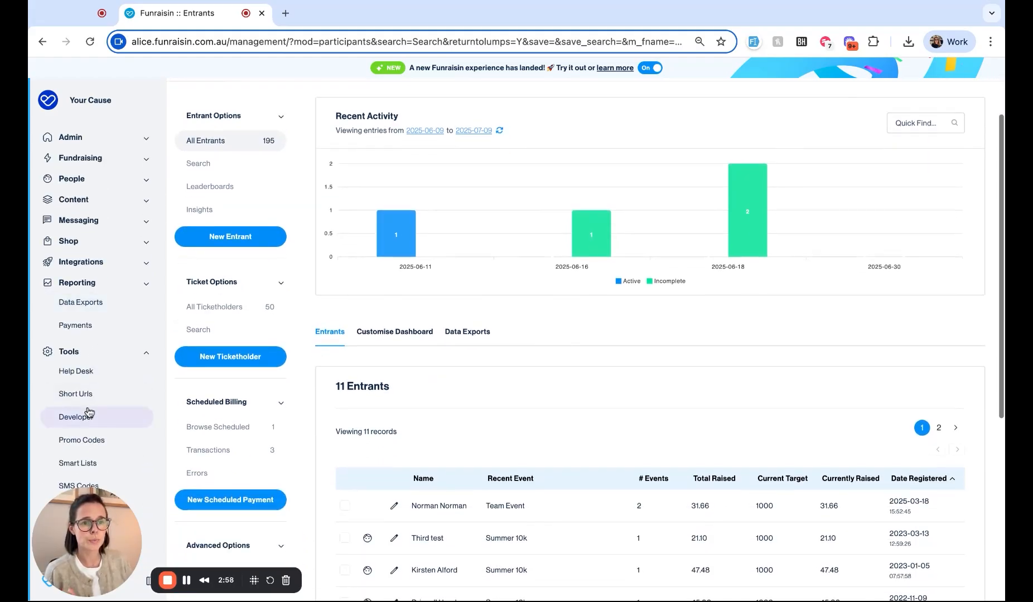
pyautogui.click(83, 467)
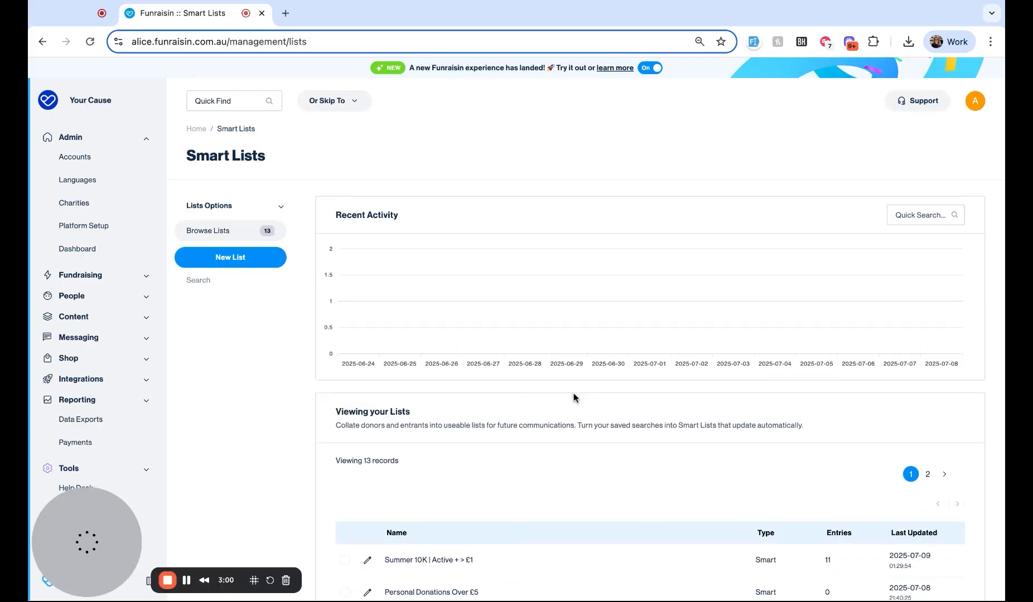
pyautogui.scroll(-3, 574, 397)
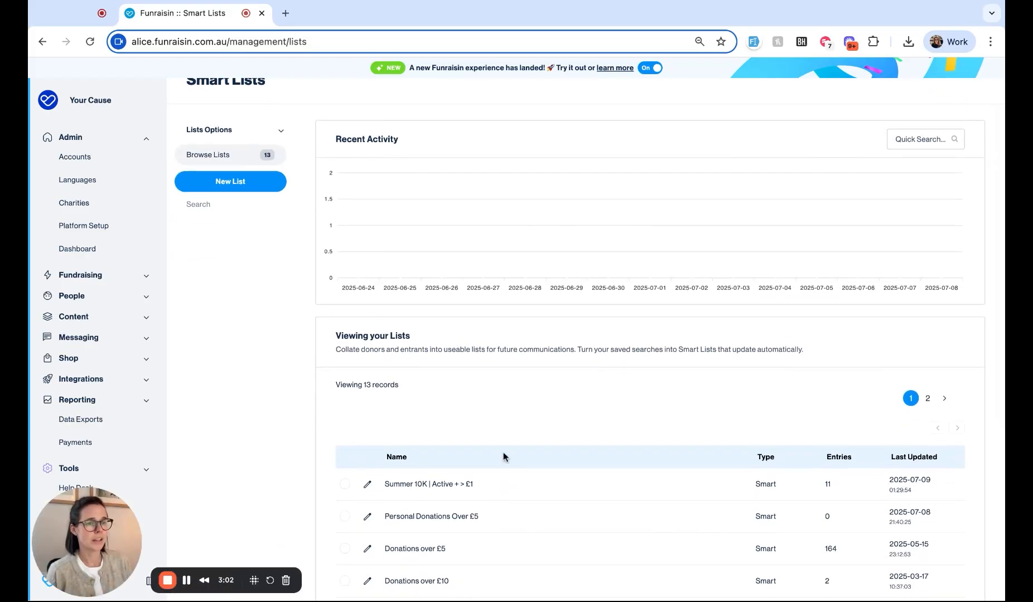
# Step: Open the 'Summer 10K | Active + > £1' list for editing to check its 11 contacts
pyautogui.click(367, 484)
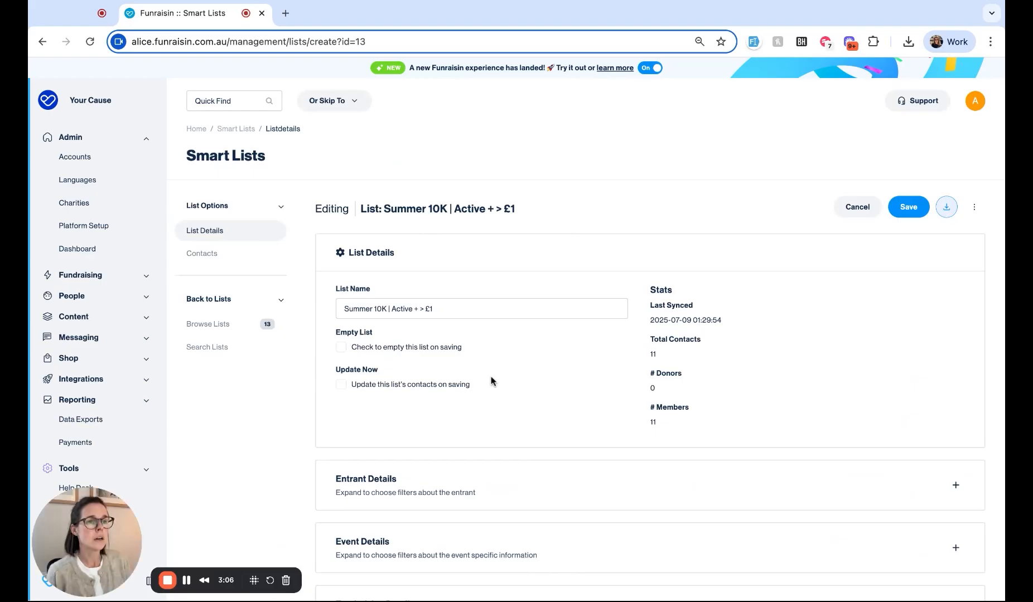
pyautogui.scroll(-2, 847, 471)
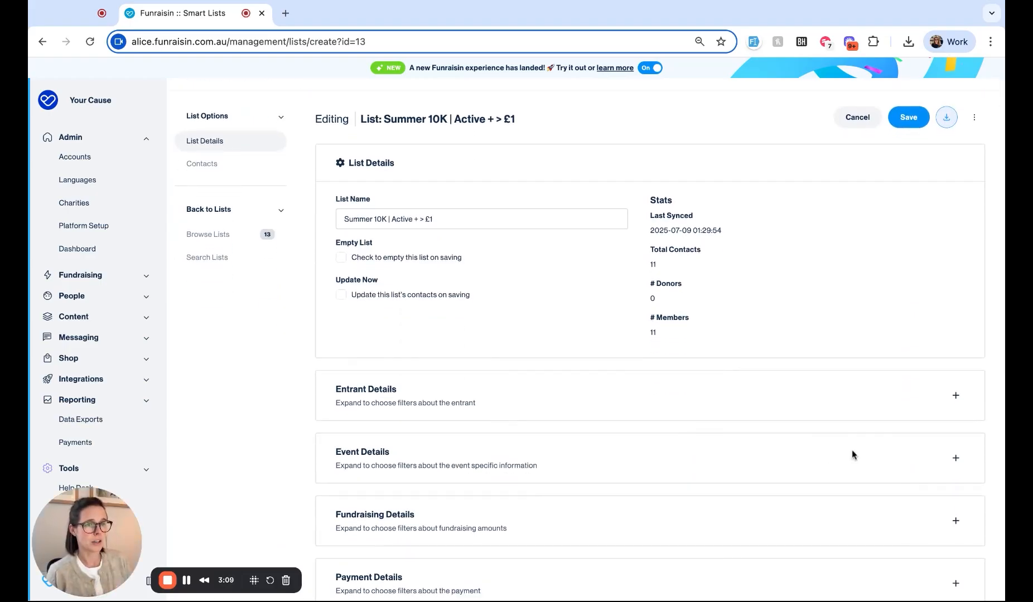
pyautogui.scroll(2, 851, 449)
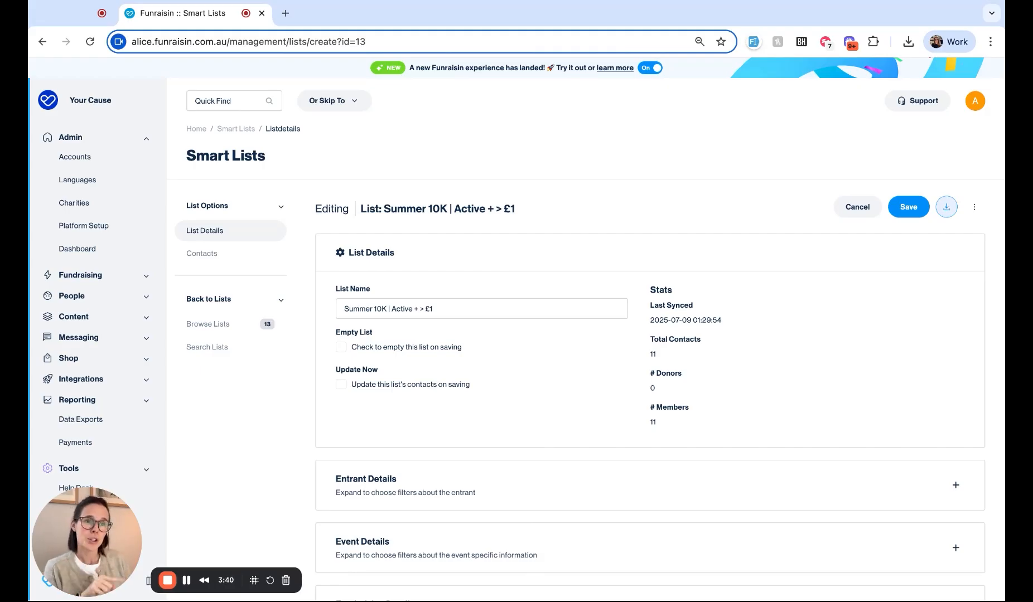
pyautogui.click(139, 144)
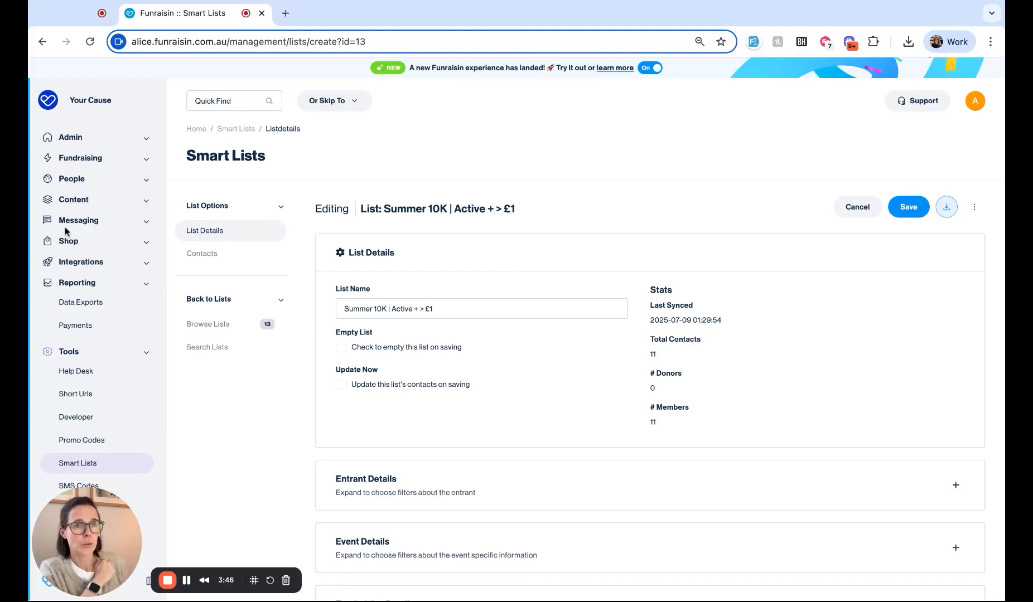
pyautogui.click(95, 159)
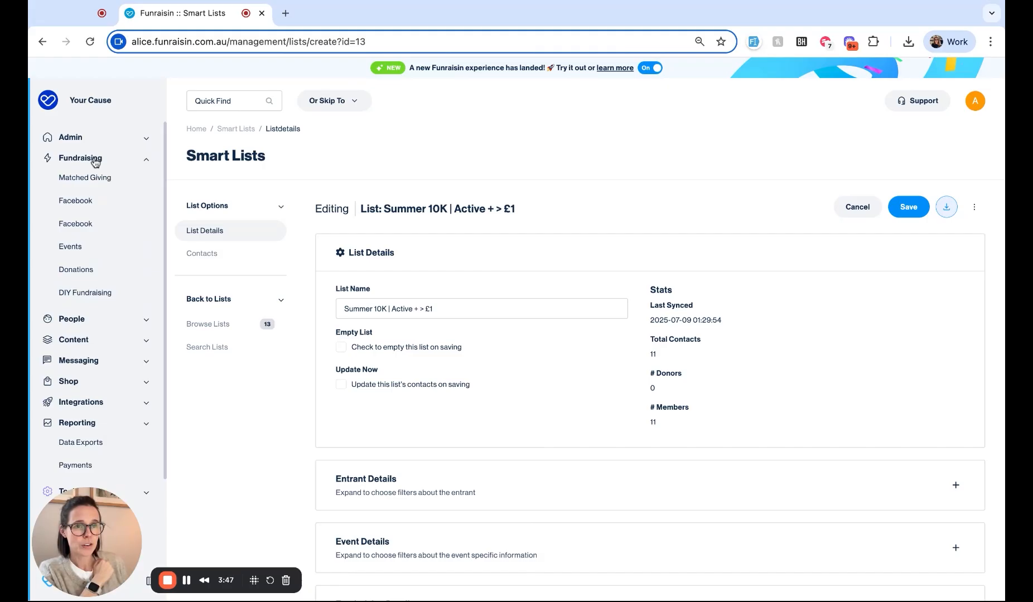
# Step: Open Search Donations under Fundraising > Donations and expand the Payment Details filters
pyautogui.click(92, 278)
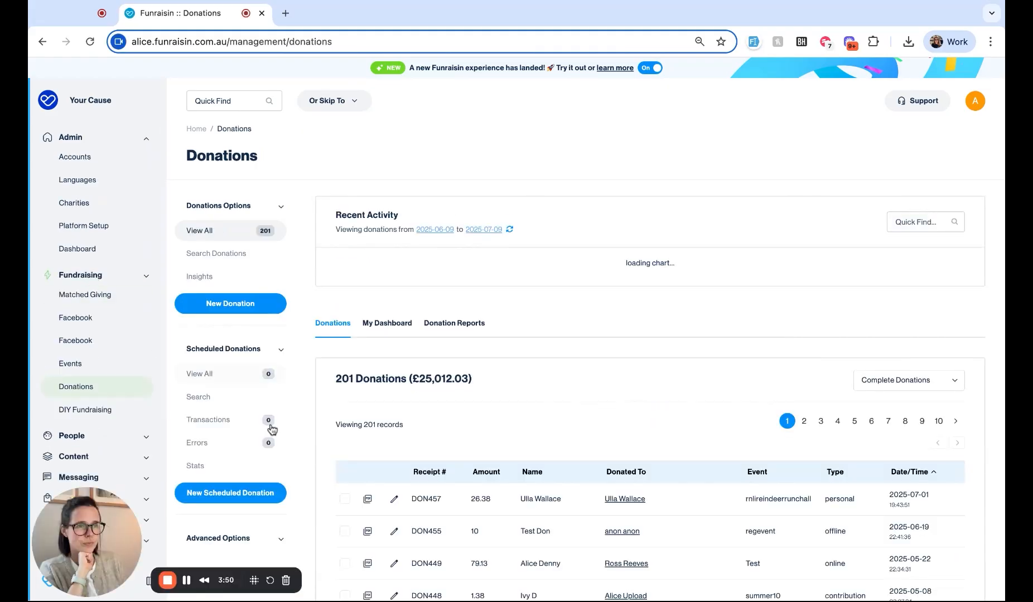
pyautogui.click(214, 256)
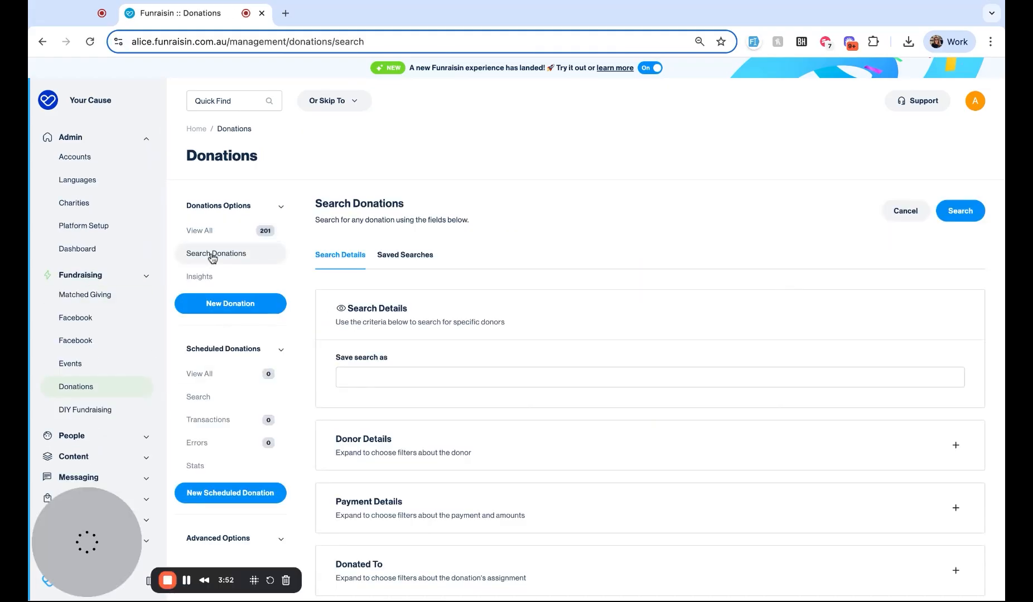
pyautogui.scroll(-2, 713, 402)
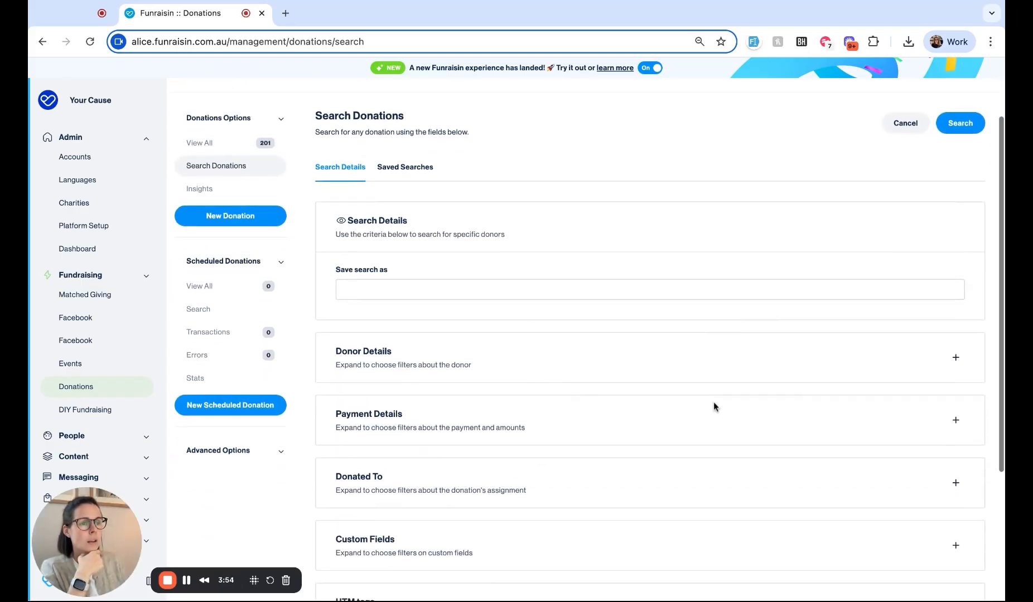
pyautogui.scroll(-1, 713, 402)
pyautogui.click(944, 317)
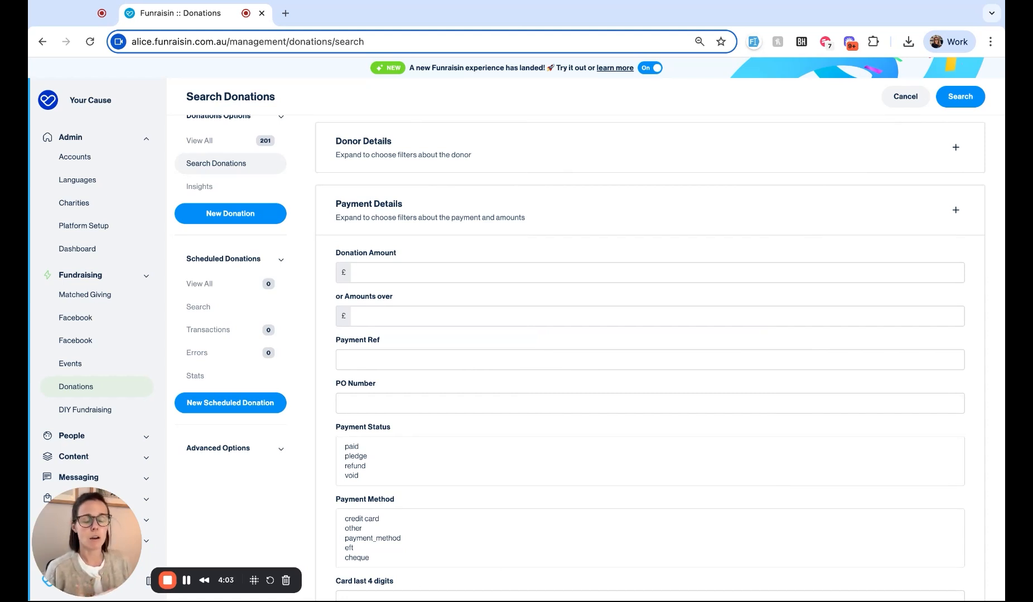
# Step: Enter 100 in the 'or Amounts over' payment filter
pyautogui.click(413, 316)
pyautogui.write('100')
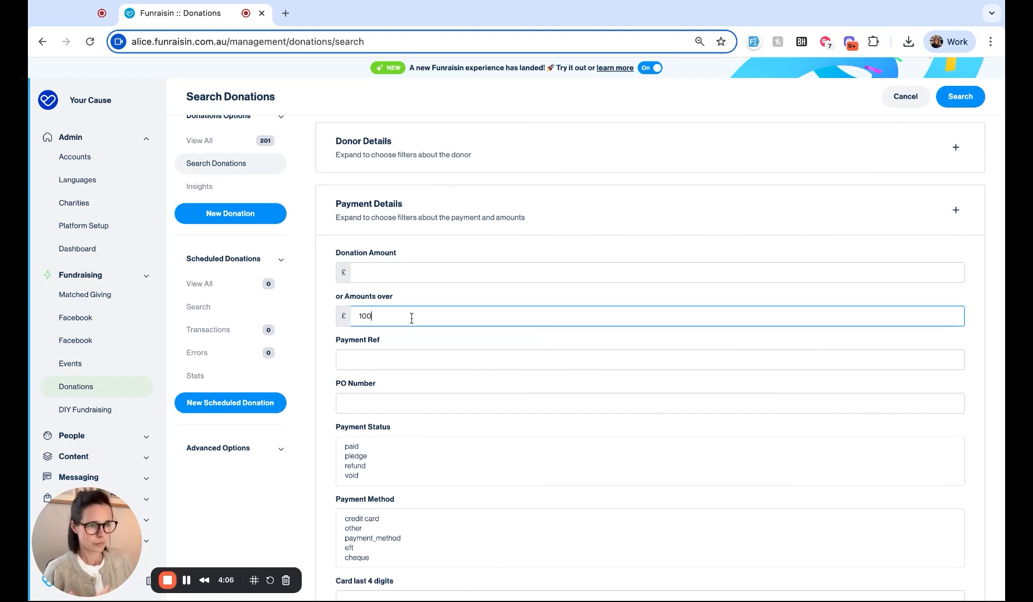
pyautogui.click(325, 346)
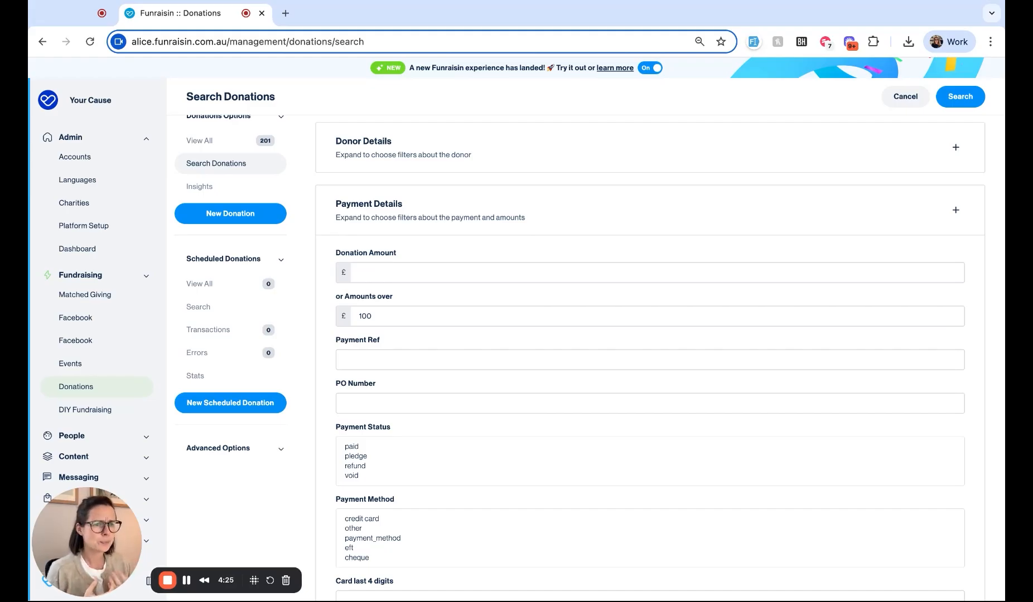
pyautogui.scroll(-4, 299, 555)
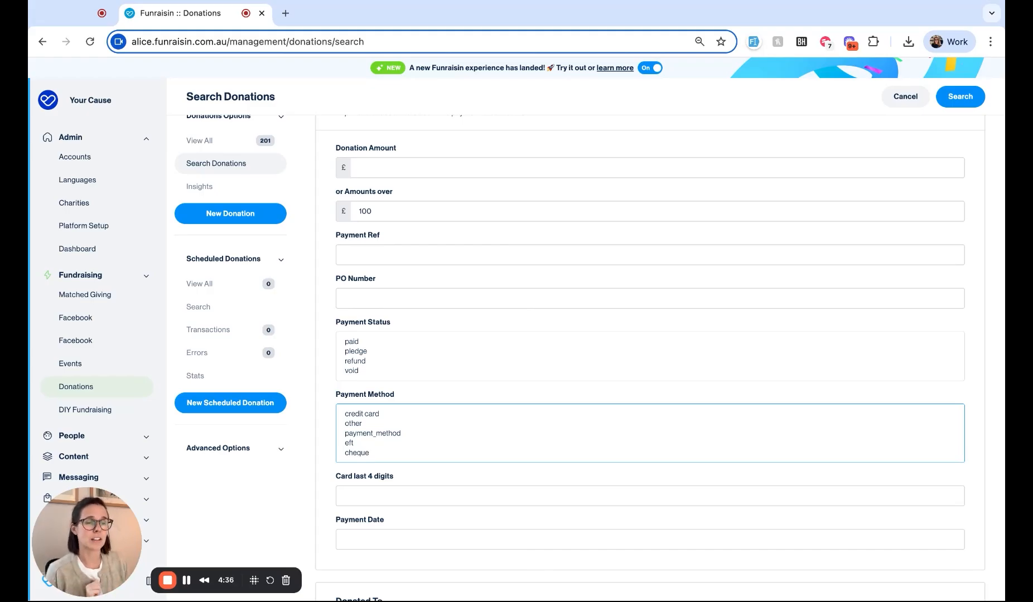
pyautogui.scroll(-8, 942, 385)
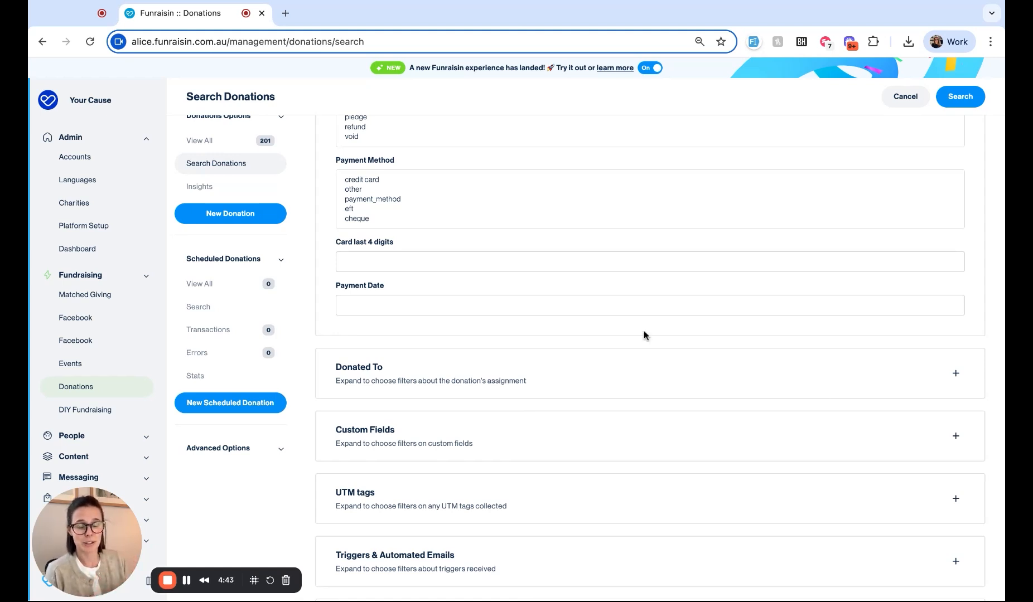
# Step: Review the Donated To and donor filters, then collapse the donor details section
pyautogui.click(957, 373)
pyautogui.scroll(-3, 672, 382)
pyautogui.scroll(-5, 672, 382)
pyautogui.scroll(15, 672, 382)
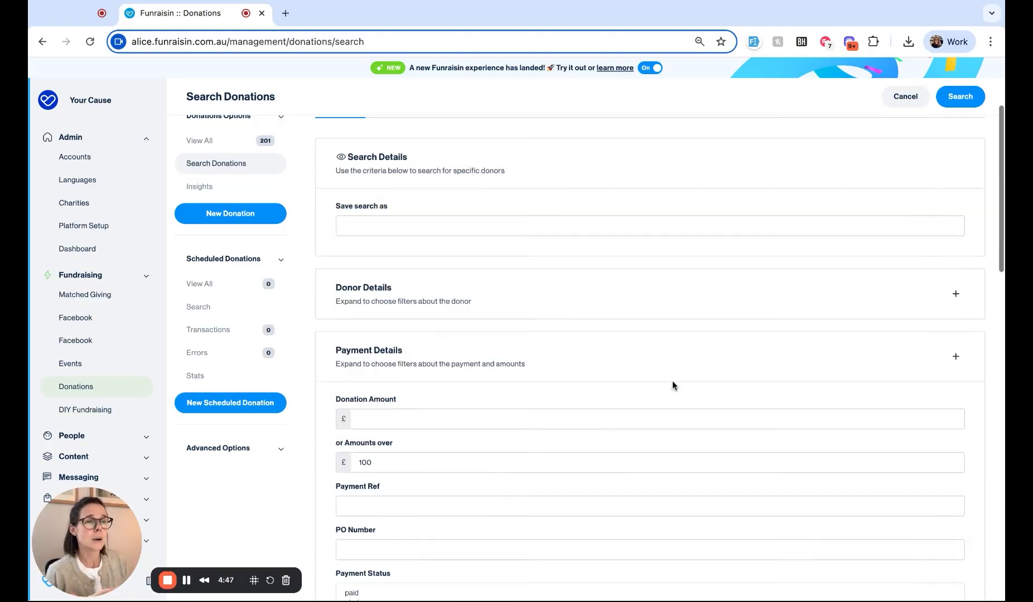
pyautogui.click(956, 335)
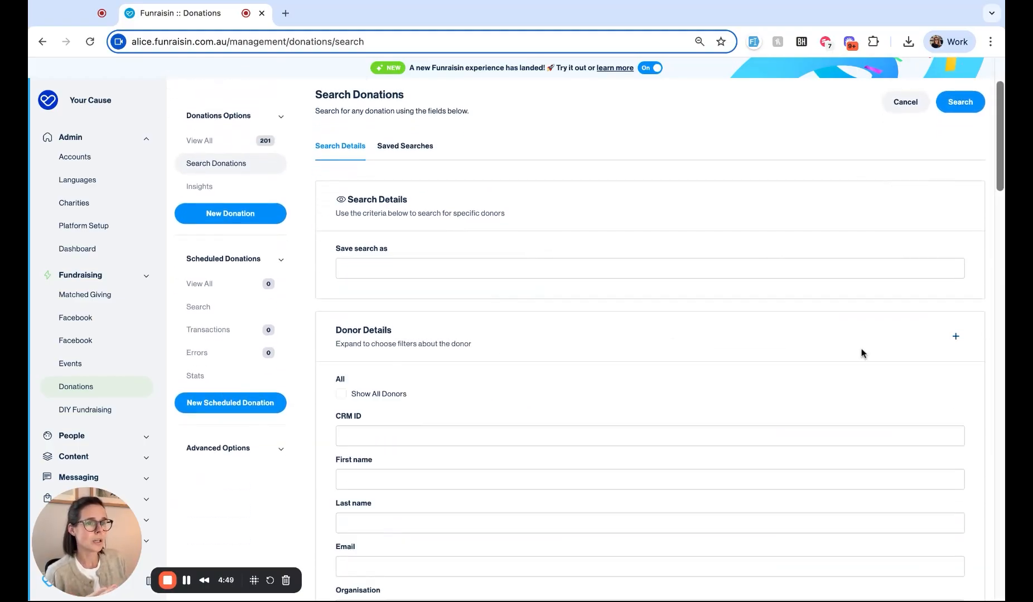
pyautogui.scroll(-10, 579, 389)
pyautogui.scroll(-1, 579, 390)
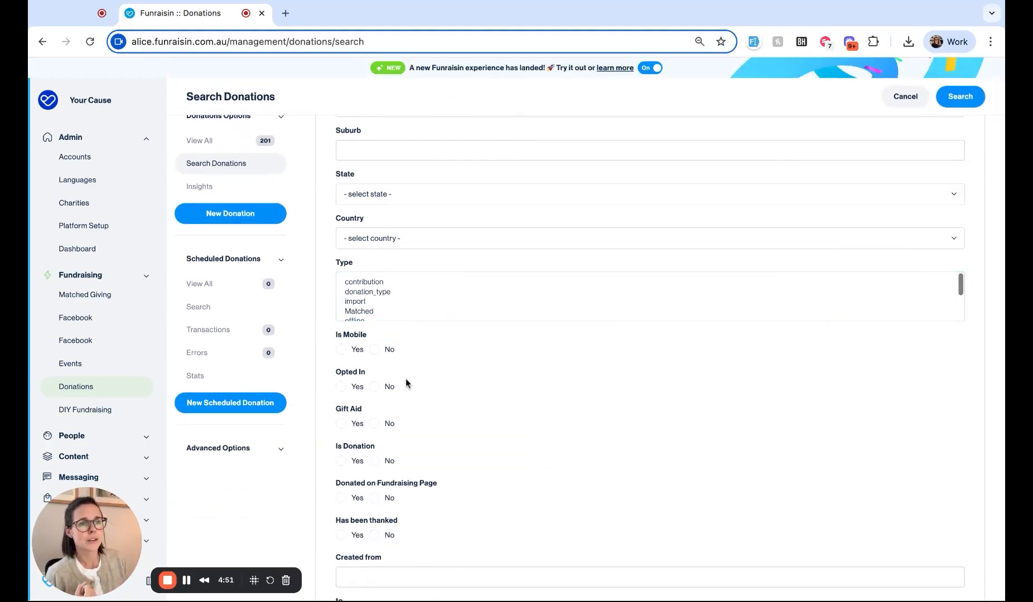
pyautogui.scroll(-2, 406, 383)
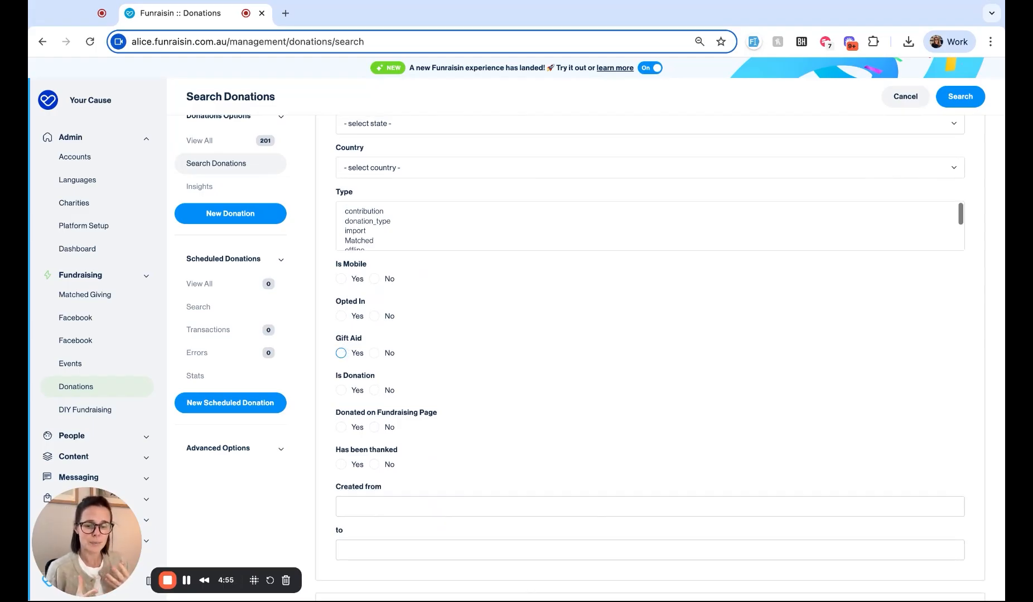
pyautogui.scroll(-12, 634, 420)
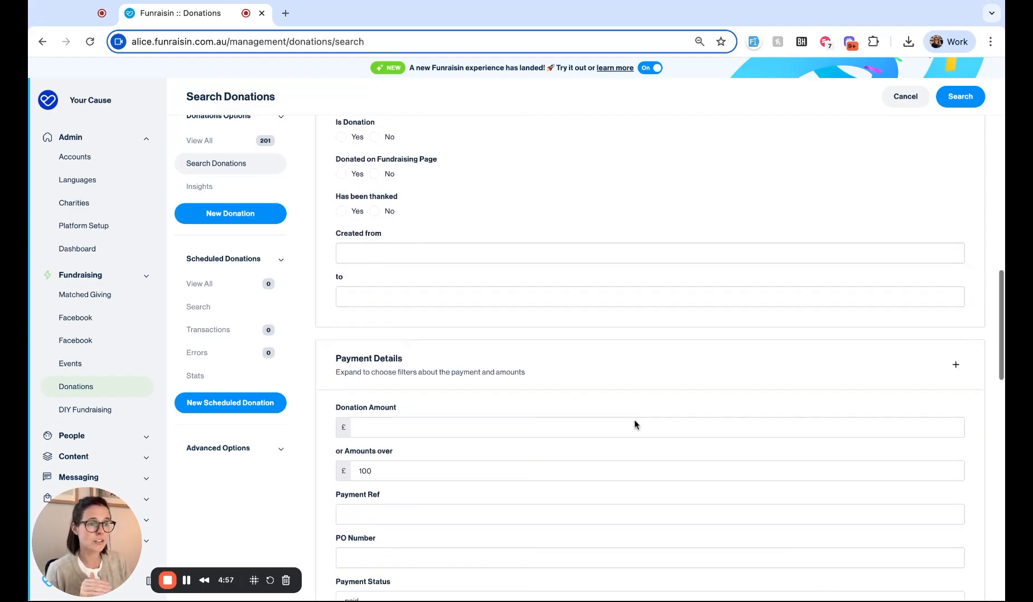
pyautogui.scroll(-10, 635, 420)
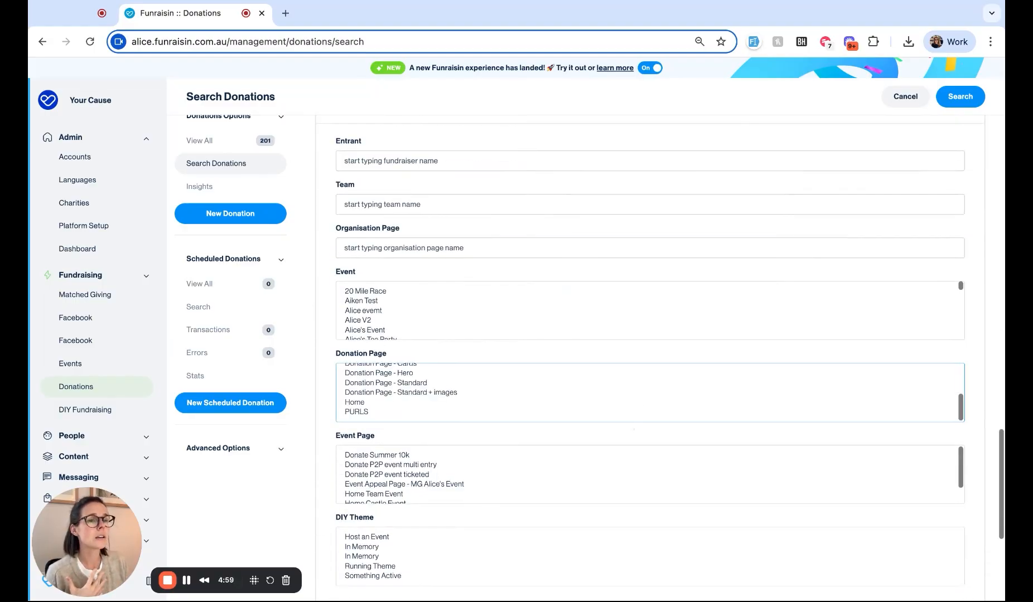
pyautogui.scroll(-5, 980, 306)
pyautogui.scroll(2, 915, 378)
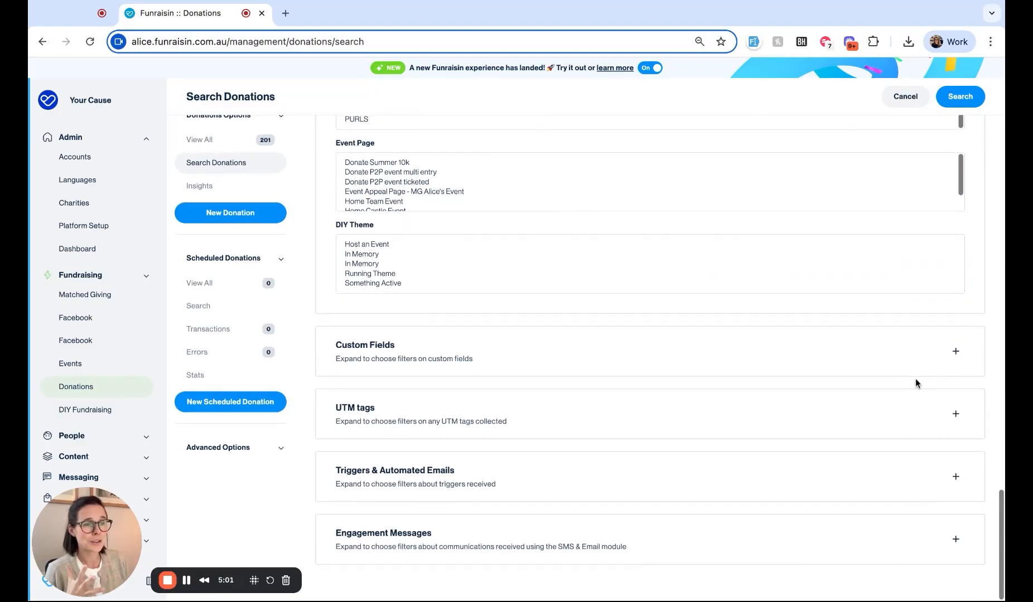
pyautogui.scroll(7, 846, 370)
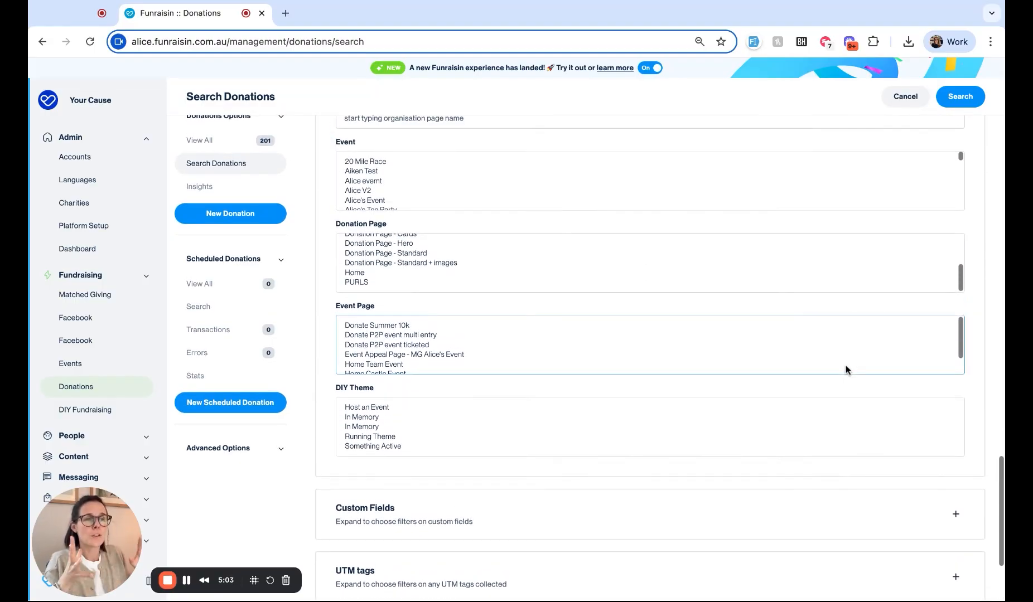
pyautogui.scroll(9, 846, 359)
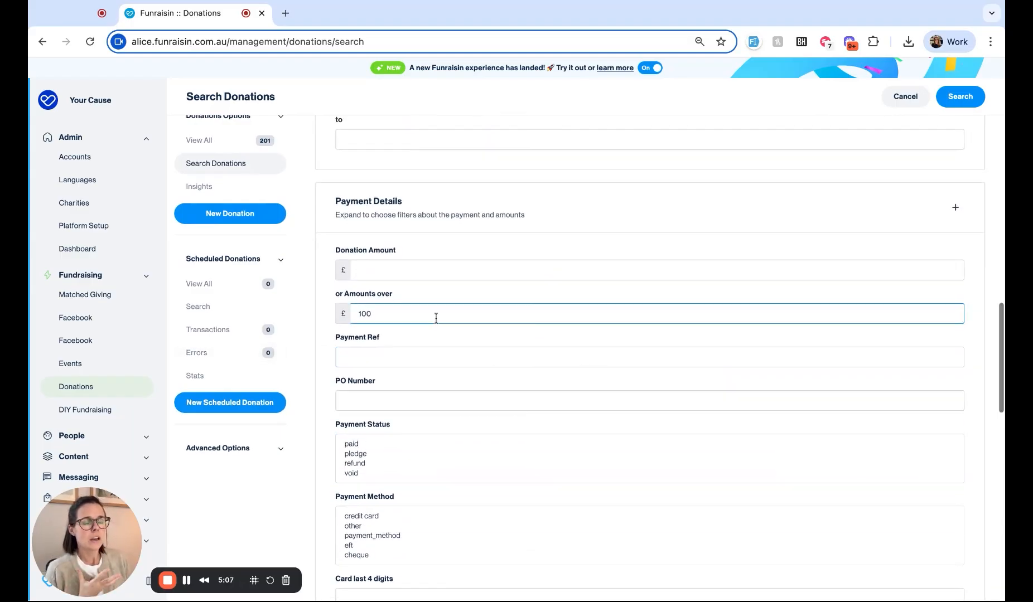
pyautogui.scroll(-1, 436, 317)
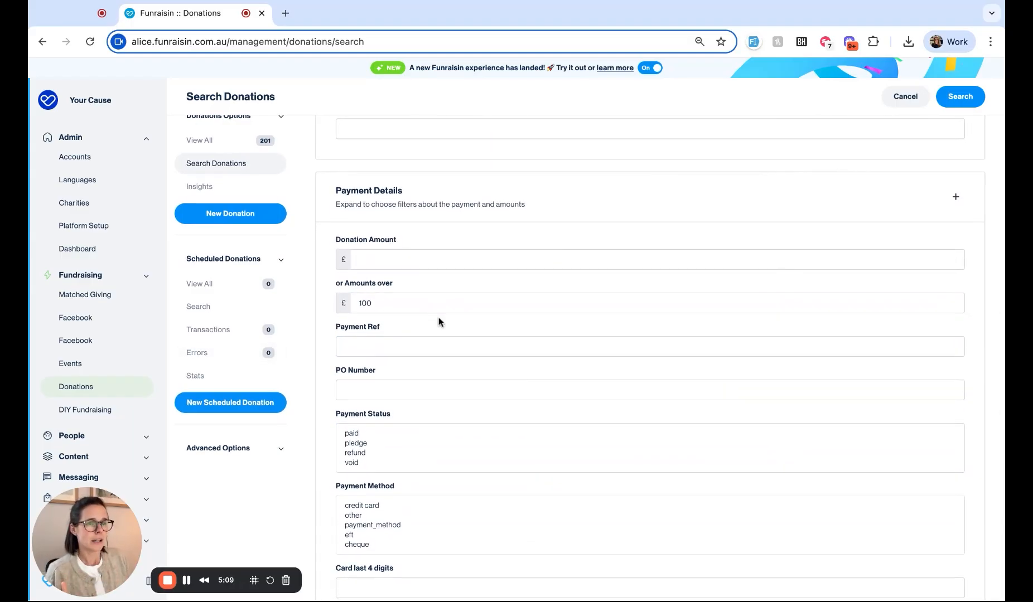
pyautogui.click(423, 305)
pyautogui.scroll(2, 398, 309)
pyautogui.scroll(11, 398, 438)
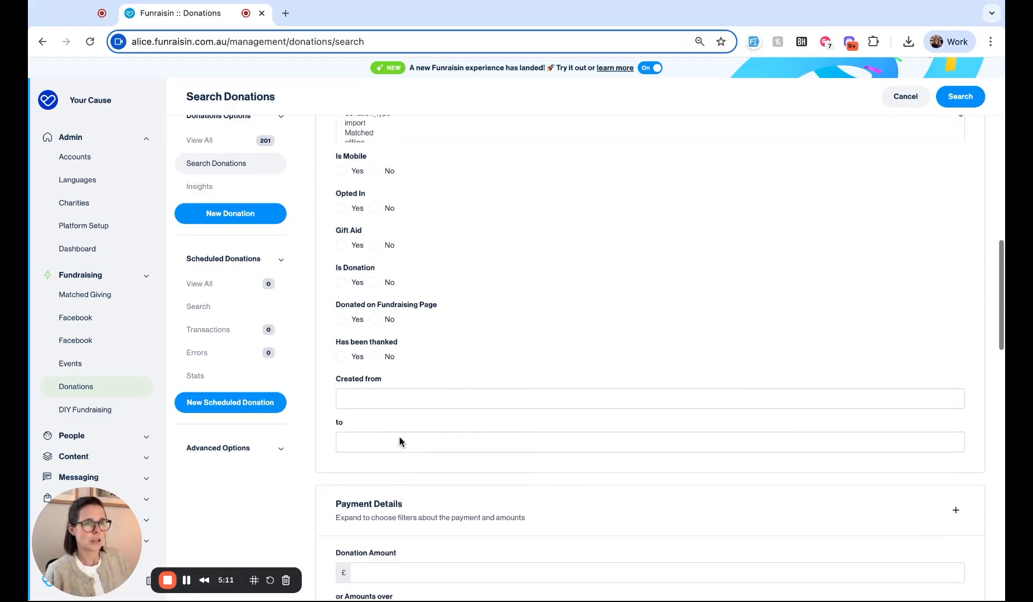
pyautogui.scroll(8, 401, 435)
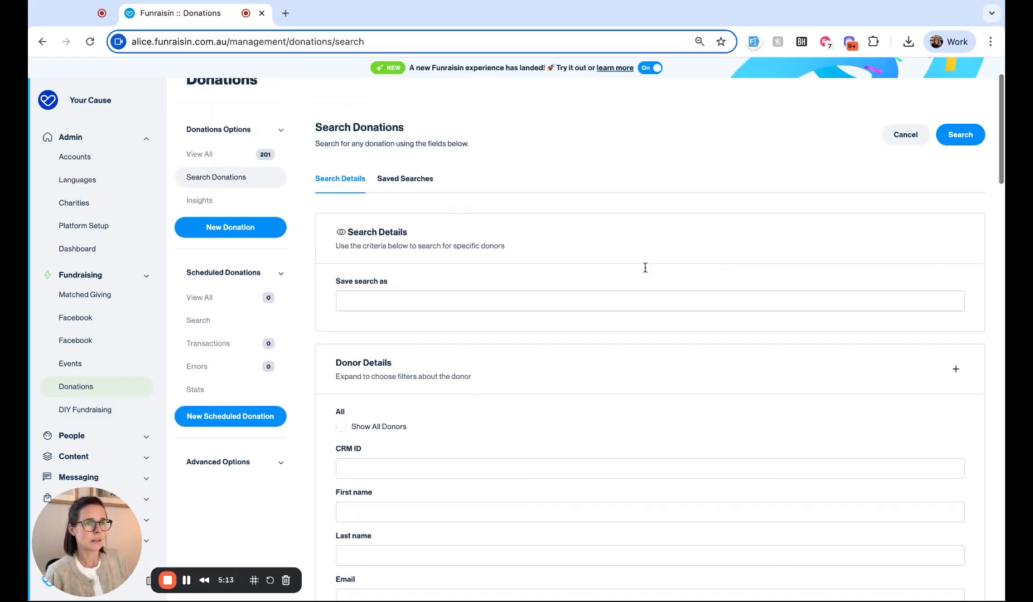
pyautogui.click(957, 371)
pyautogui.scroll(-5, 689, 426)
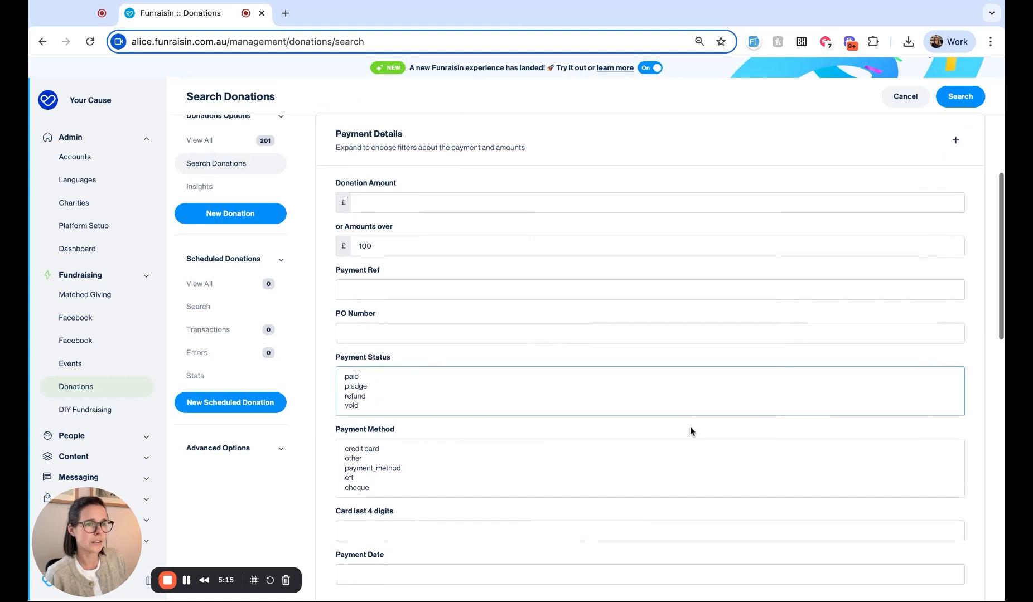
pyautogui.click(947, 194)
pyautogui.scroll(2, 937, 234)
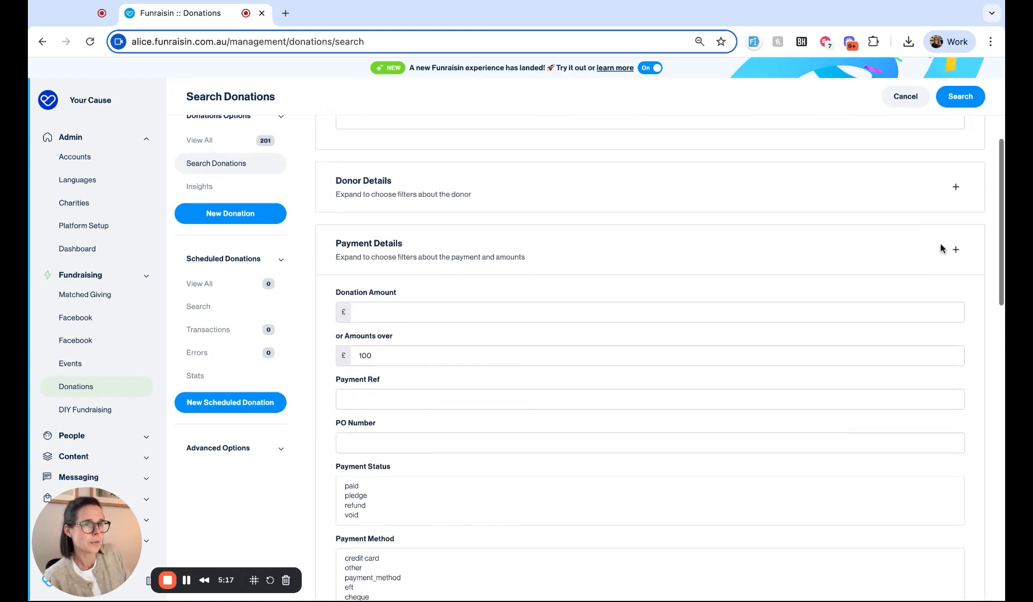
# Step: Limit the donation search to the Summer 10k event and run it, returning 8 donations (£10,822.00)
pyautogui.click(955, 249)
pyautogui.scroll(-2, 663, 454)
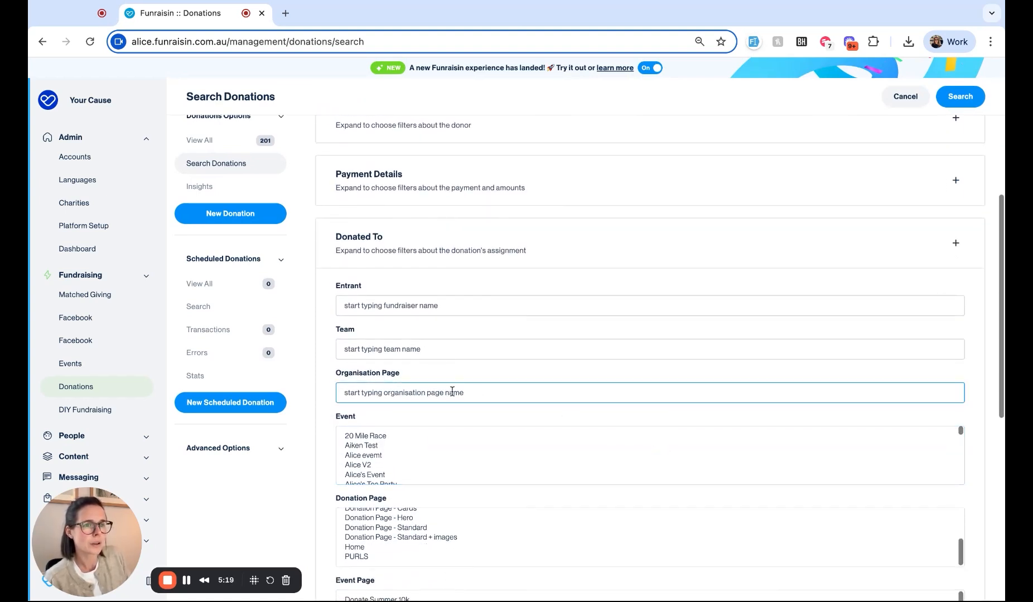
pyautogui.scroll(-2, 472, 414)
pyautogui.scroll(-10, 387, 334)
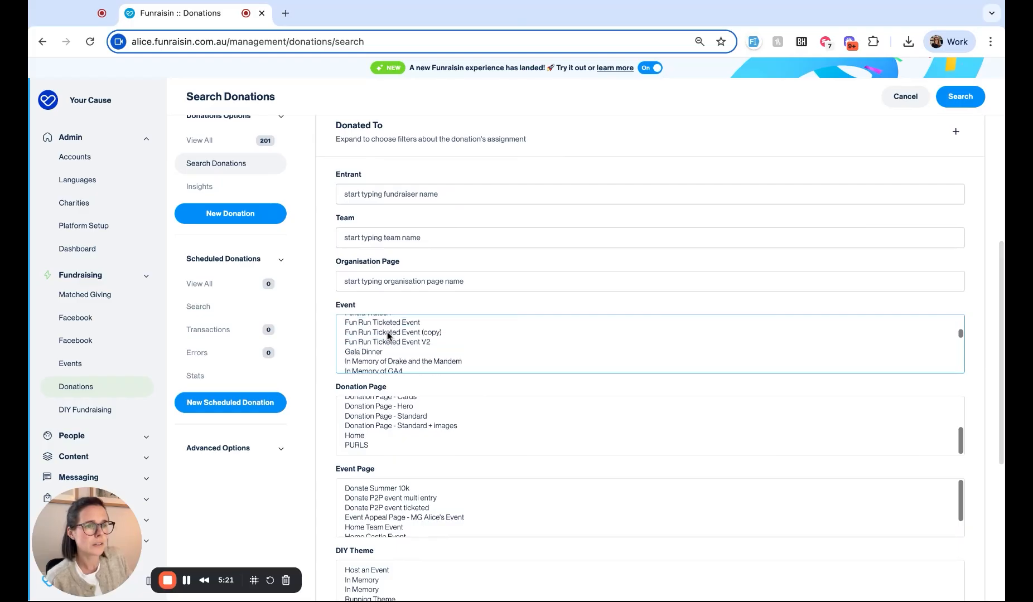
pyautogui.scroll(3, 387, 338)
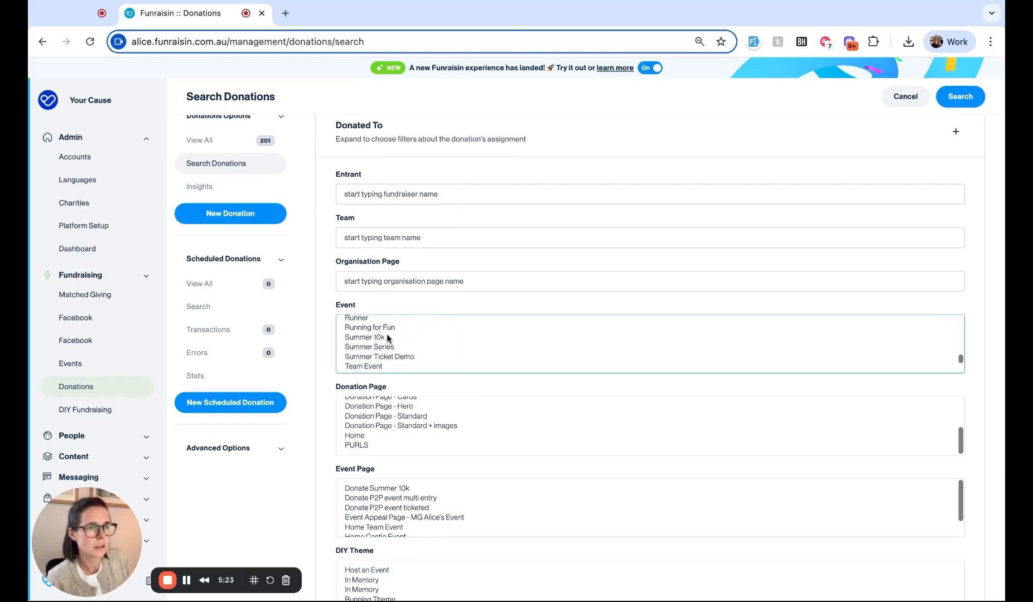
pyautogui.click(380, 355)
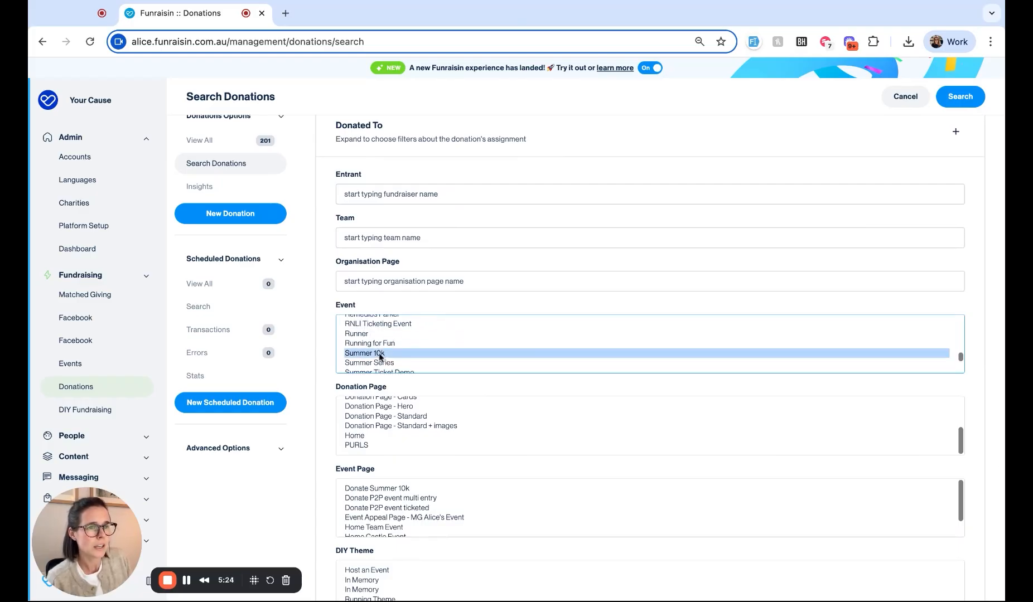
pyautogui.click(954, 99)
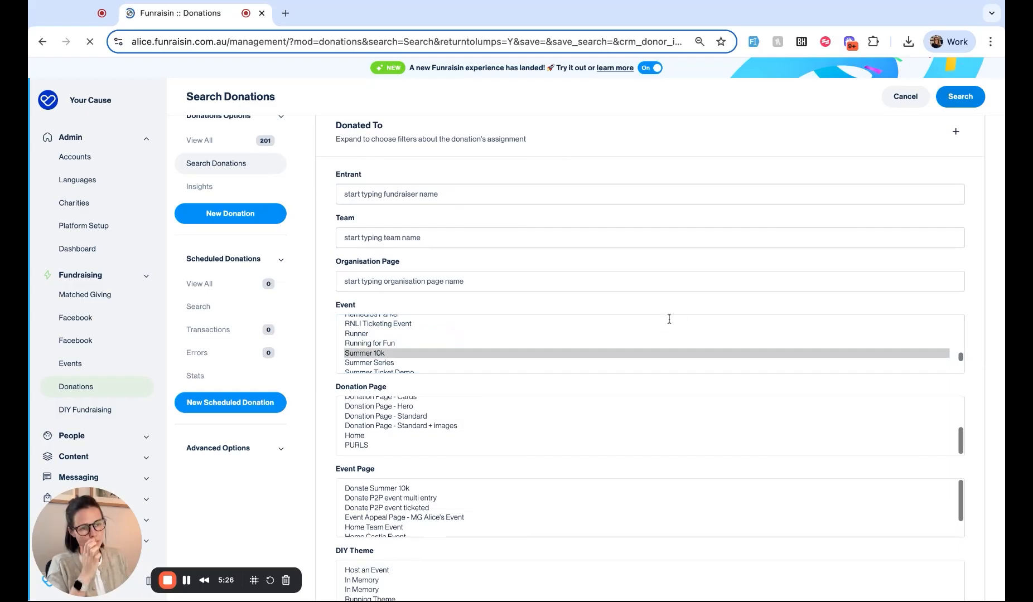
pyautogui.scroll(-5, 670, 316)
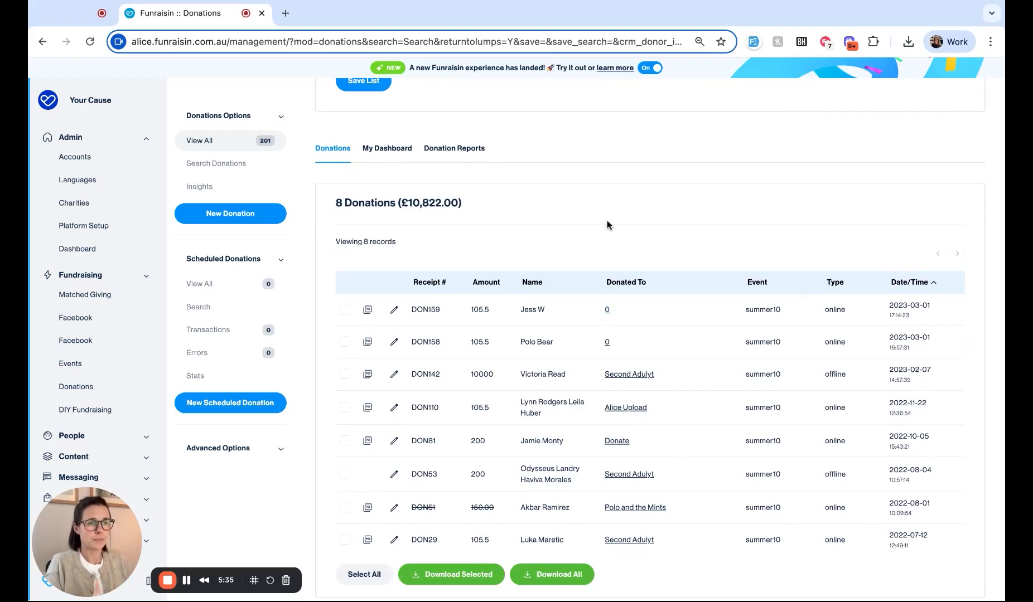
pyautogui.scroll(3, 606, 223)
# Step: Save the donation search as a new Smart List named 'Summer 10K | Donations over £100'
pyautogui.click(390, 223)
pyautogui.write('Su')
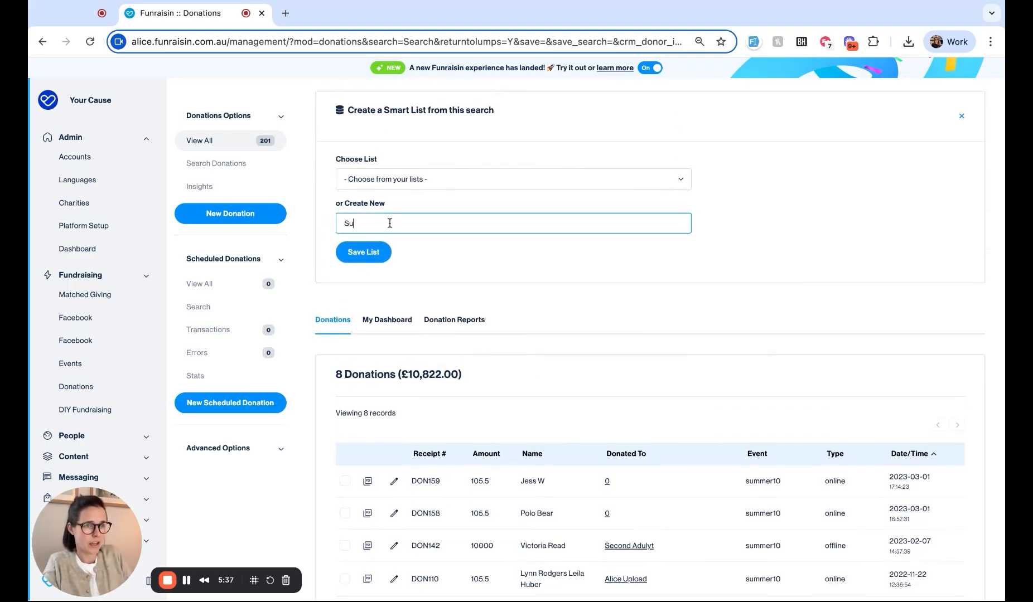
pyautogui.write('mmer 10')
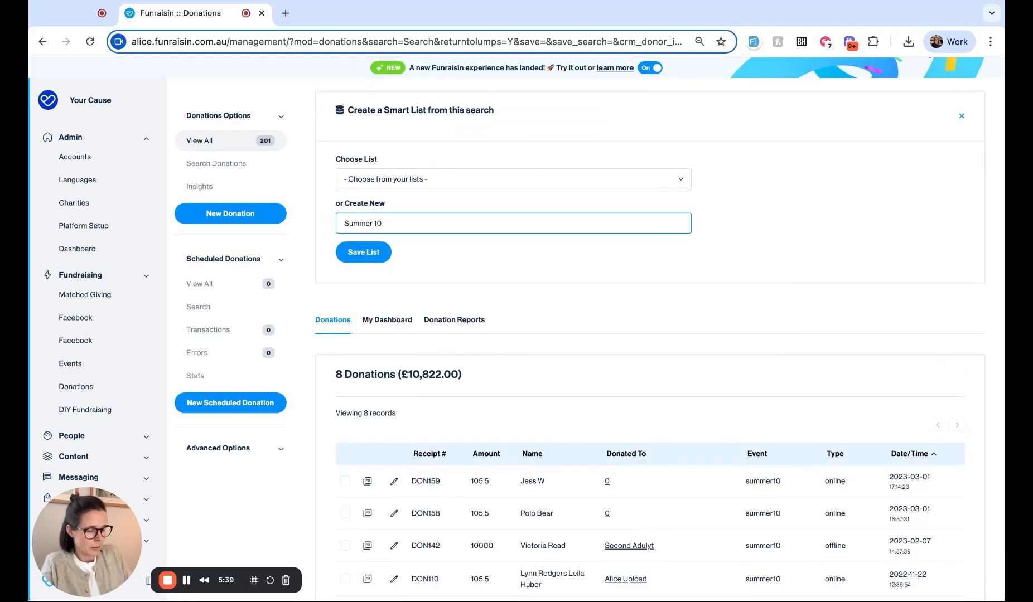
pyautogui.write('K | dona')
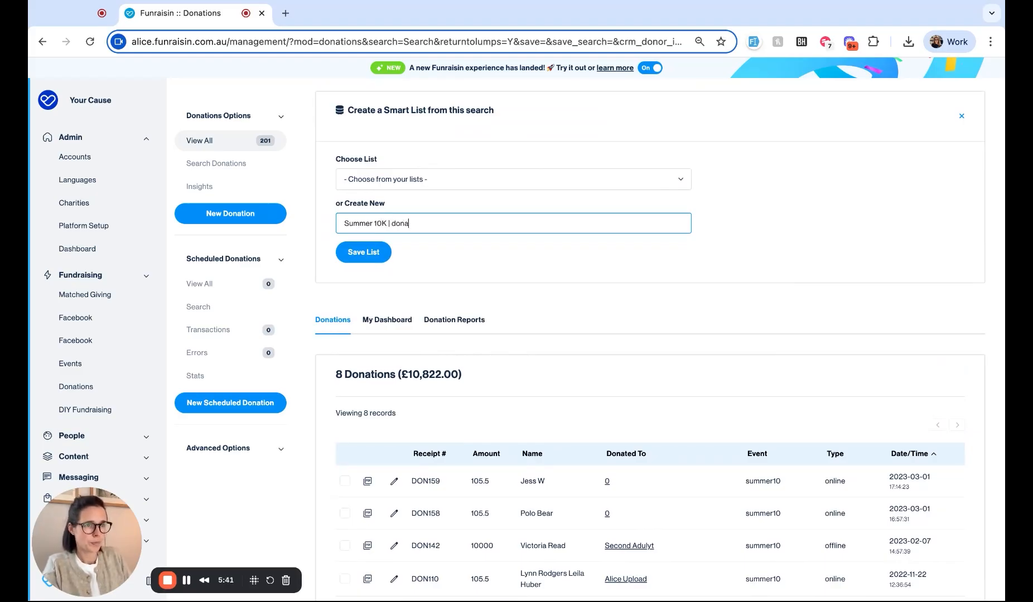
pyautogui.write('tions')
pyautogui.press('BackSpace')
pyautogui.press('BackSpace')
pyautogui.press('BackSpace')
pyautogui.press('BackSpace')
pyautogui.press('BackSpace')
pyautogui.press('BackSpace')
pyautogui.press('BackSpace')
pyautogui.press('BackSpace')
pyautogui.press('BackSpace')
pyautogui.write('Donations over £10')
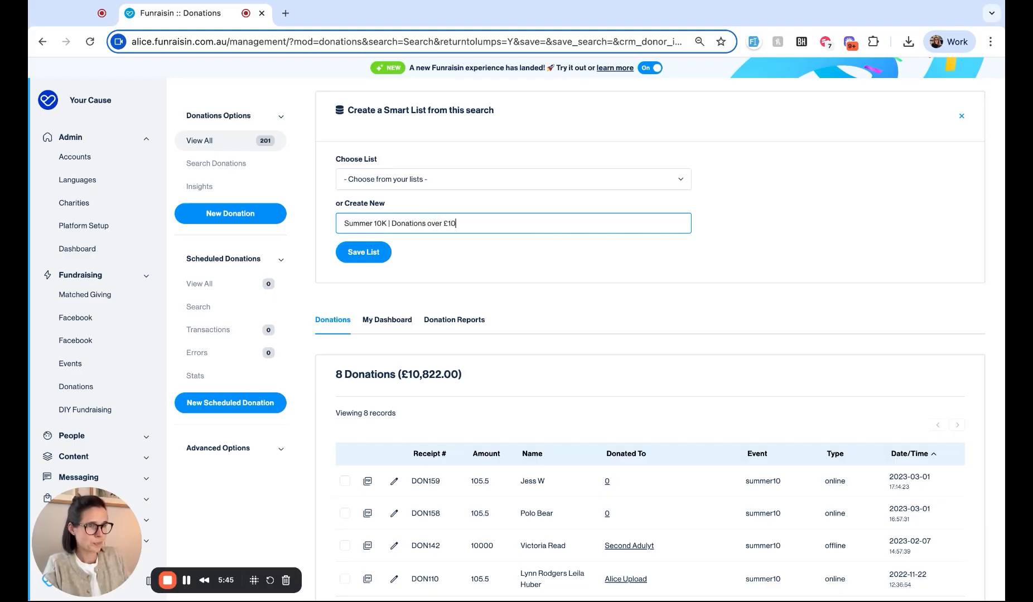
pyautogui.write('0')
pyautogui.click(379, 257)
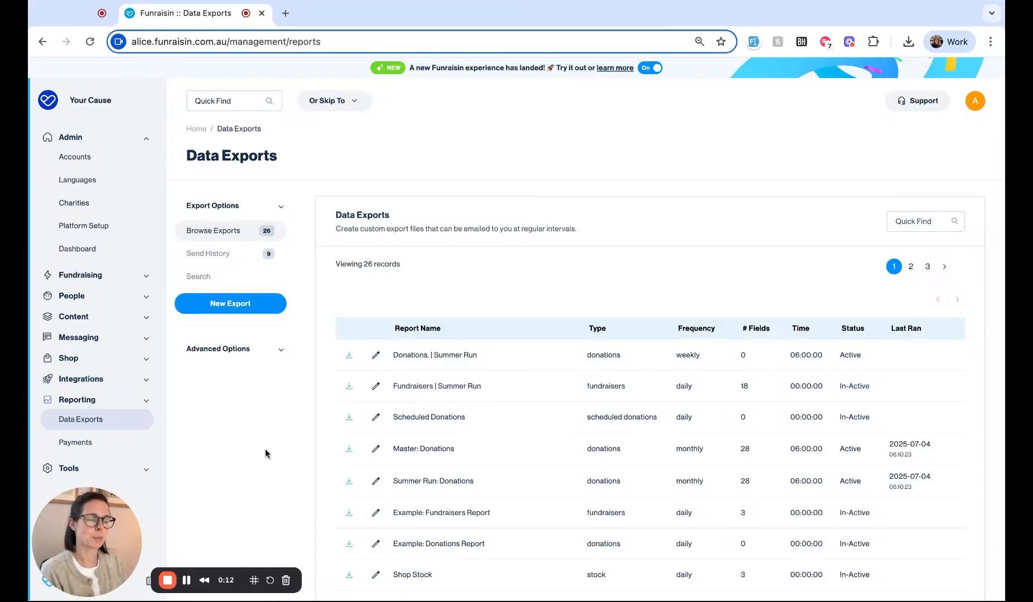
# Step: Reopen the 'Fundraisers | Summer Run' export for editing and bring its Filters section into view
pyautogui.click(376, 387)
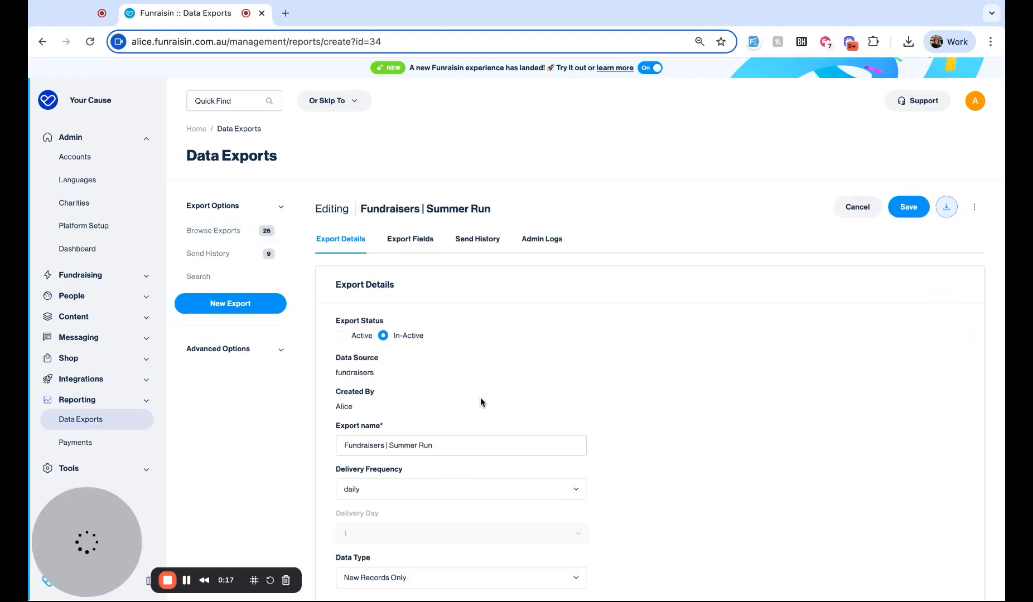
pyautogui.scroll(-6, 480, 397)
pyautogui.scroll(-2, 480, 397)
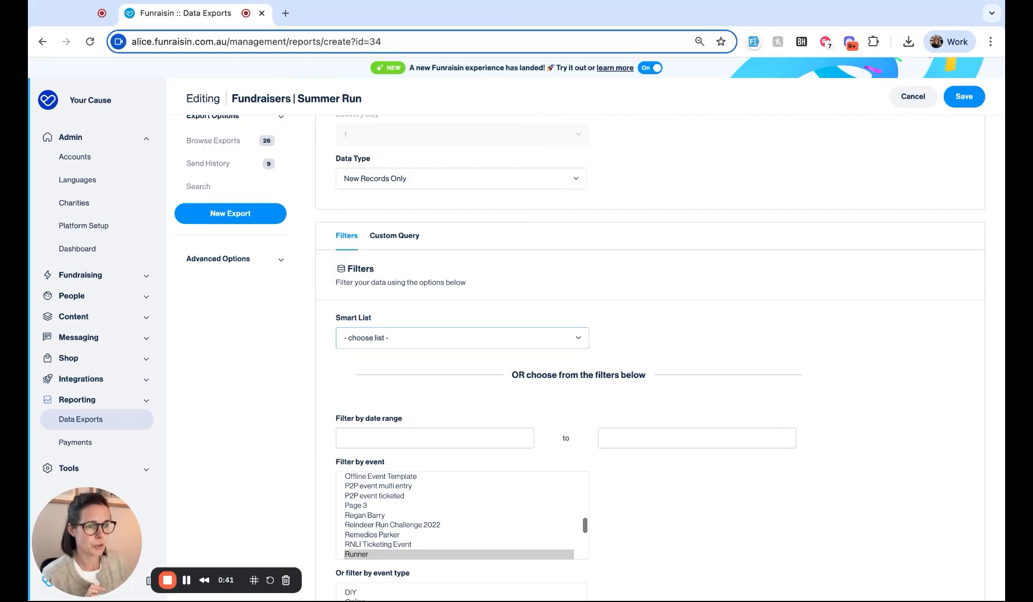
# Step: Pick the 'Summer 10K | Active + > £1' Smart List as the export filter and save
pyautogui.click(354, 342)
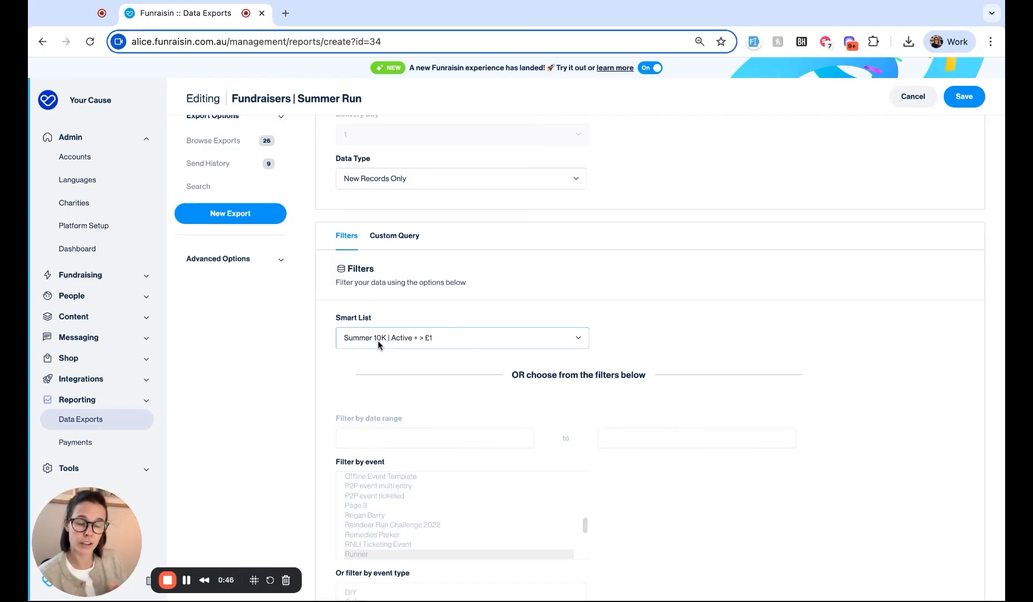
pyautogui.scroll(-3, 463, 379)
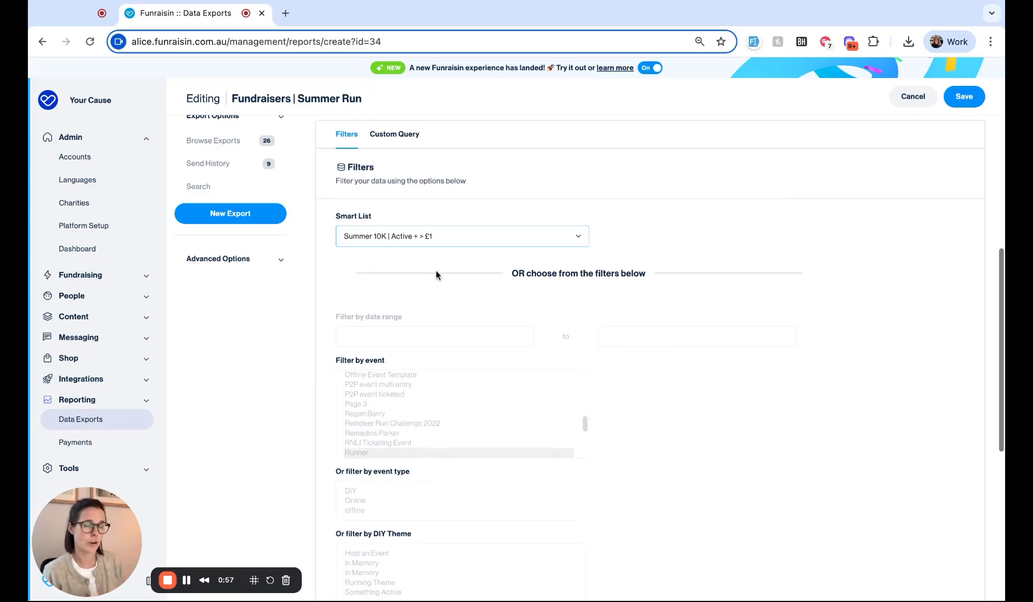
pyautogui.scroll(1, 424, 277)
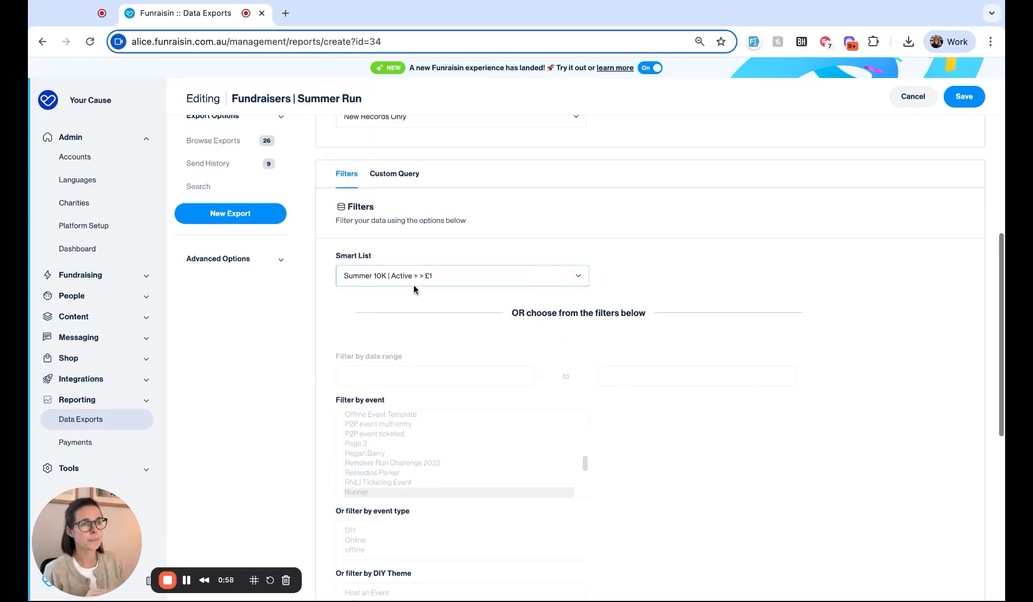
pyautogui.click(967, 102)
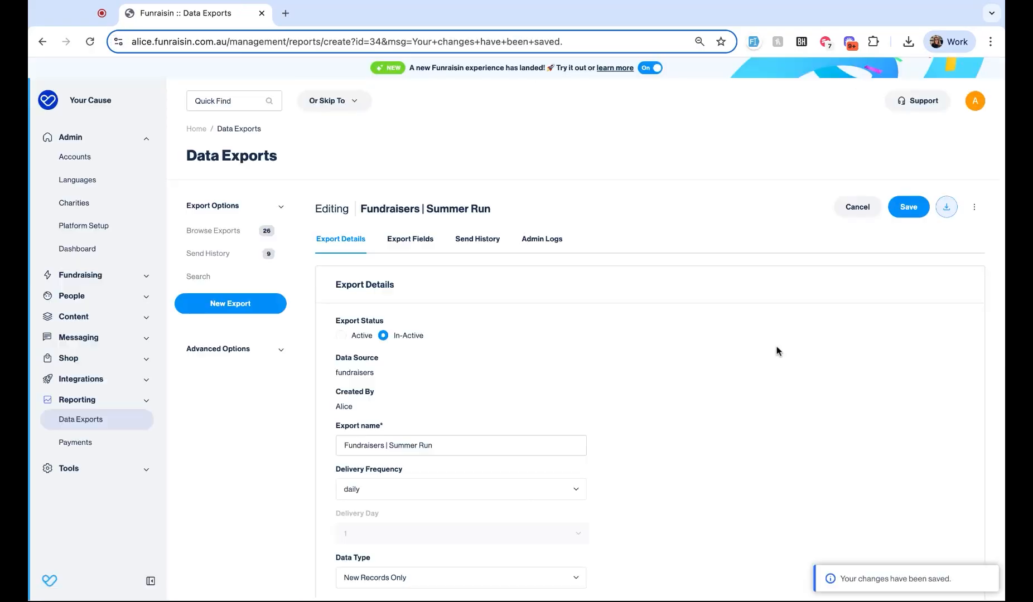
pyautogui.scroll(-5, 777, 350)
pyautogui.scroll(1, 778, 350)
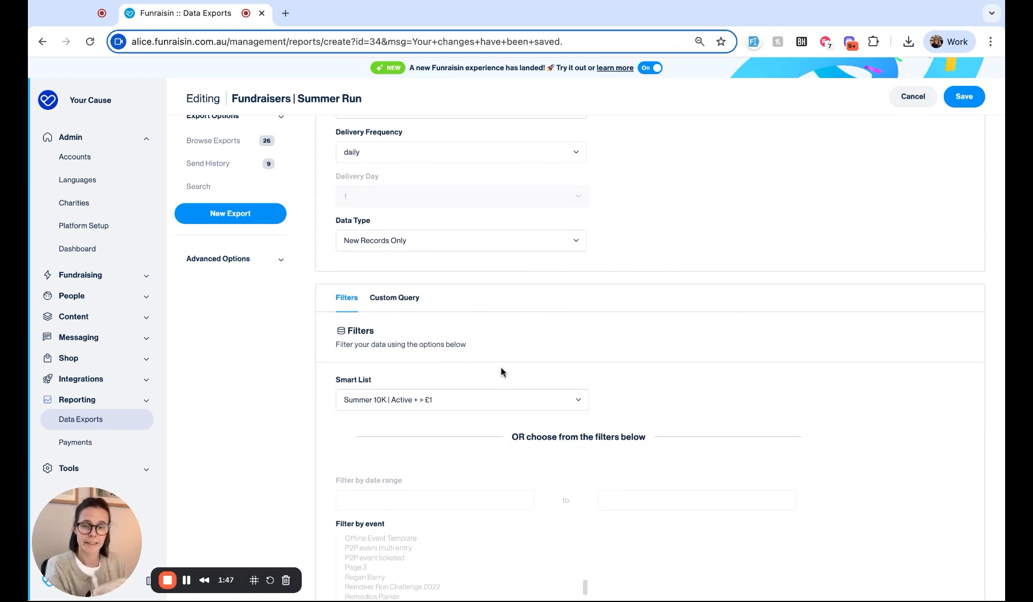
pyautogui.scroll(5, 502, 368)
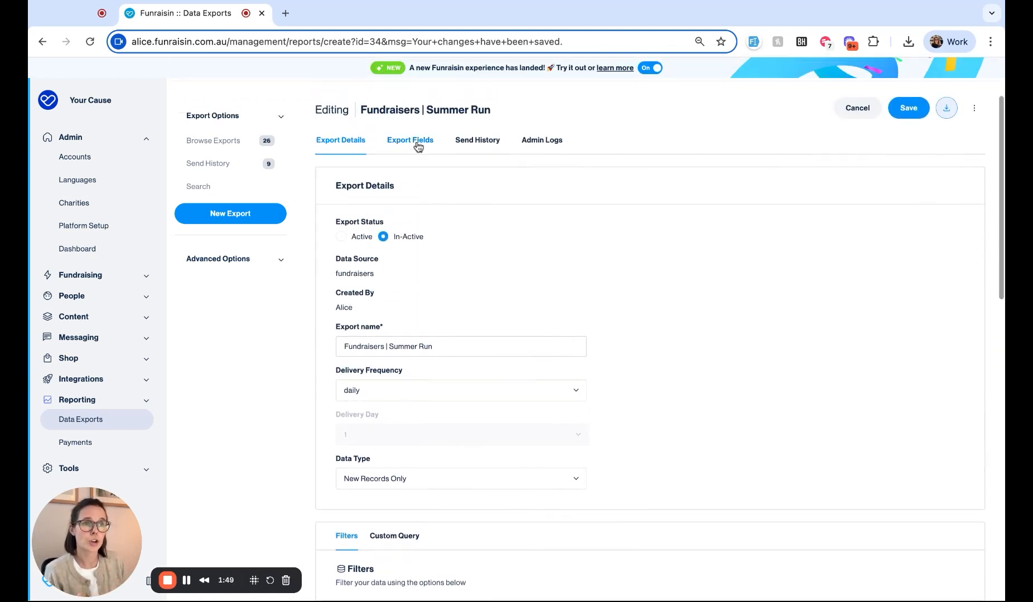
pyautogui.click(417, 143)
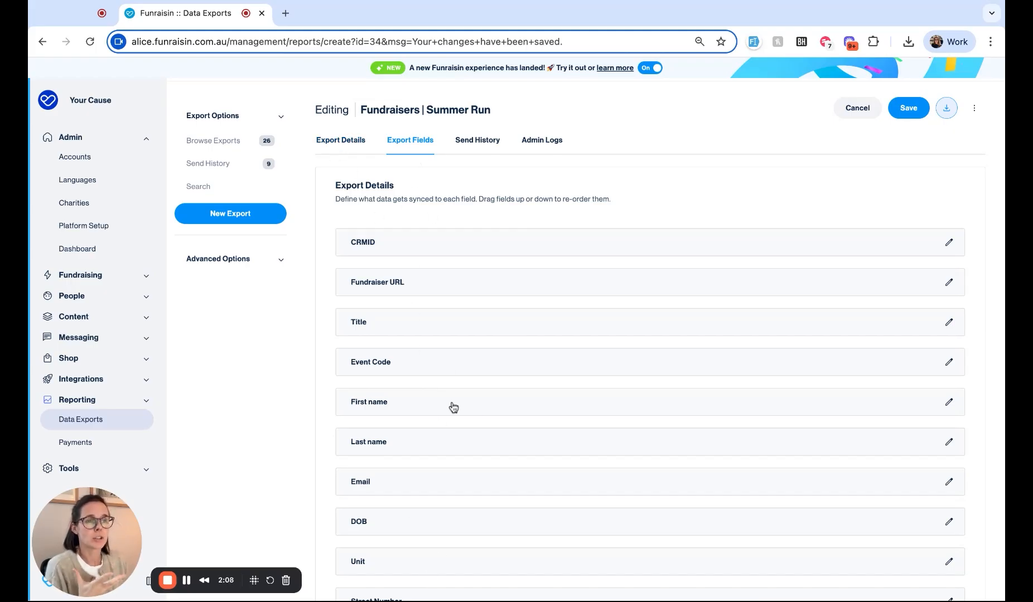
pyautogui.click(346, 145)
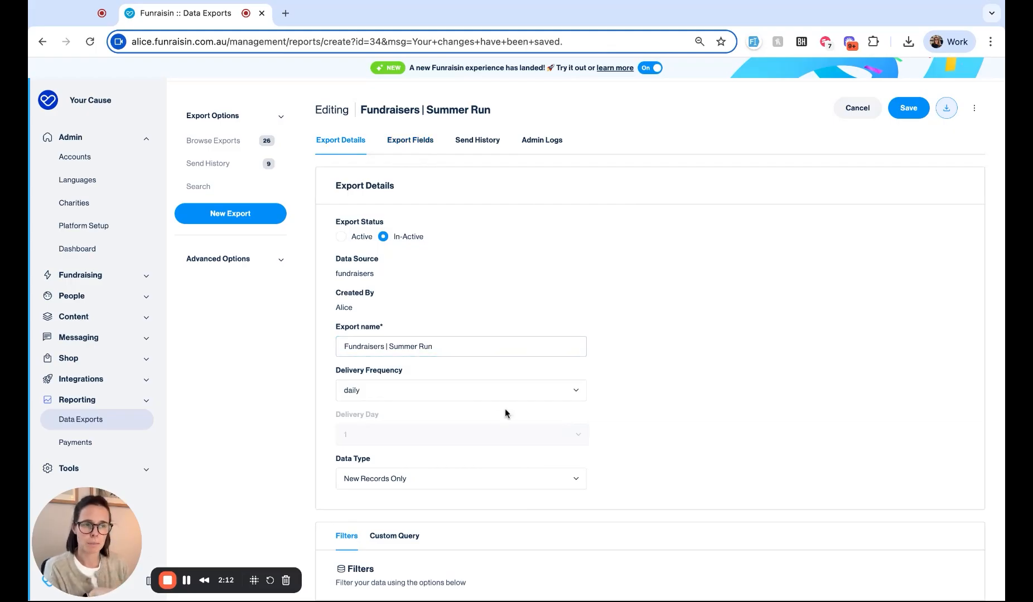
pyautogui.scroll(-5, 504, 411)
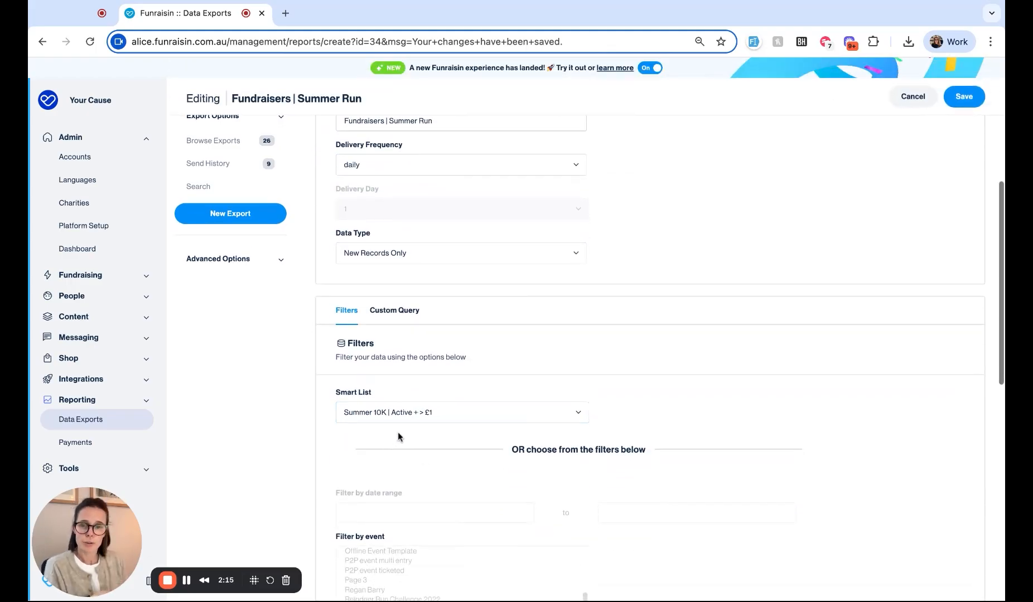
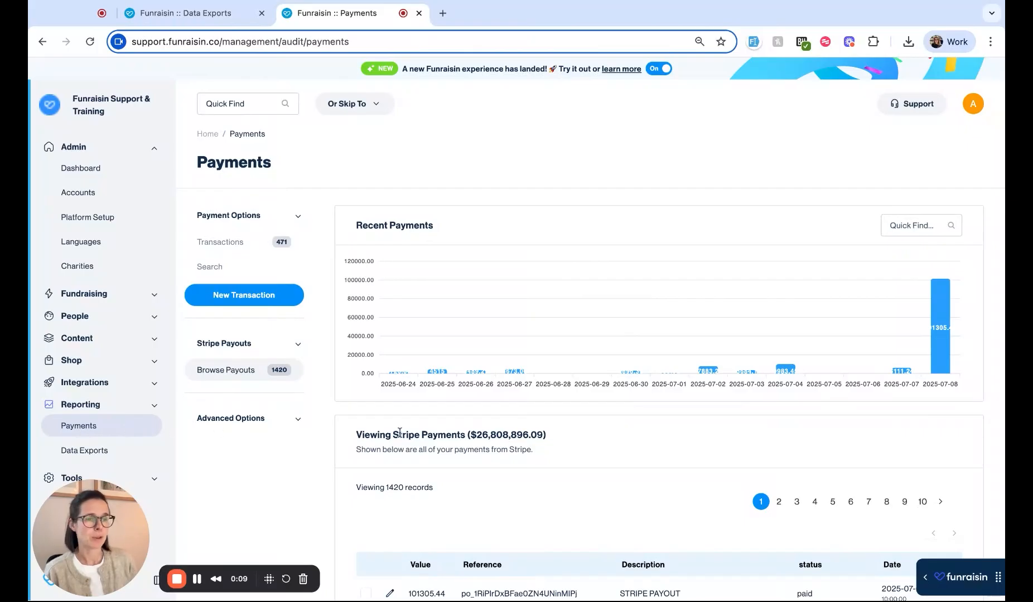
# Step: Show the Transactions list and browse the 471 transactions totalling $272,078.16
pyautogui.scroll(-1, 412, 434)
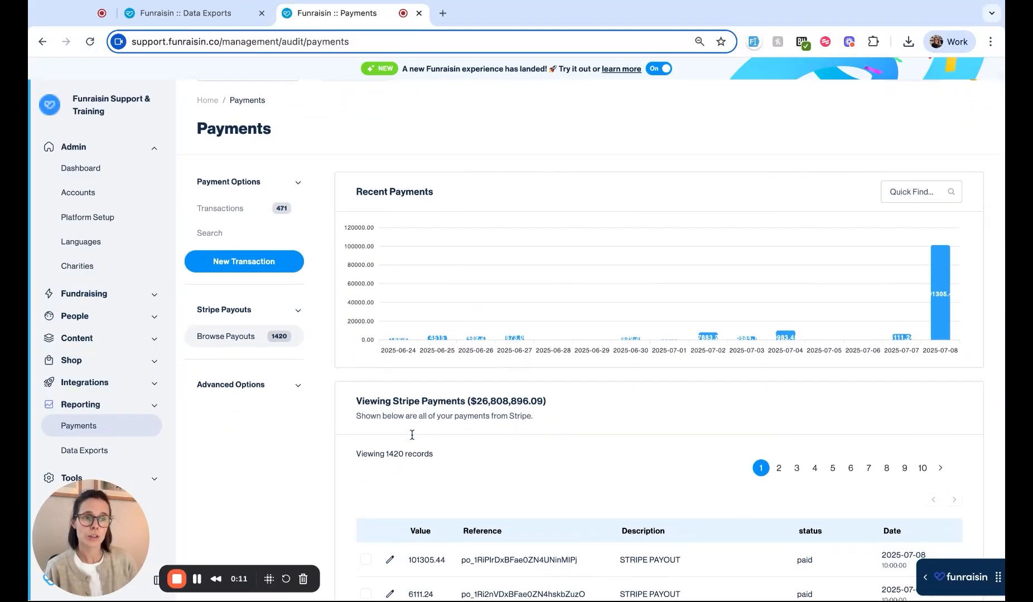
pyautogui.click(231, 208)
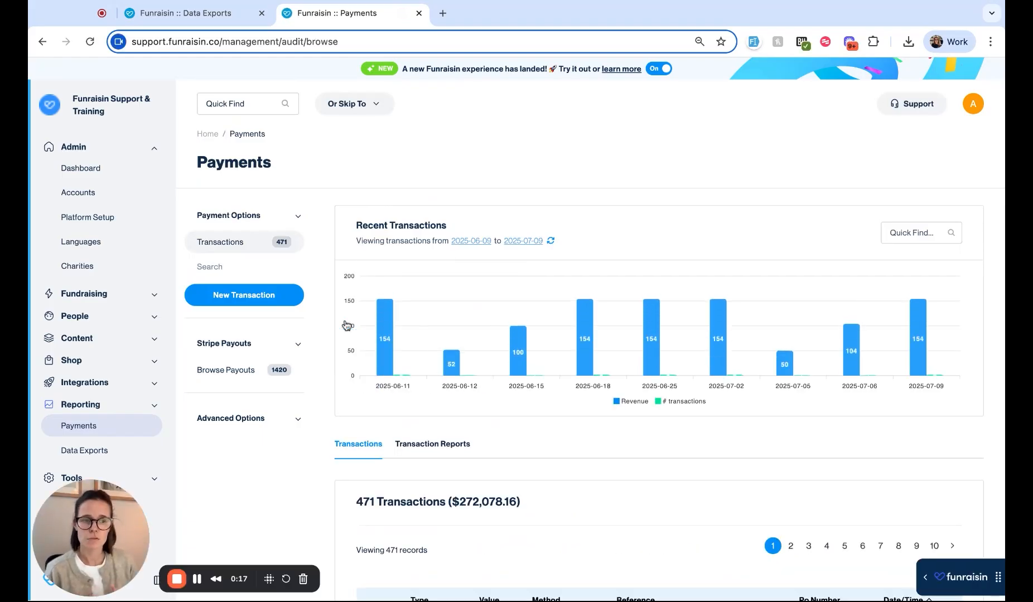
pyautogui.scroll(-2, 537, 472)
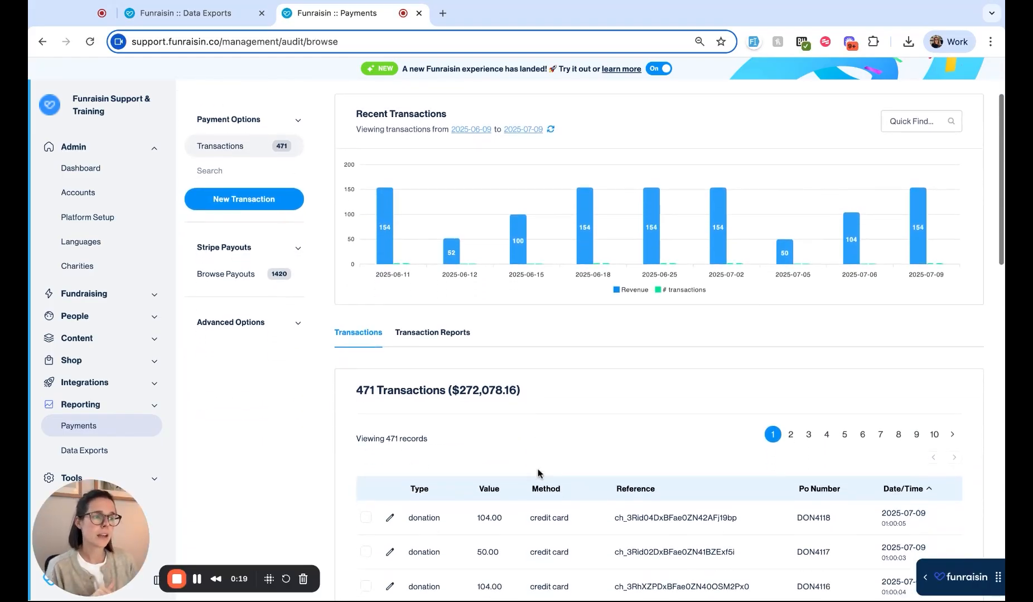
pyautogui.scroll(-1, 538, 472)
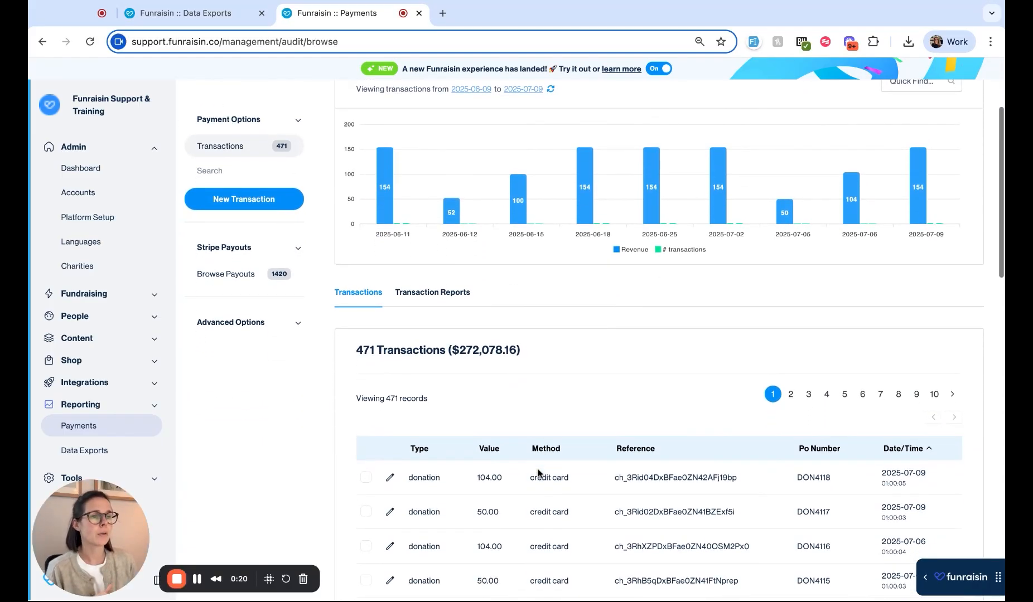
pyautogui.click(391, 481)
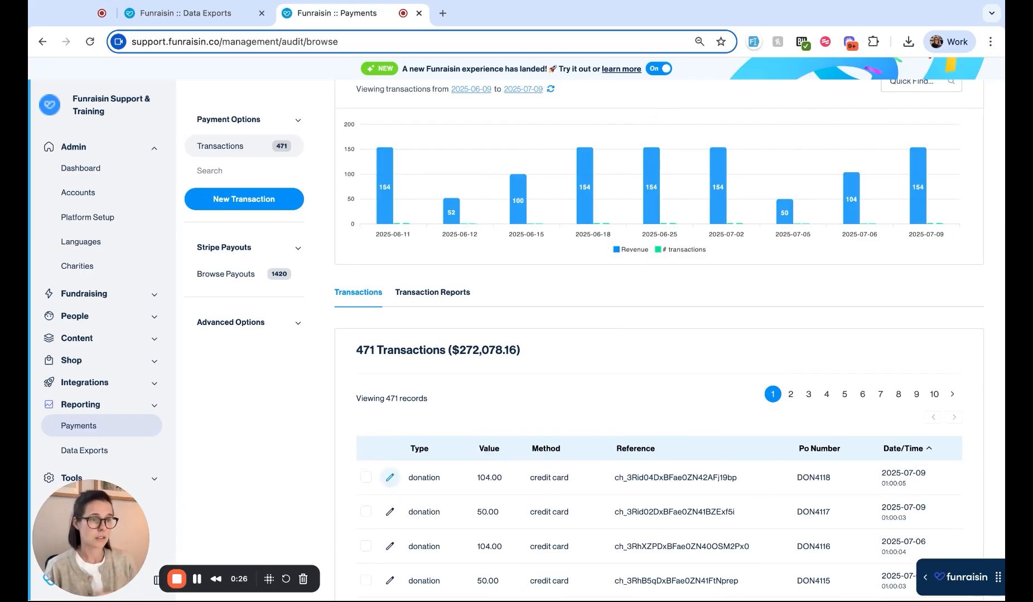
pyautogui.scroll(-15, 529, 513)
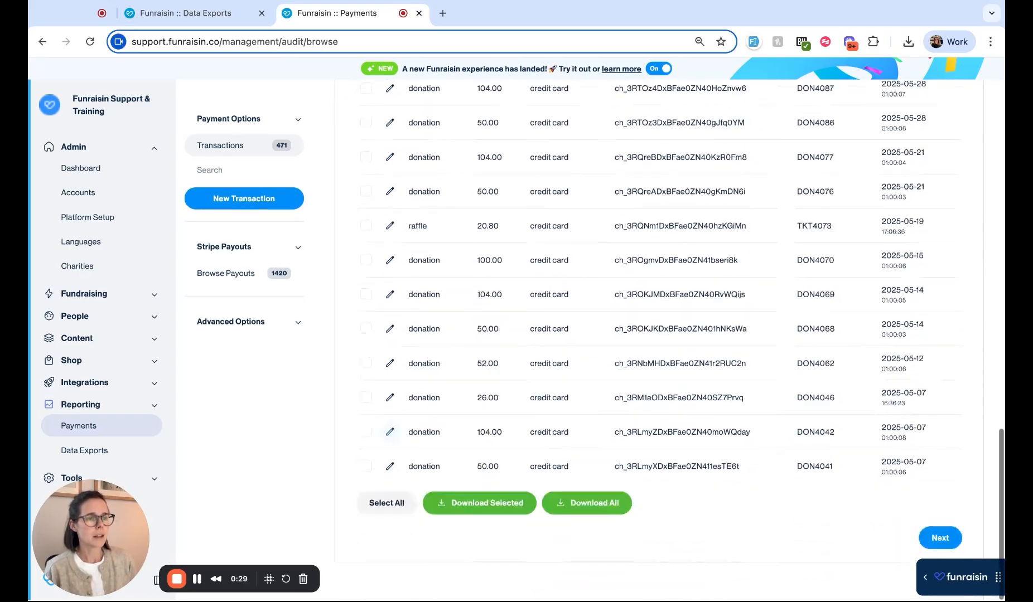
pyautogui.scroll(15, 532, 522)
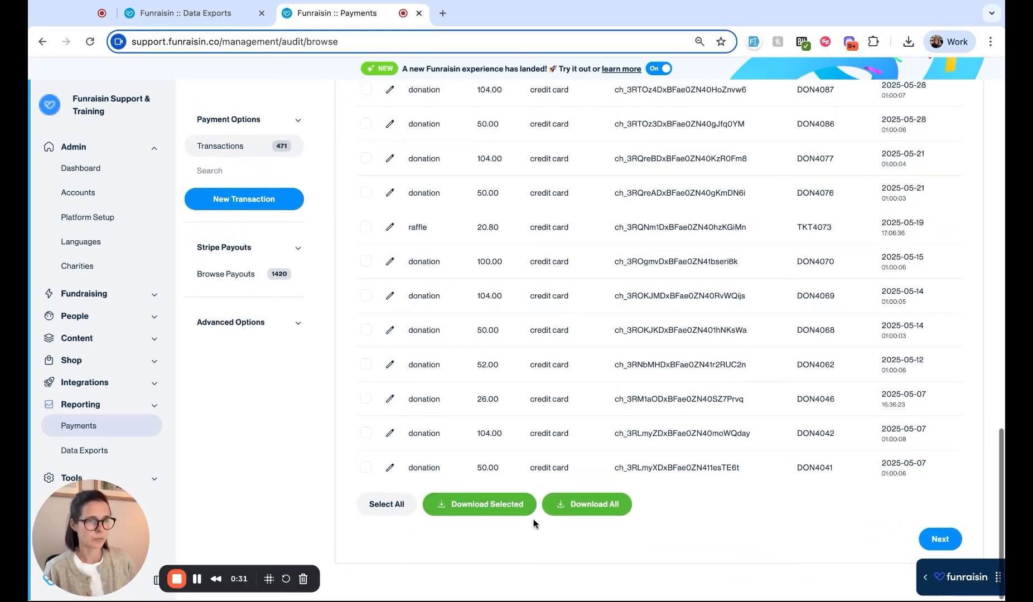
pyautogui.scroll(2, 534, 524)
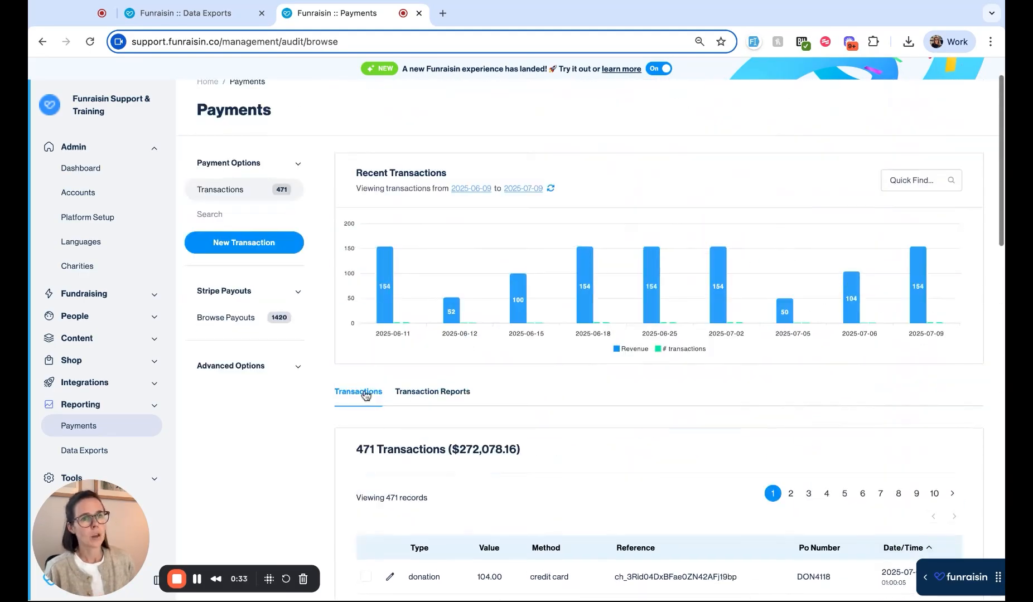
# Step: Back in Stripe payouts, check the $6111.24 payout (0 transactions) and return to the list
pyautogui.click(228, 319)
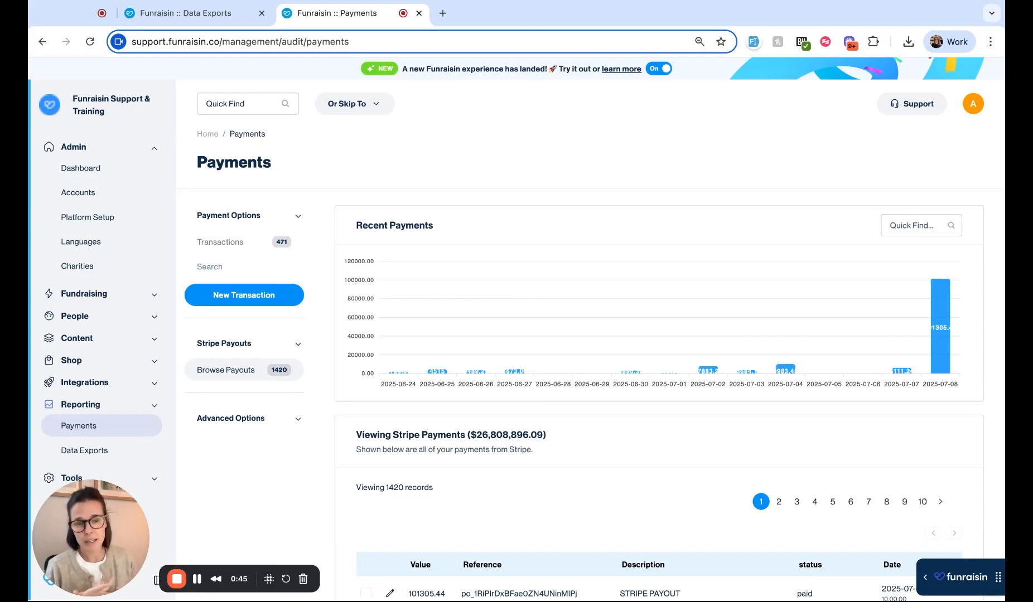
pyautogui.scroll(-3, 460, 365)
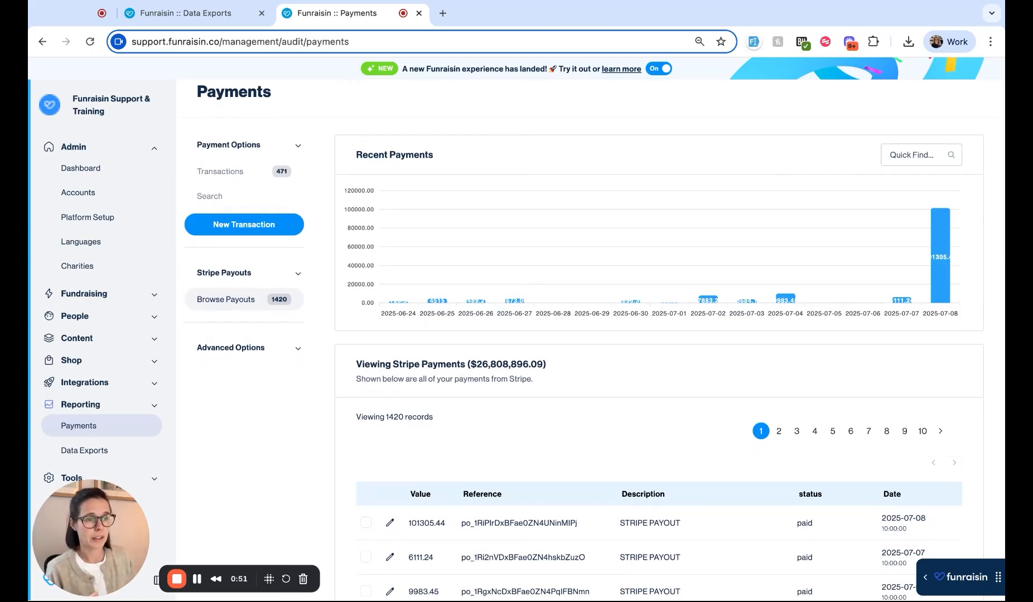
pyautogui.click(391, 557)
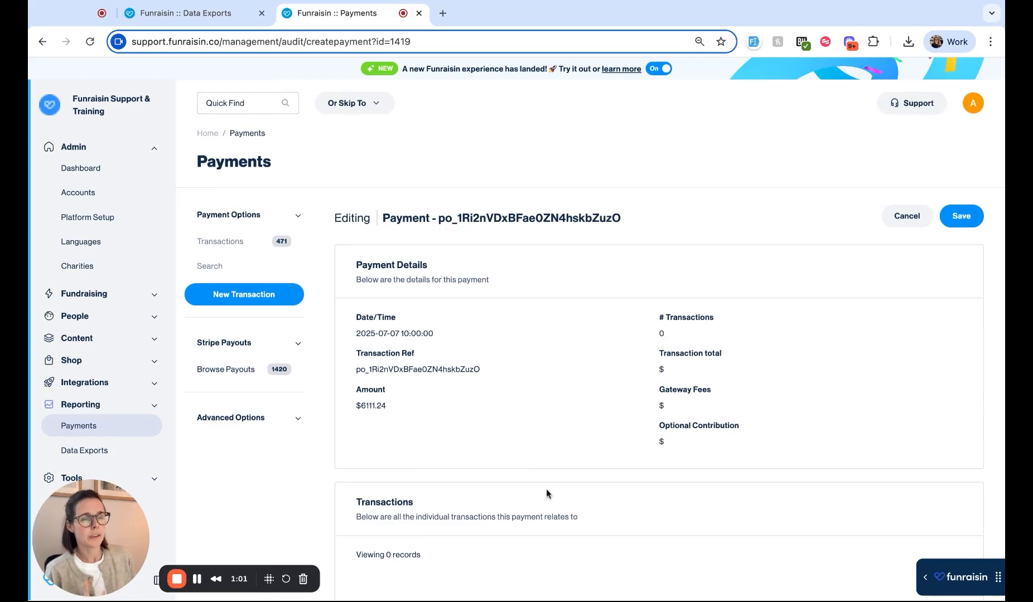
pyautogui.scroll(-1, 547, 491)
pyautogui.click(43, 41)
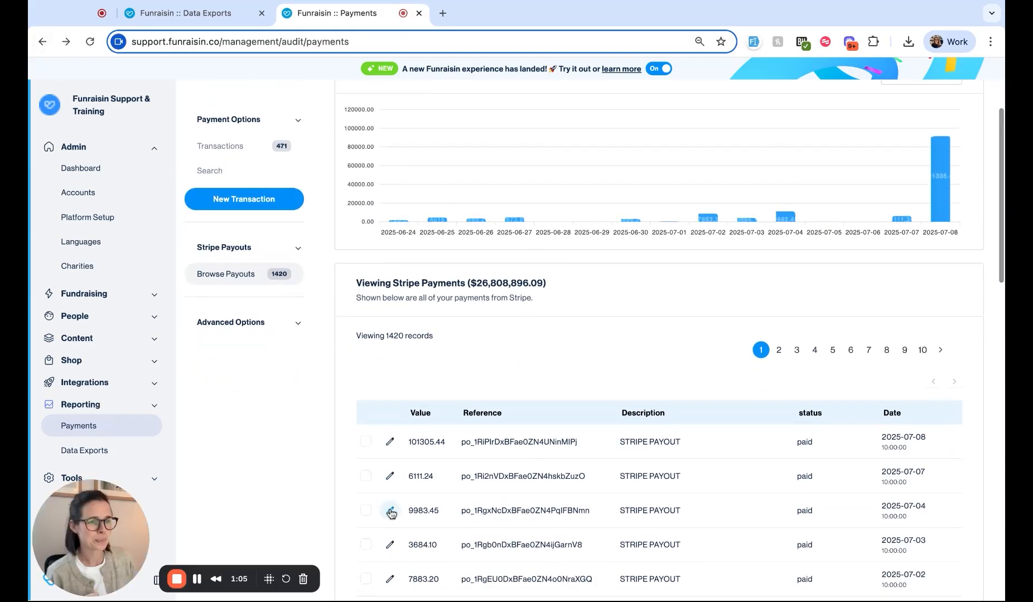
pyautogui.click(360, 509)
# Step: Review the $3684.10 payout's two linked donations totalling $154.00 with $5.99 gateway fees
pyautogui.scroll(-2, 615, 375)
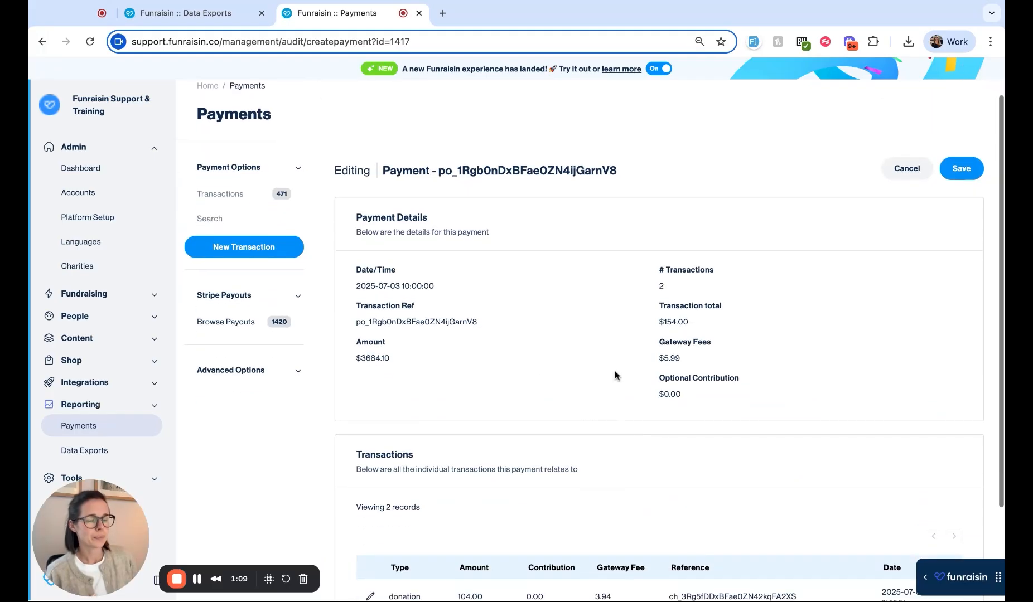
pyautogui.scroll(-4, 380, 369)
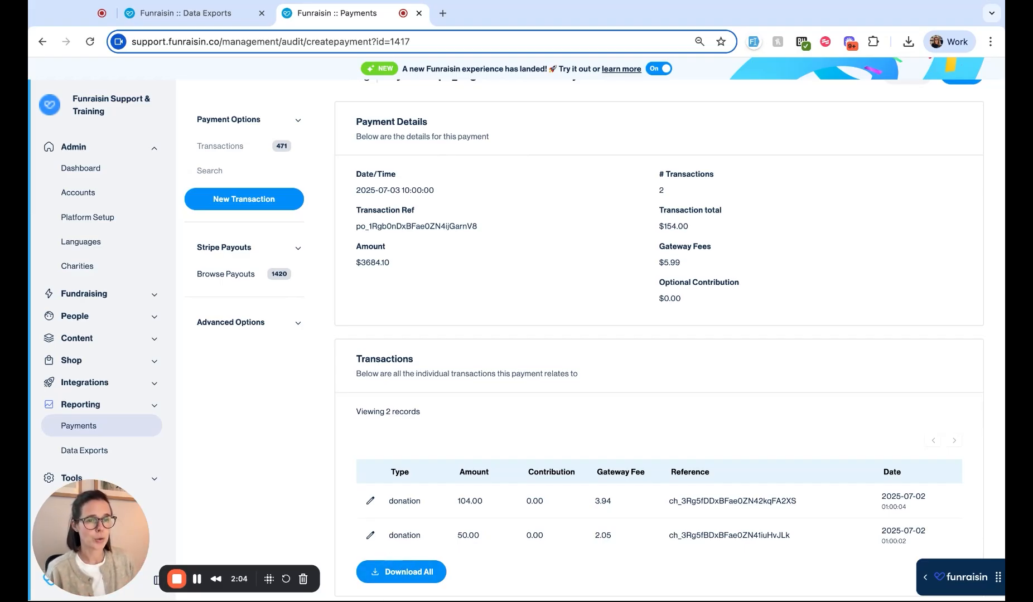
# Step: Switch to the Data Exports list and highlight the Demo Report's 'transactions' type
pyautogui.click(127, 15)
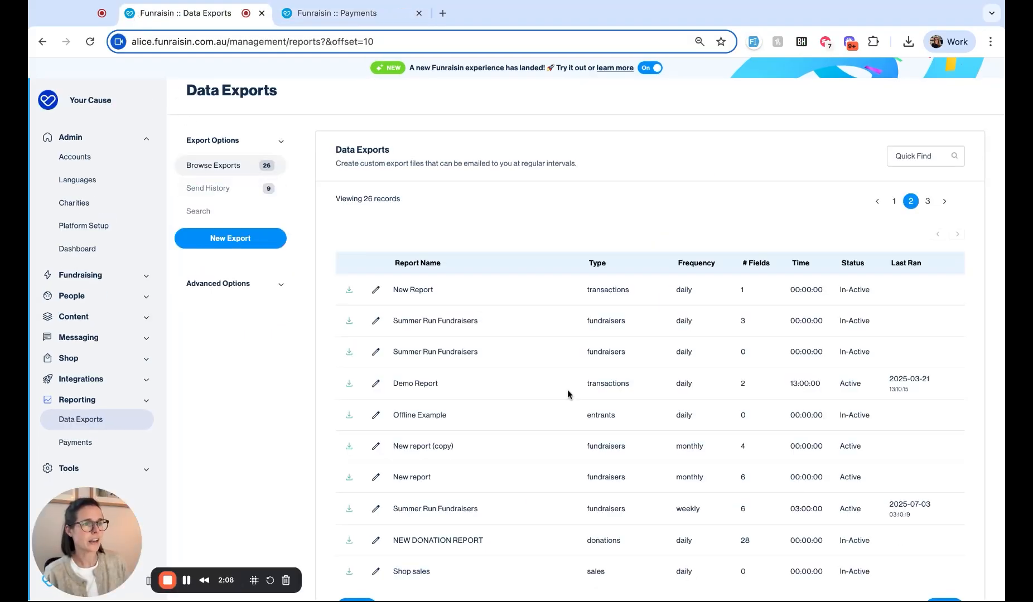
pyautogui.doubleClick(594, 382)
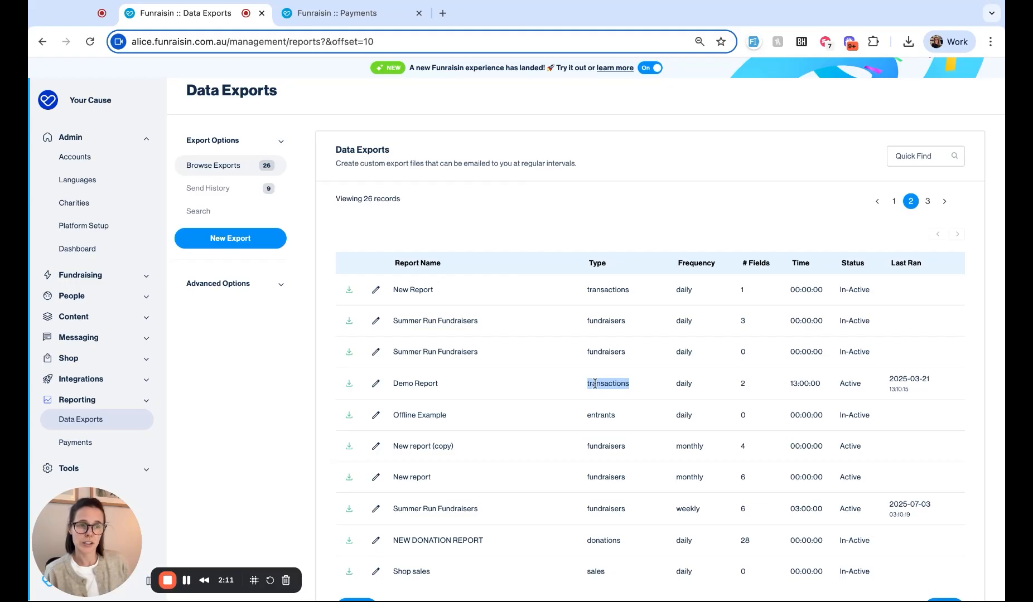